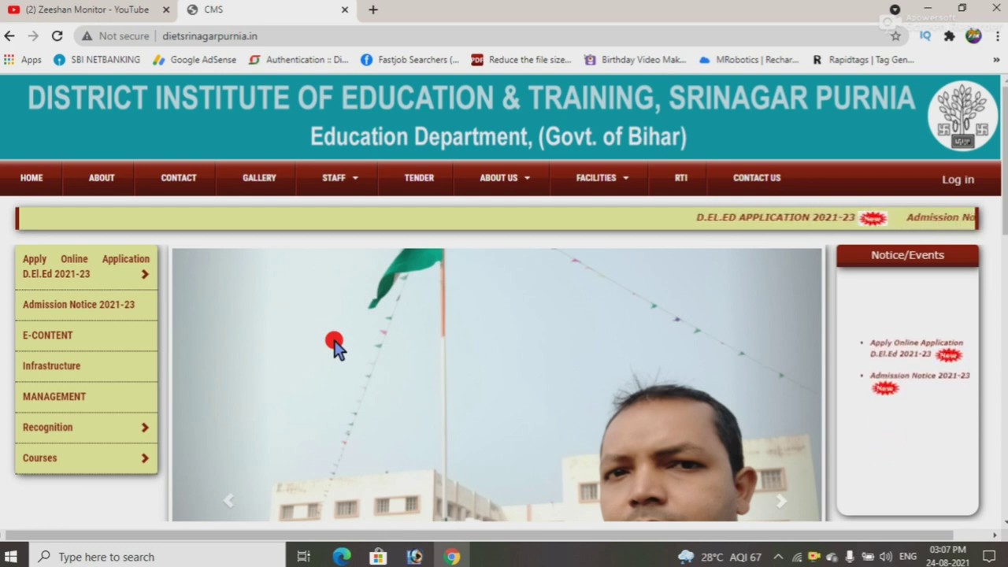
{"action": "left_click", "coordinate": [116, 17]}
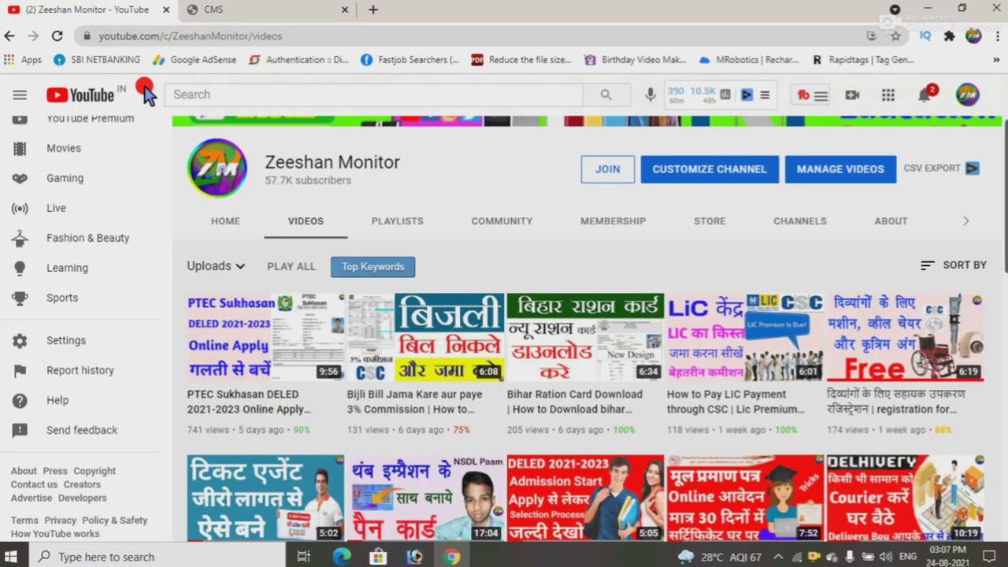
{"action": "scroll", "coordinate": [350, 434], "scroll_direction": "down", "scroll_amount": 3}
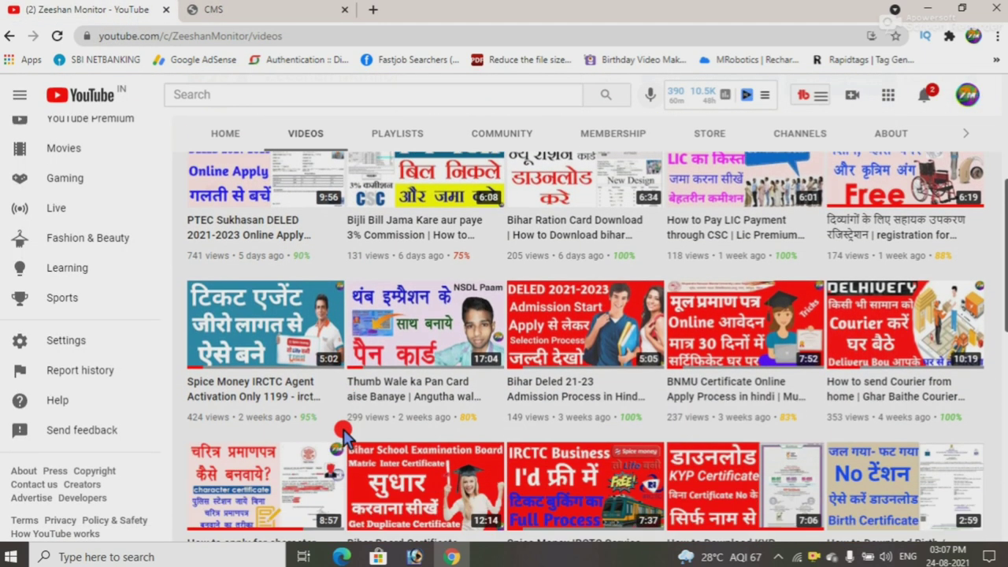
{"action": "scroll", "coordinate": [343, 437], "scroll_direction": "down", "scroll_amount": 2}
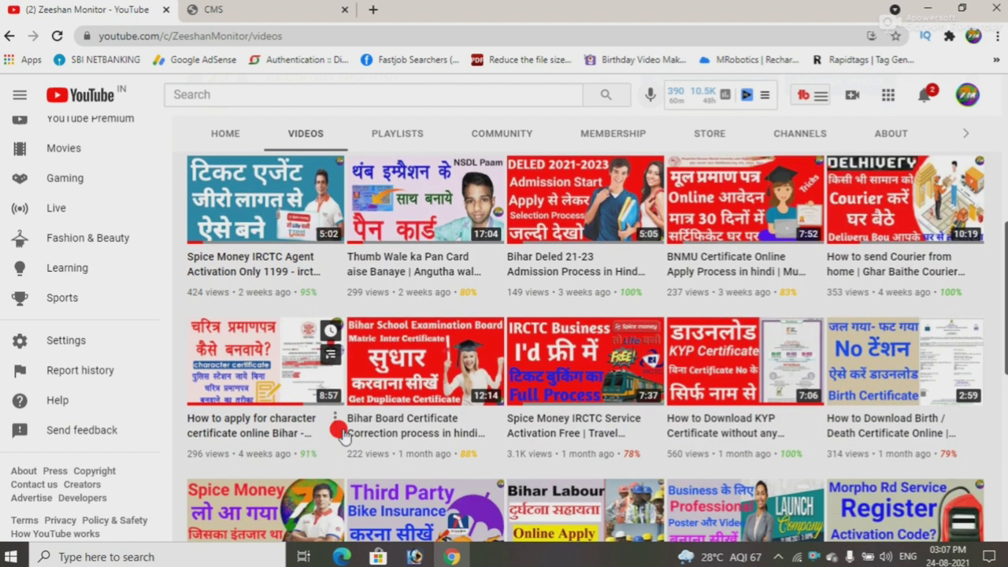
{"action": "scroll", "coordinate": [340, 436], "scroll_direction": "up", "scroll_amount": 1}
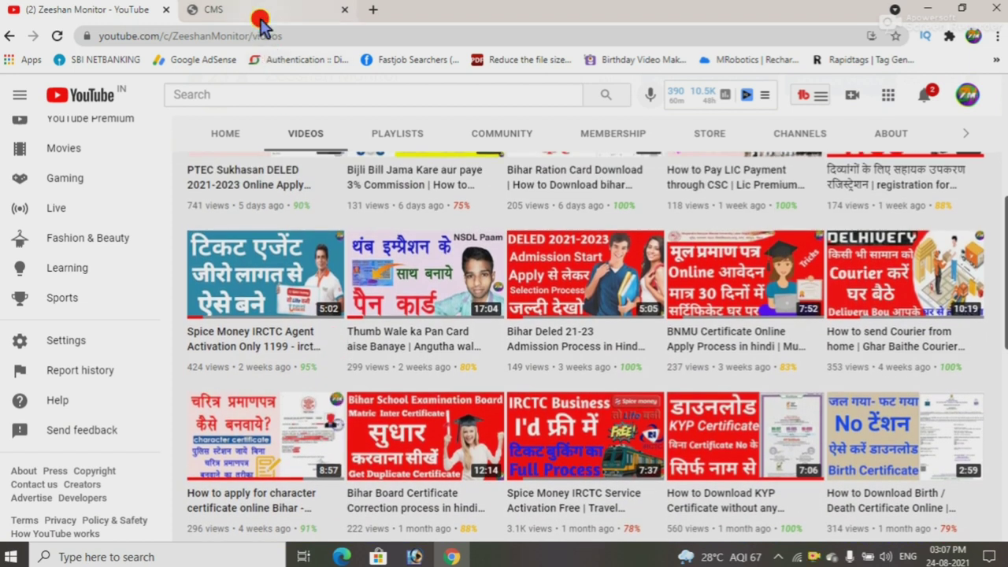
{"action": "left_click", "coordinate": [260, 24]}
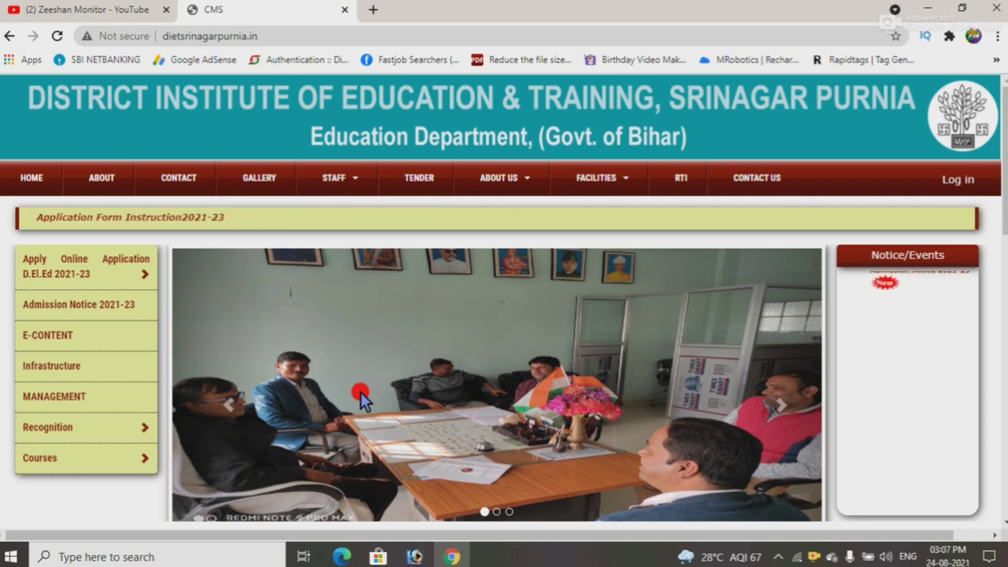
Open 'Apply Online Application D.El.Ed 2021-23' from Notice/Events and continue past its instructions.
{"action": "scroll", "coordinate": [288, 310], "scroll_direction": "down", "scroll_amount": 1}
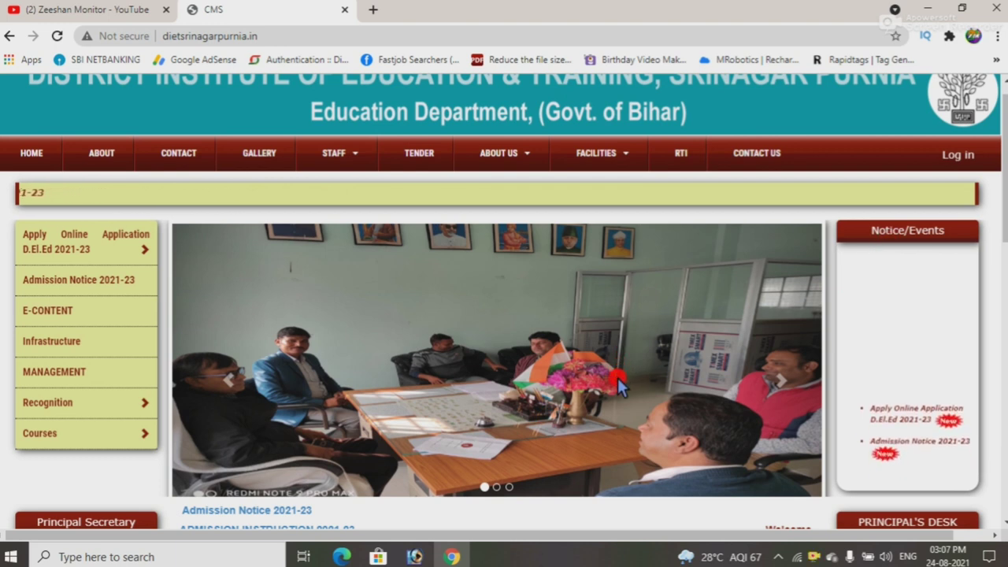
{"action": "scroll", "coordinate": [884, 403], "scroll_direction": "down", "scroll_amount": 1}
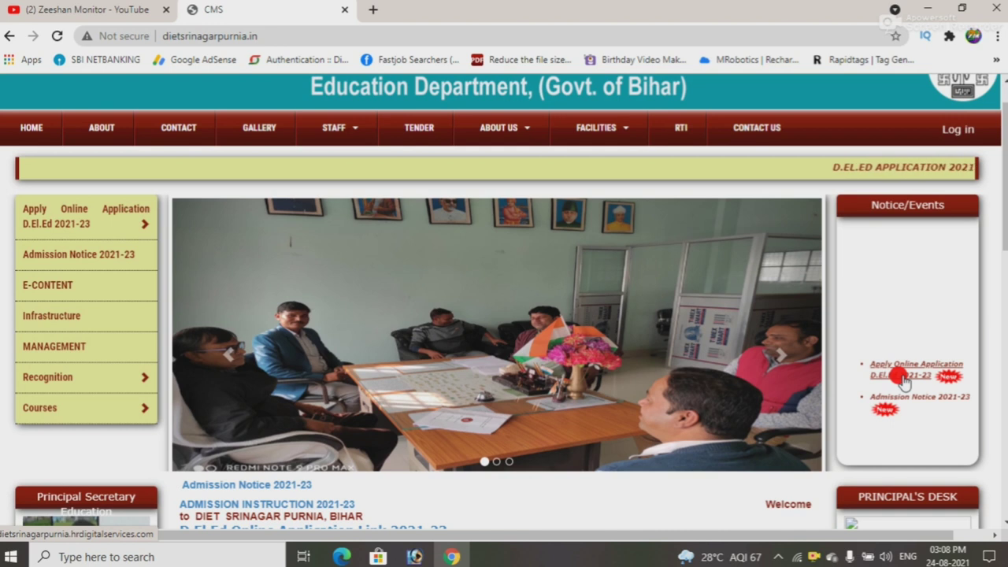
{"action": "left_click", "coordinate": [901, 378]}
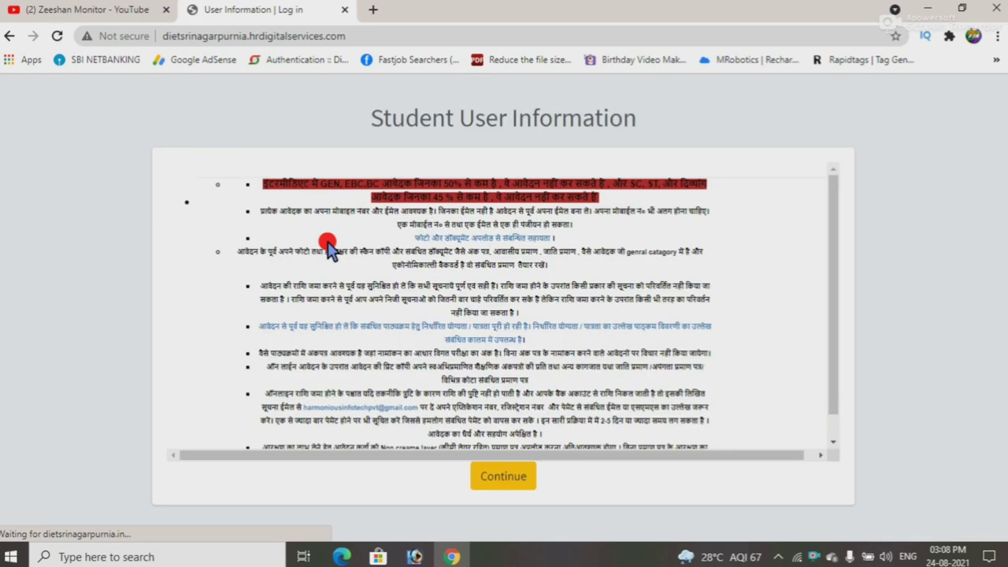
{"action": "scroll", "coordinate": [457, 259], "scroll_direction": "down", "scroll_amount": 1}
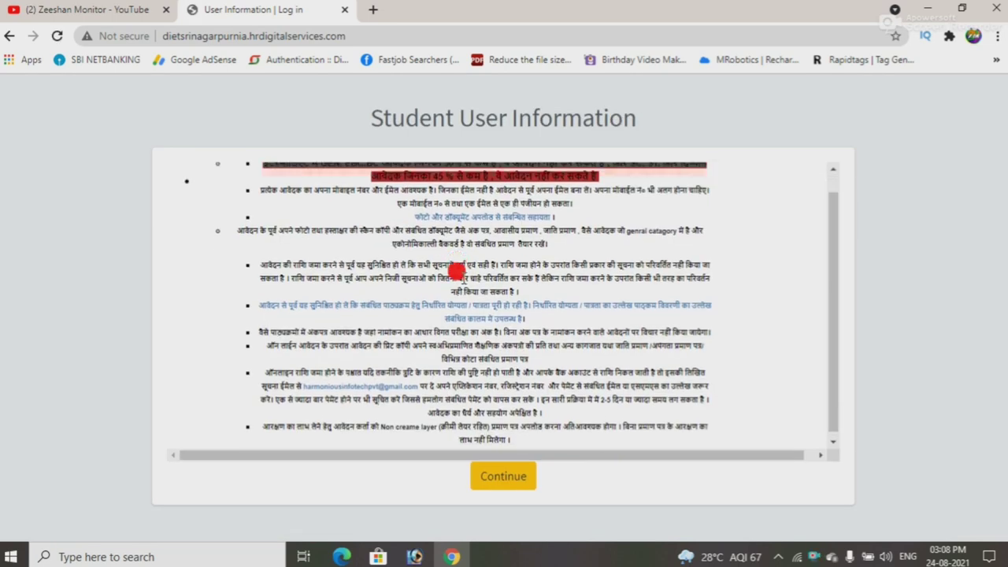
{"action": "scroll", "coordinate": [456, 268], "scroll_direction": "up", "scroll_amount": 1}
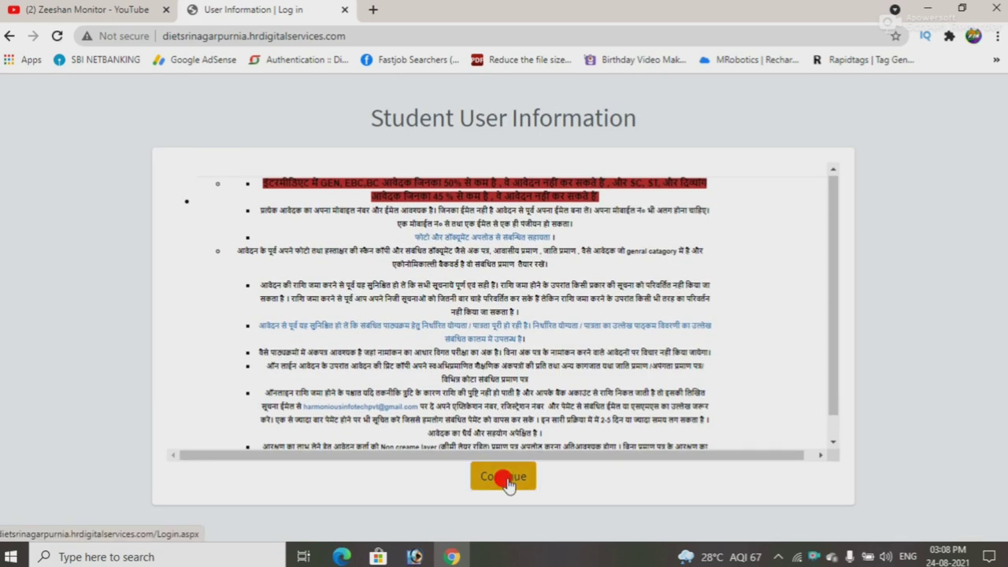
{"action": "left_click", "coordinate": [507, 482]}
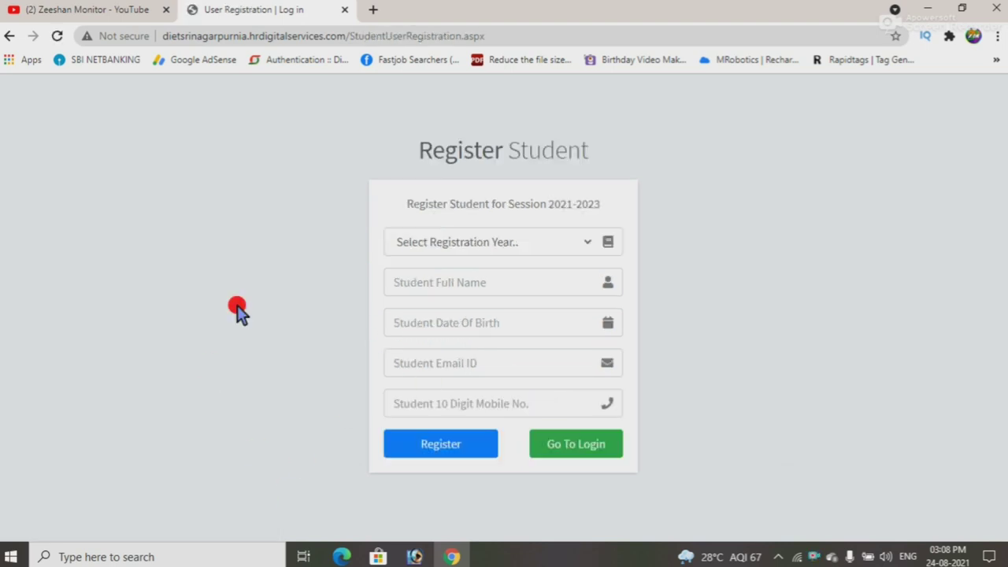
Register a First Year student by entering the full name, date of birth and mobile number.
{"action": "left_click", "coordinate": [425, 244]}
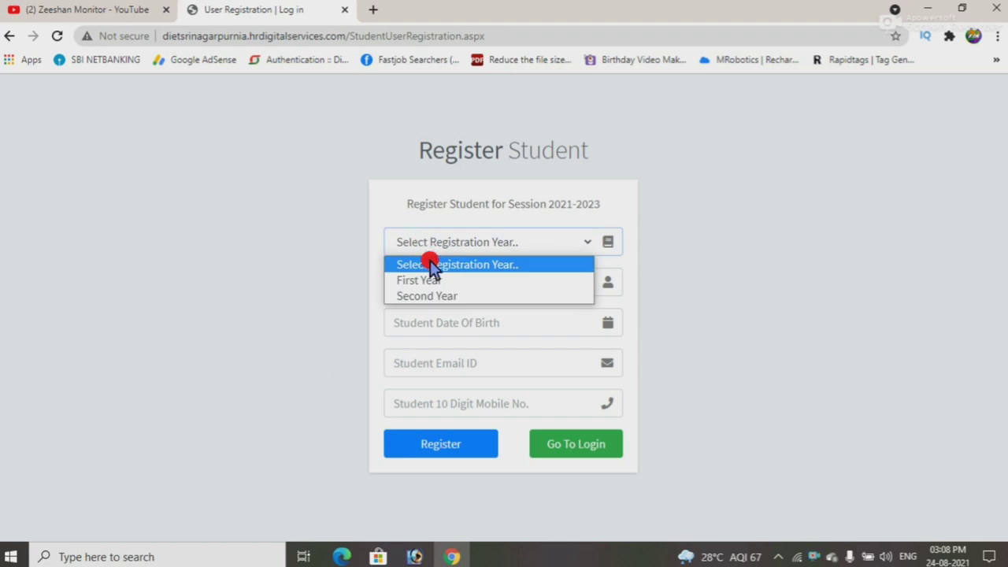
{"action": "left_click", "coordinate": [427, 280]}
{"action": "left_click", "coordinate": [426, 273]}
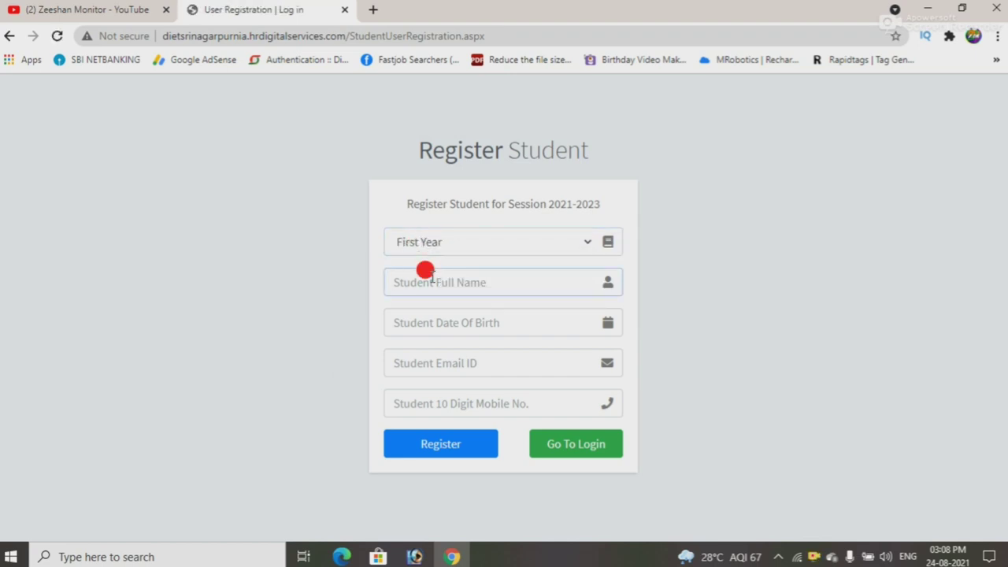
{"action": "left_click", "coordinate": [435, 323]}
{"action": "left_click", "coordinate": [327, 371]}
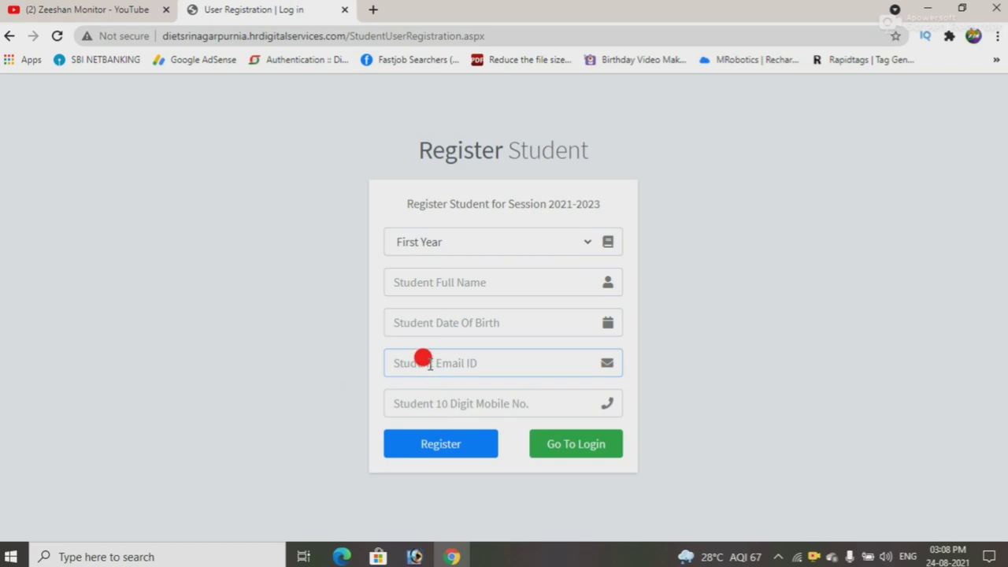
{"action": "left_click", "coordinate": [457, 398]}
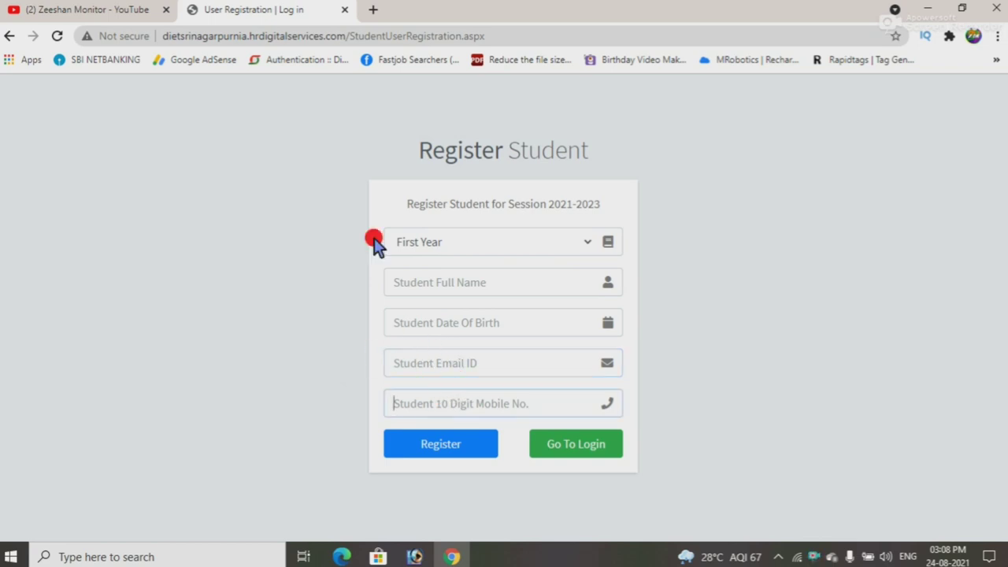
{"action": "left_click", "coordinate": [446, 445]}
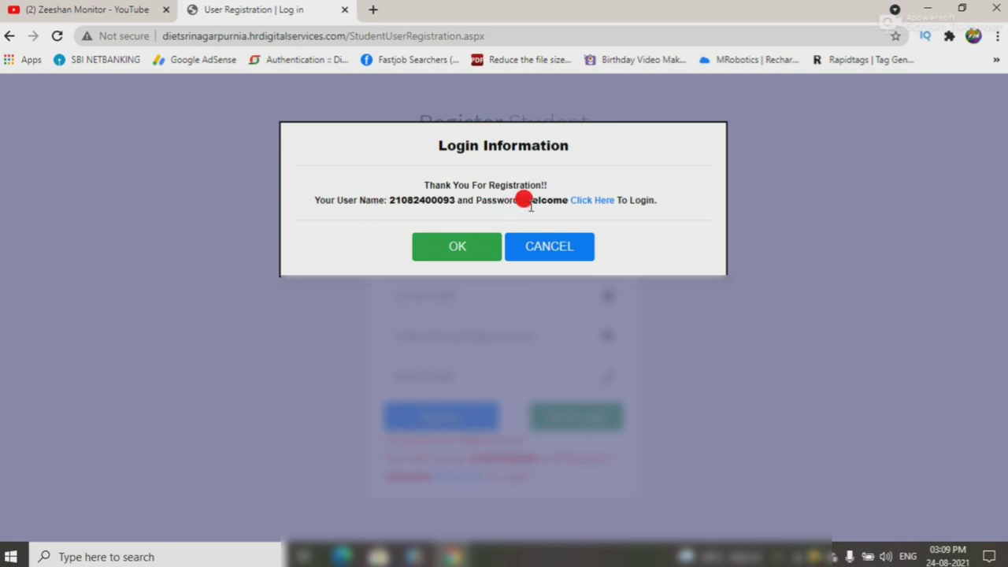
Copy the assigned user name and sign in with the default password.
{"action": "double_click", "coordinate": [425, 200]}
{"action": "left_click", "coordinate": [452, 247]}
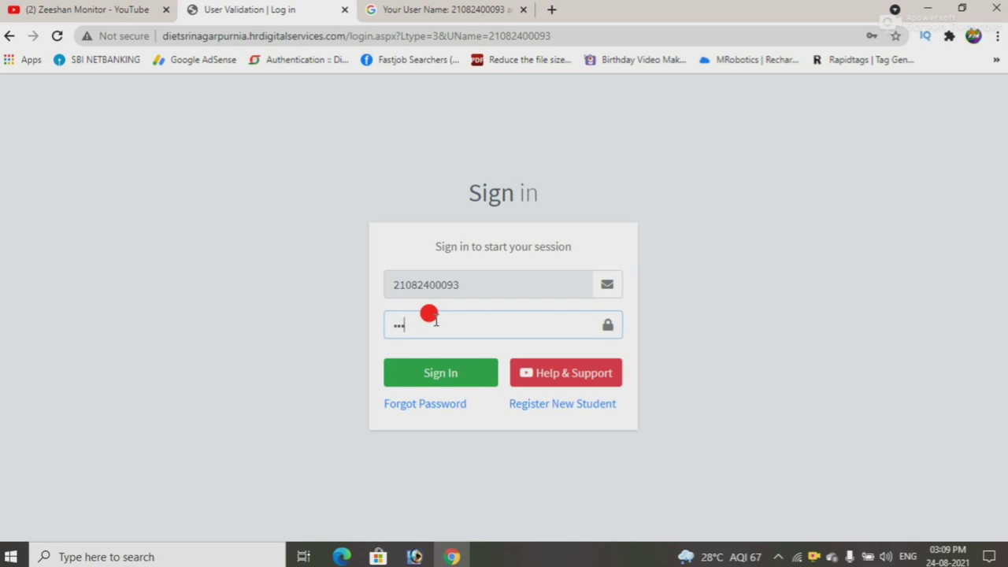
{"action": "right_click", "coordinate": [435, 321]}
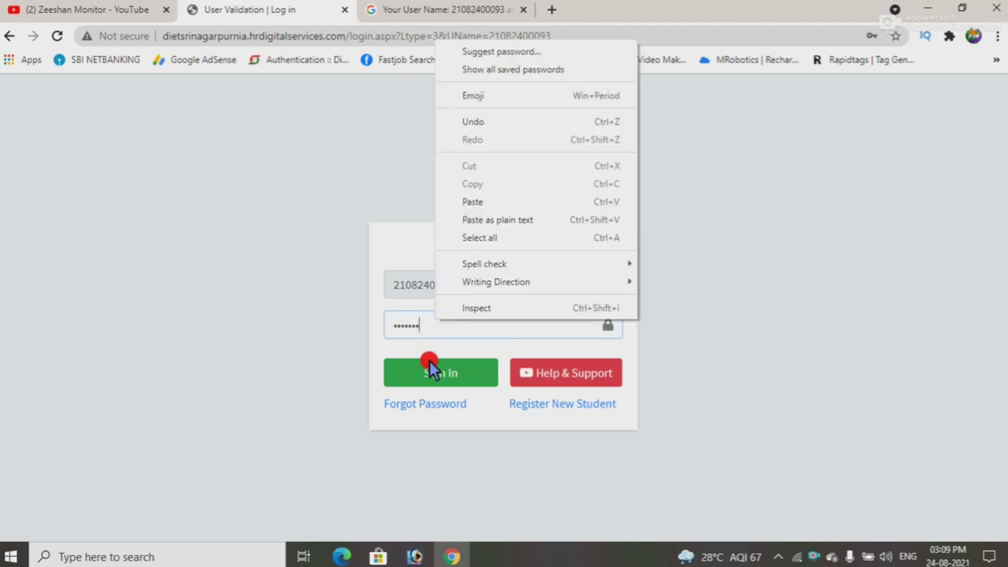
{"action": "left_click", "coordinate": [429, 372]}
{"action": "left_click", "coordinate": [433, 376]}
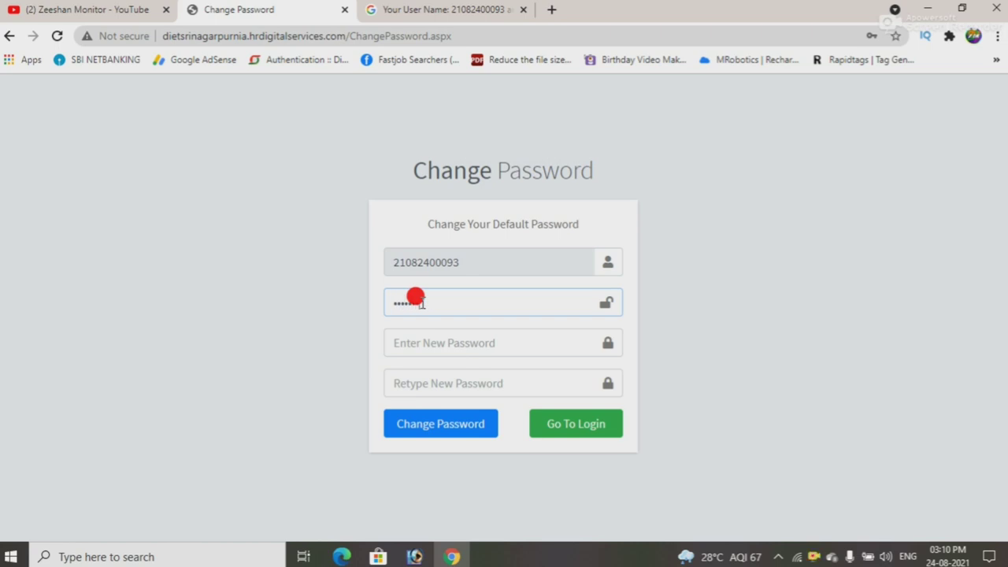
Change the default password to a new one and acknowledge the confirmation.
{"action": "left_click", "coordinate": [442, 334]}
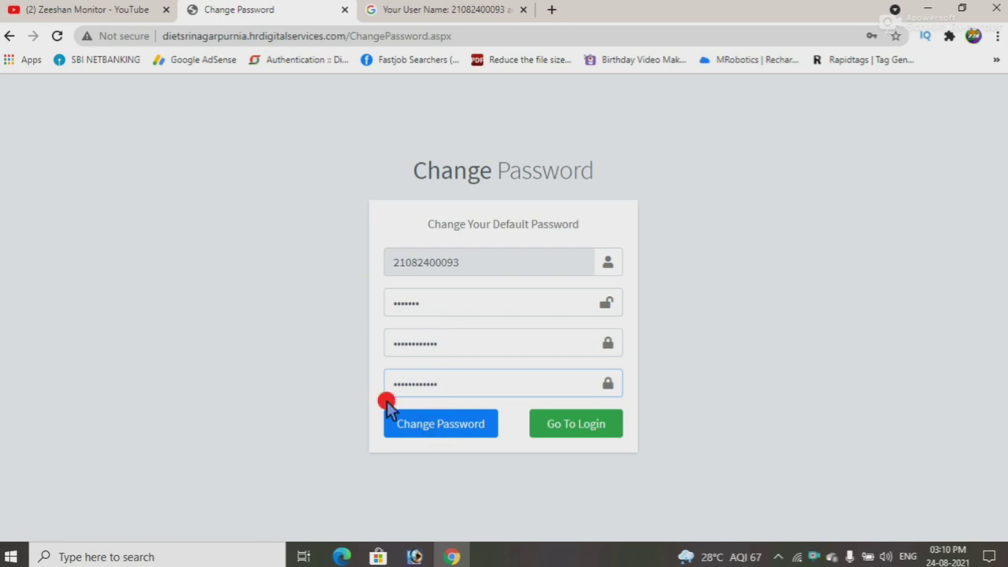
{"action": "left_click", "coordinate": [442, 429]}
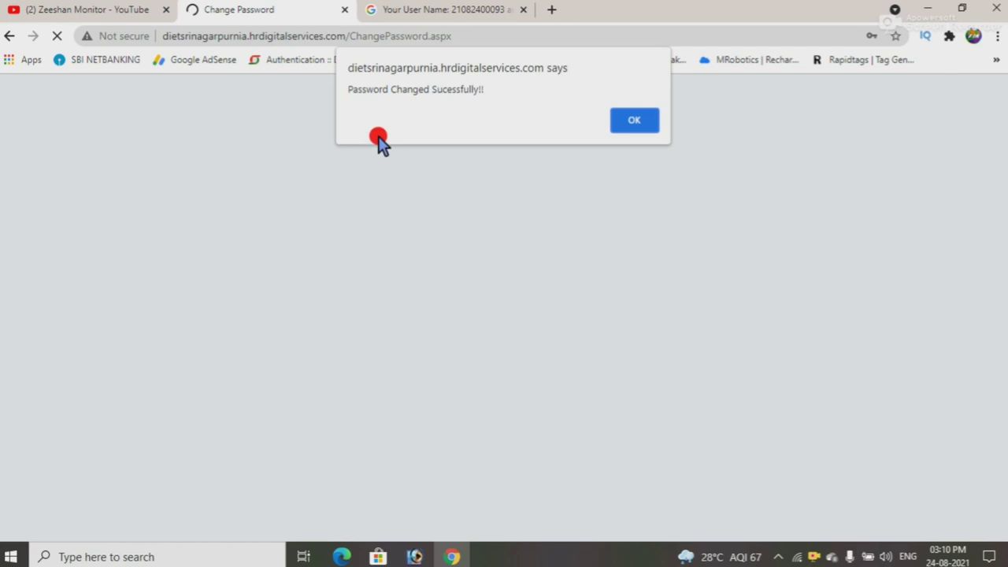
{"action": "left_click", "coordinate": [637, 121]}
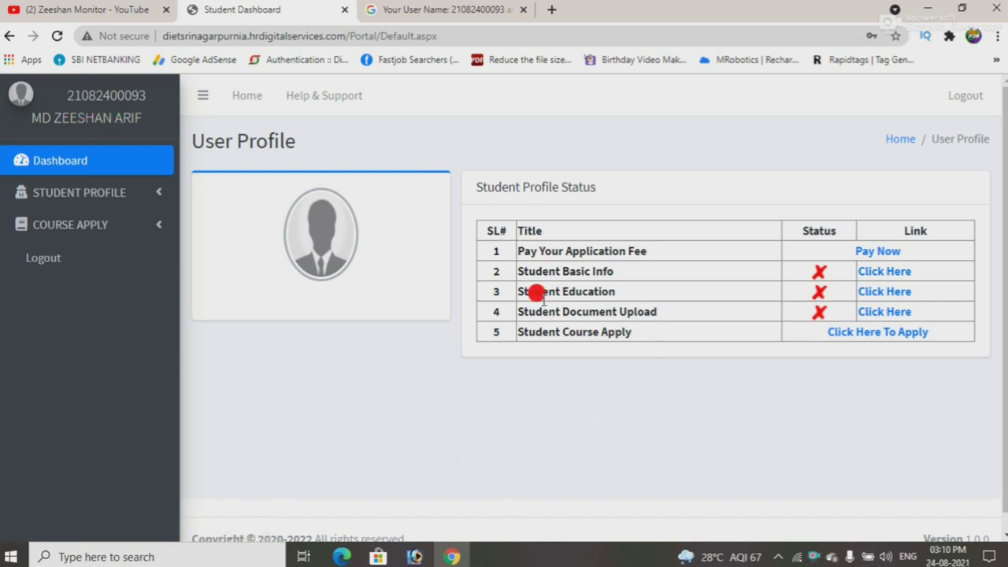
Choose Pay Now in the 'Pay Your Application Fee' row of the dashboard.
{"action": "left_click_drag", "start_coordinate": [520, 251], "coordinate": [580, 247]}
{"action": "left_click", "coordinate": [619, 252]}
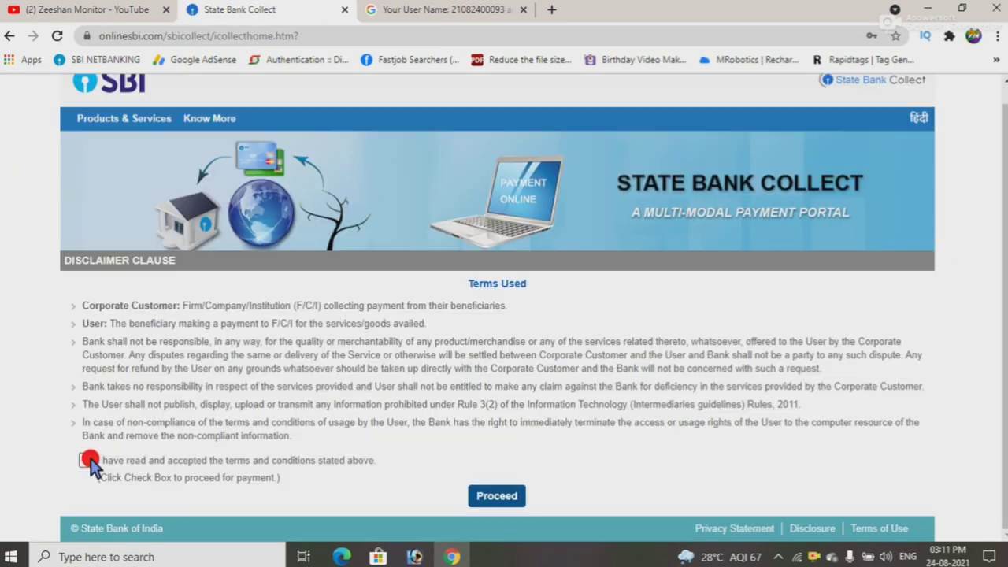
Accept the SBI Collect terms, then choose state Bihar and type Educational Institutions.
{"action": "left_click", "coordinate": [492, 495]}
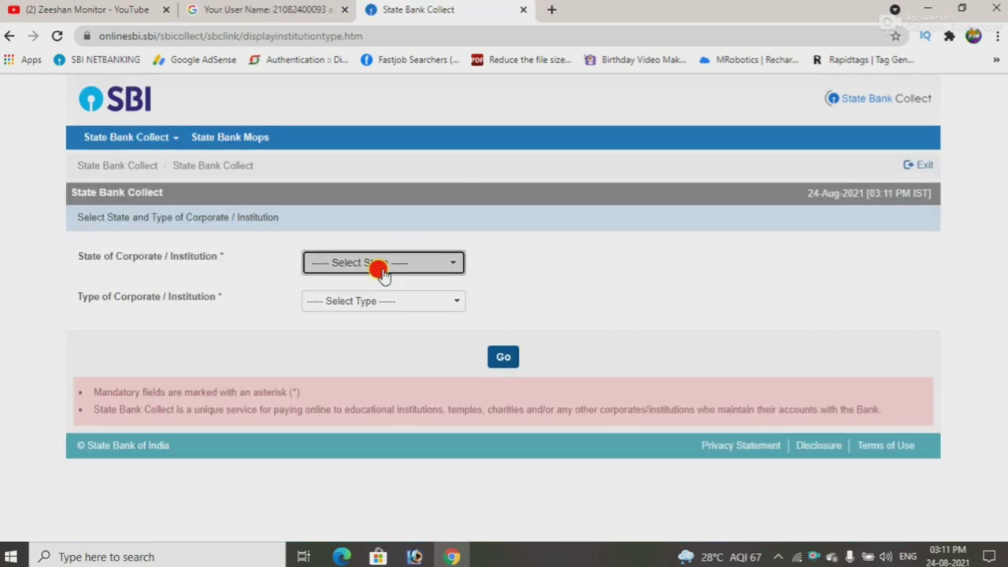
{"action": "left_click", "coordinate": [376, 264]}
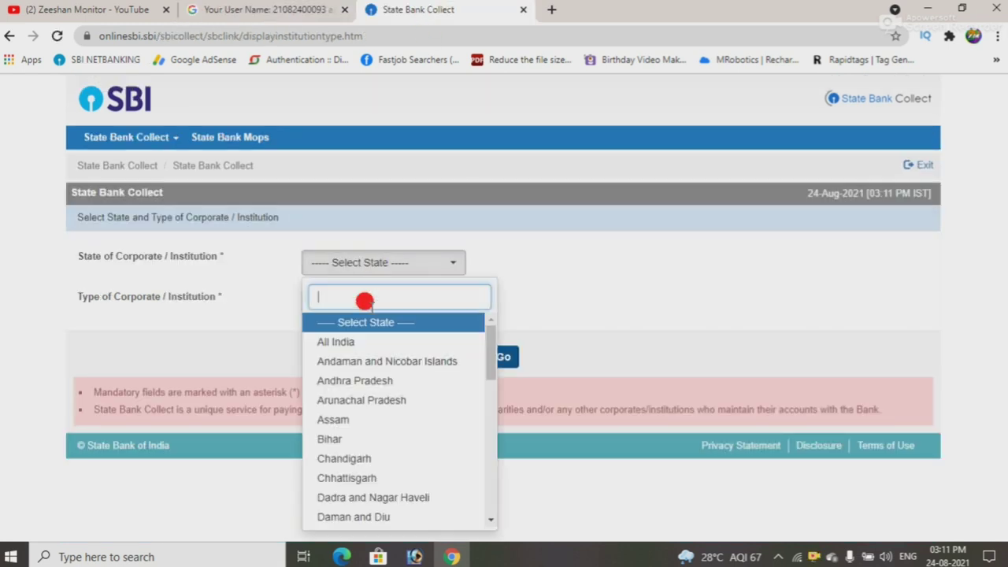
{"action": "left_click", "coordinate": [259, 325]}
{"action": "left_click", "coordinate": [307, 260]}
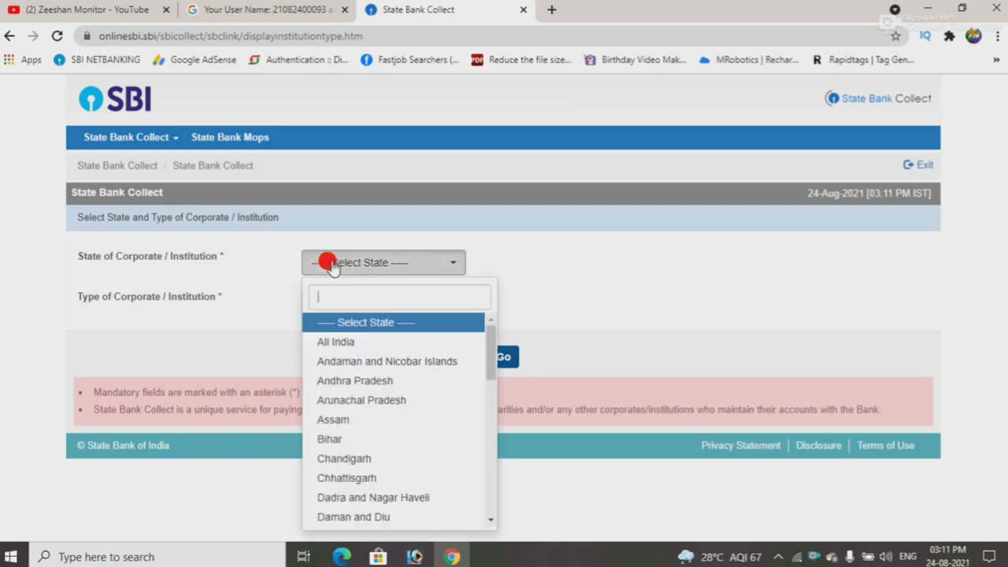
{"action": "left_click", "coordinate": [340, 439]}
{"action": "left_click", "coordinate": [339, 299]}
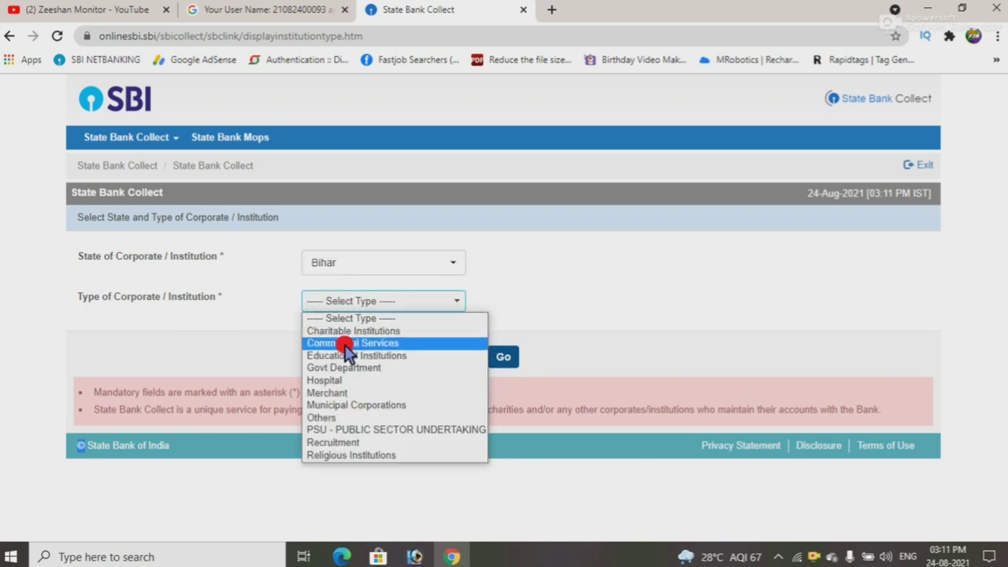
{"action": "left_click", "coordinate": [350, 355]}
{"action": "left_click", "coordinate": [504, 358]}
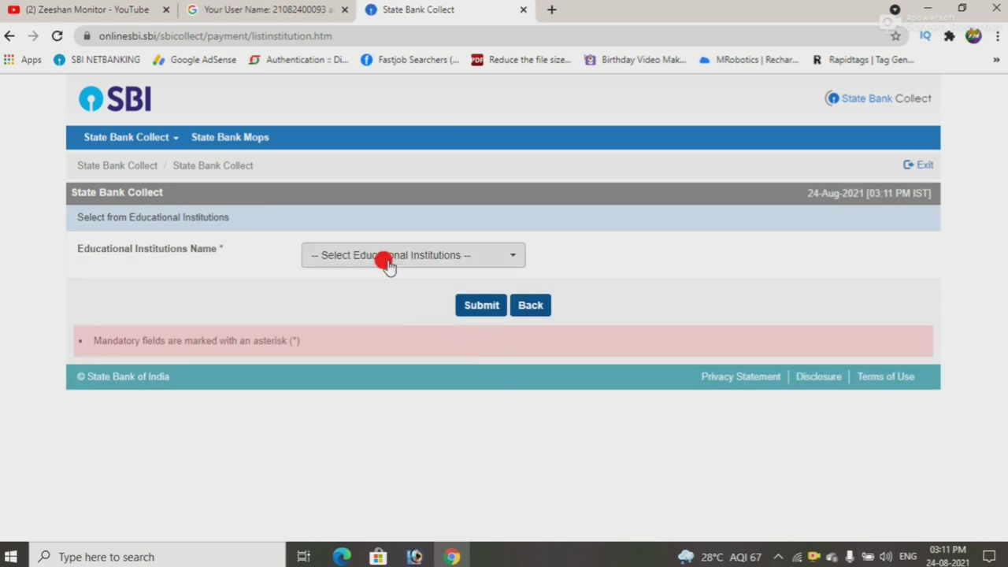
Search 'diet sh', select DIET SHRINAGAR PURNEA as the institution, and submit.
{"action": "left_click", "coordinate": [385, 260]}
{"action": "type", "text": "diet p"}
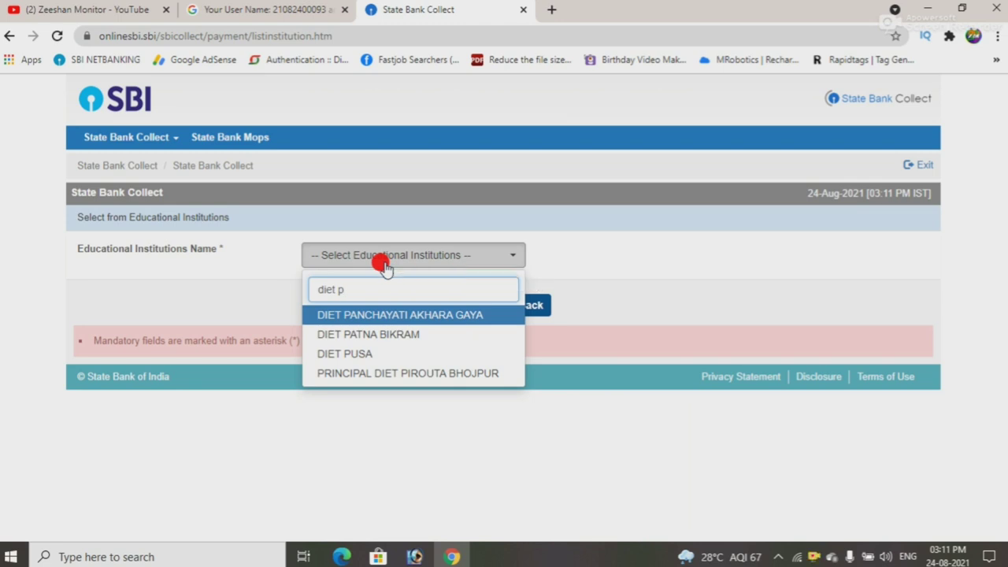
{"action": "key", "text": "BackSpace"}
{"action": "type", "text": "sh"}
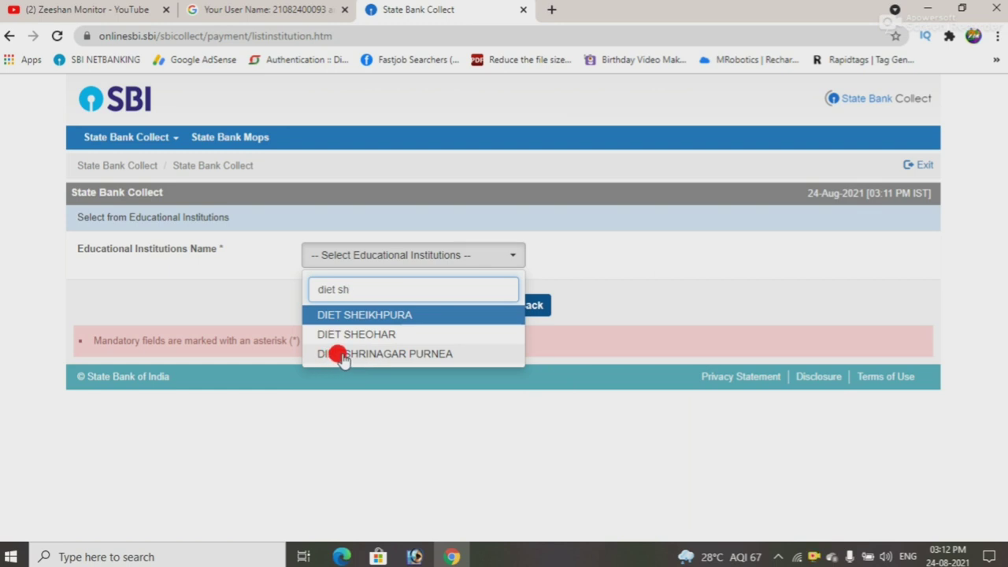
{"action": "left_click", "coordinate": [400, 354]}
{"action": "left_click", "coordinate": [463, 306]}
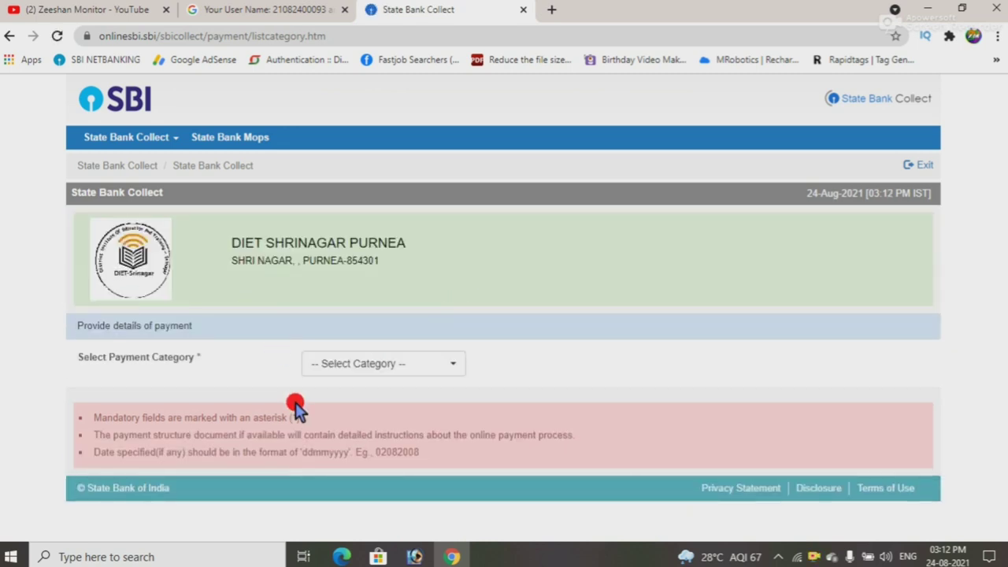
Set Payment Category to FEES and fill in the student's name, father's name and session 2021-2023.
{"action": "left_click", "coordinate": [352, 371]}
{"action": "left_click", "coordinate": [335, 442]}
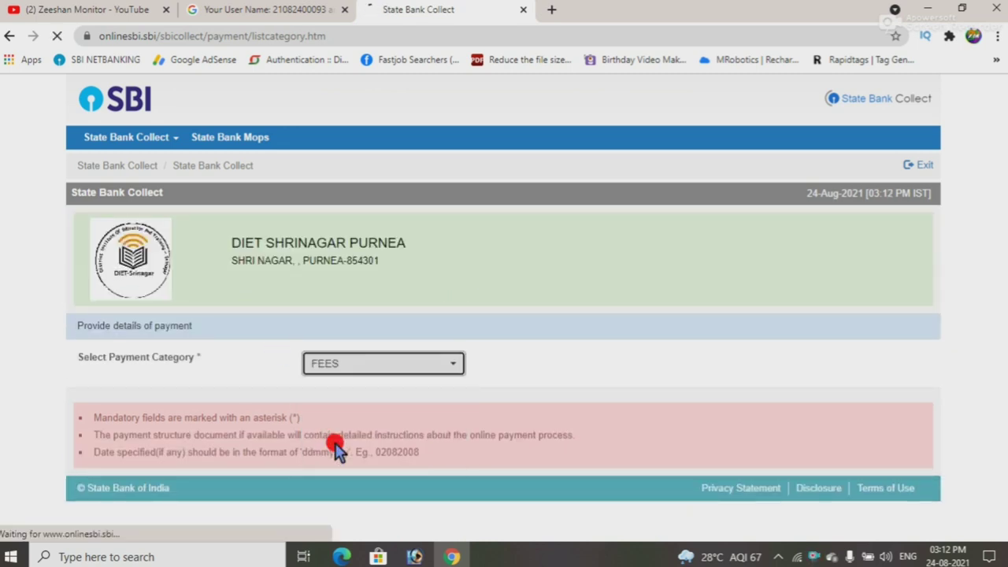
{"action": "scroll", "coordinate": [307, 394], "scroll_direction": "down", "scroll_amount": 3}
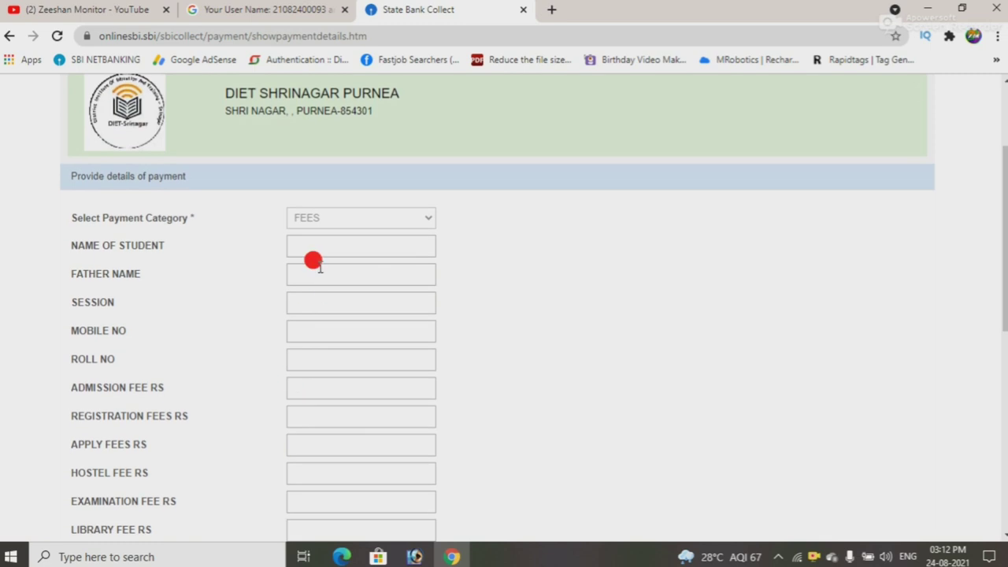
{"action": "left_click", "coordinate": [317, 246]}
{"action": "scroll", "coordinate": [318, 249], "scroll_direction": "down", "scroll_amount": 1}
{"action": "left_click", "coordinate": [325, 254]}
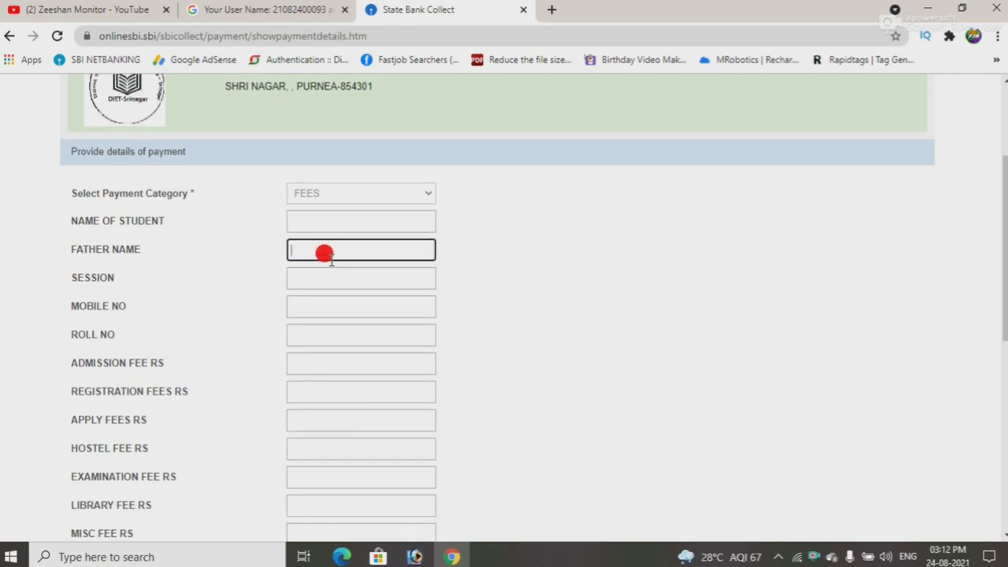
{"action": "scroll", "coordinate": [296, 241], "scroll_direction": "down", "scroll_amount": 1}
{"action": "left_click", "coordinate": [323, 198]}
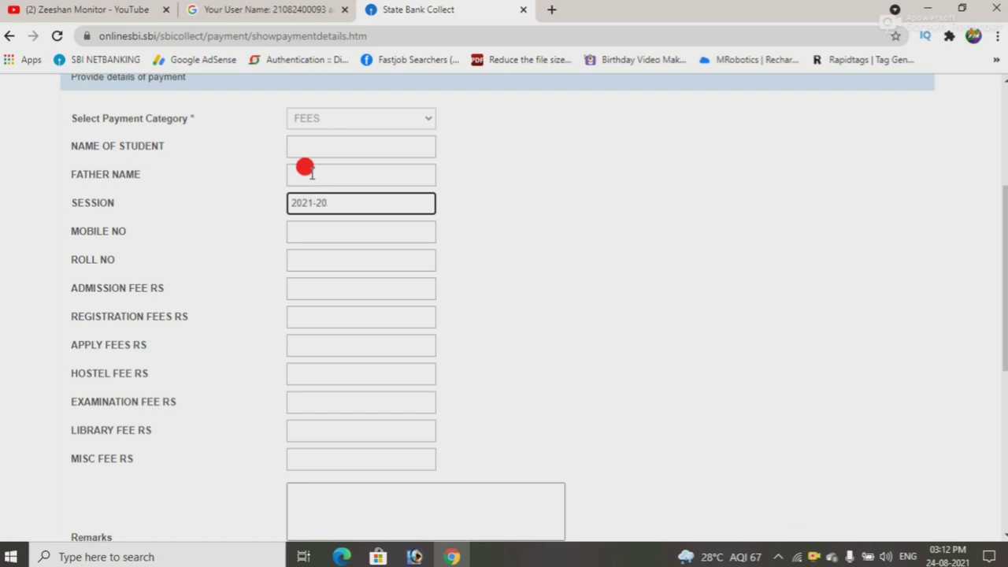
Enter the mobile number, Apply Fees 100, payer's name, mobile, e-mail and the captcha.
{"action": "left_click", "coordinate": [363, 231]}
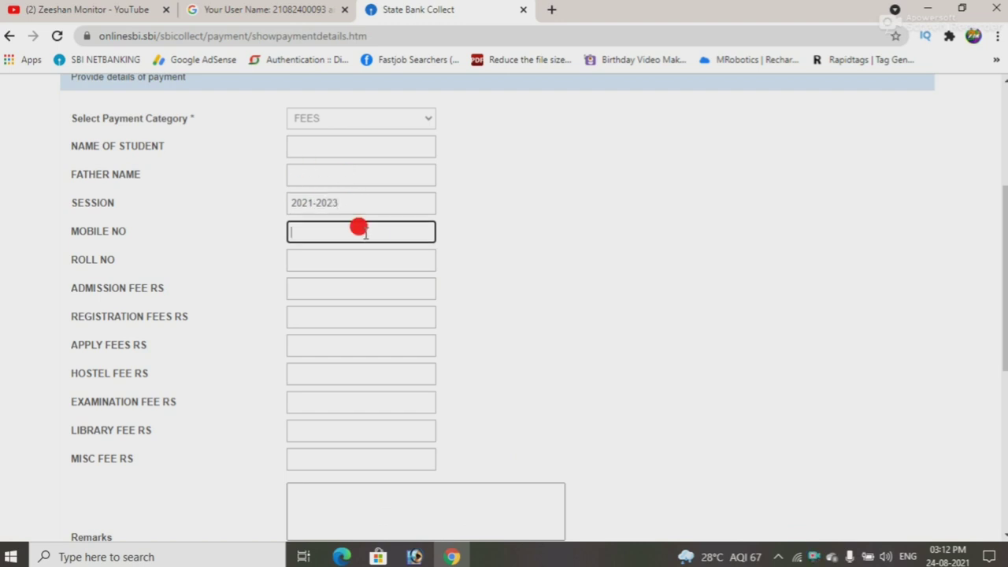
{"action": "scroll", "coordinate": [366, 231], "scroll_direction": "down", "scroll_amount": 1}
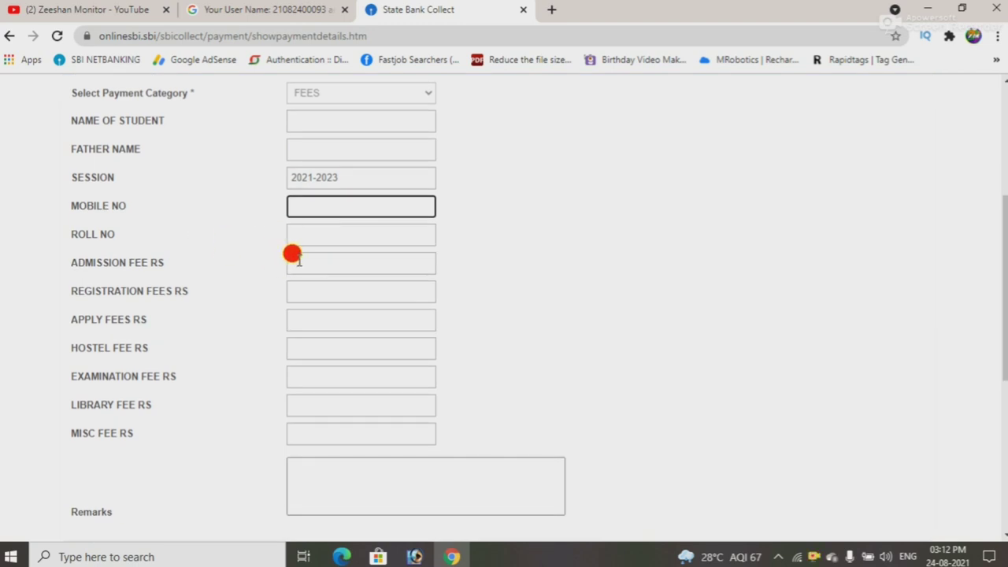
{"action": "left_click", "coordinate": [298, 262]}
{"action": "scroll", "coordinate": [295, 253], "scroll_direction": "down", "scroll_amount": 3}
{"action": "left_click", "coordinate": [306, 195]}
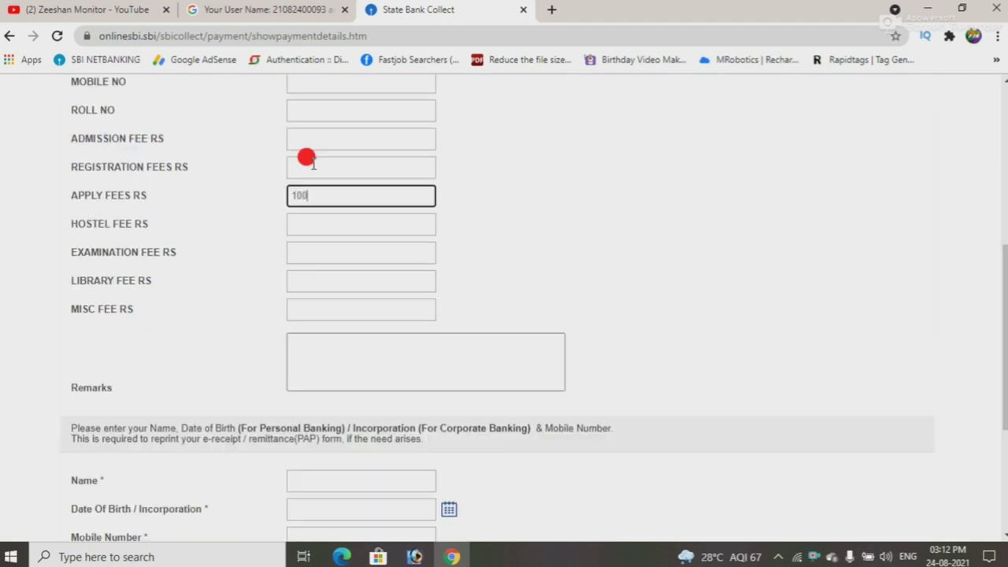
{"action": "scroll", "coordinate": [349, 213], "scroll_direction": "down", "scroll_amount": 4}
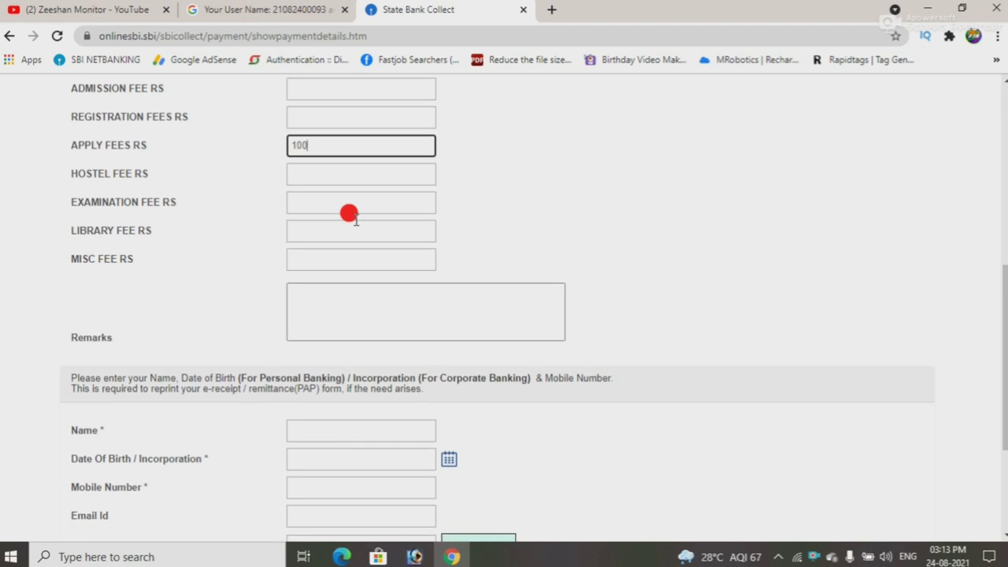
{"action": "left_click", "coordinate": [334, 330]}
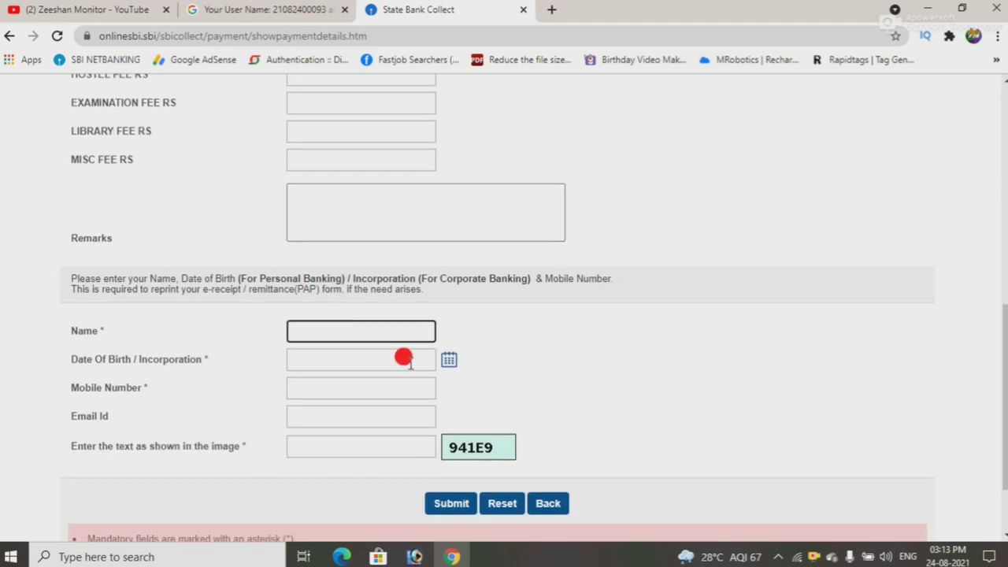
{"action": "left_click", "coordinate": [346, 385]}
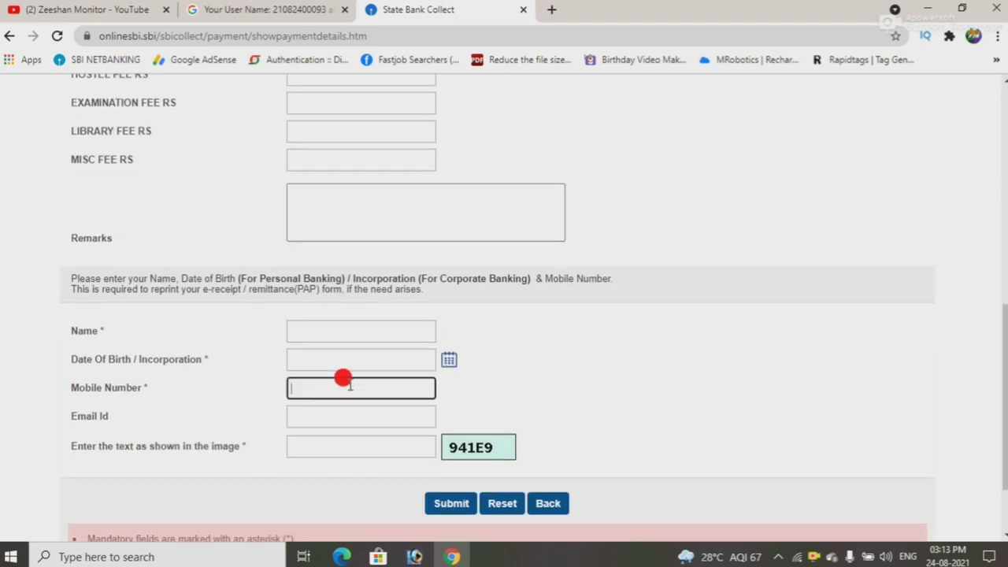
{"action": "left_click", "coordinate": [322, 413]}
{"action": "left_click", "coordinate": [372, 445]}
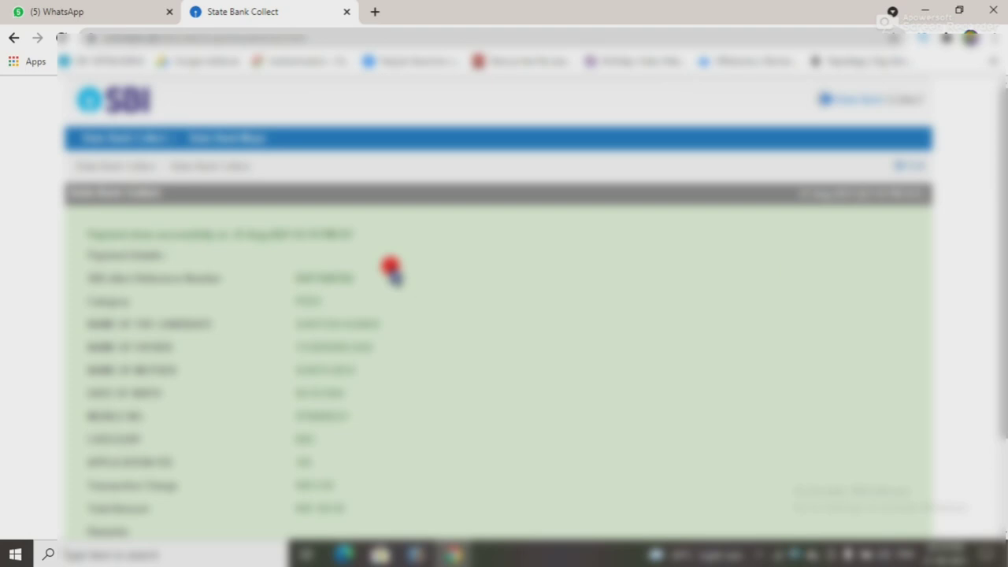
{"action": "scroll", "coordinate": [388, 266], "scroll_direction": "down", "scroll_amount": 3}
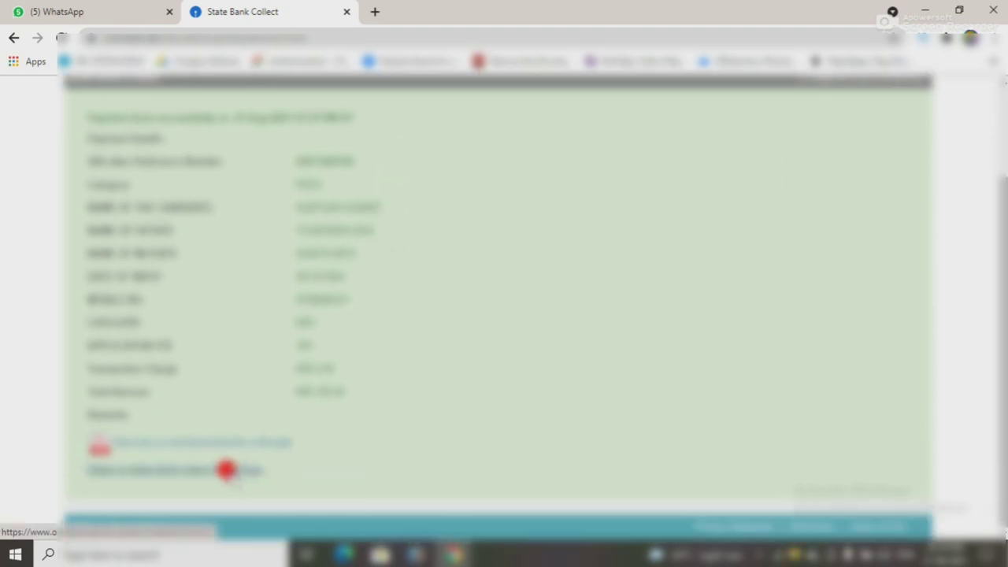
Open the payment e-receipt and print it to Save as PDF.
{"action": "left_click", "coordinate": [226, 446]}
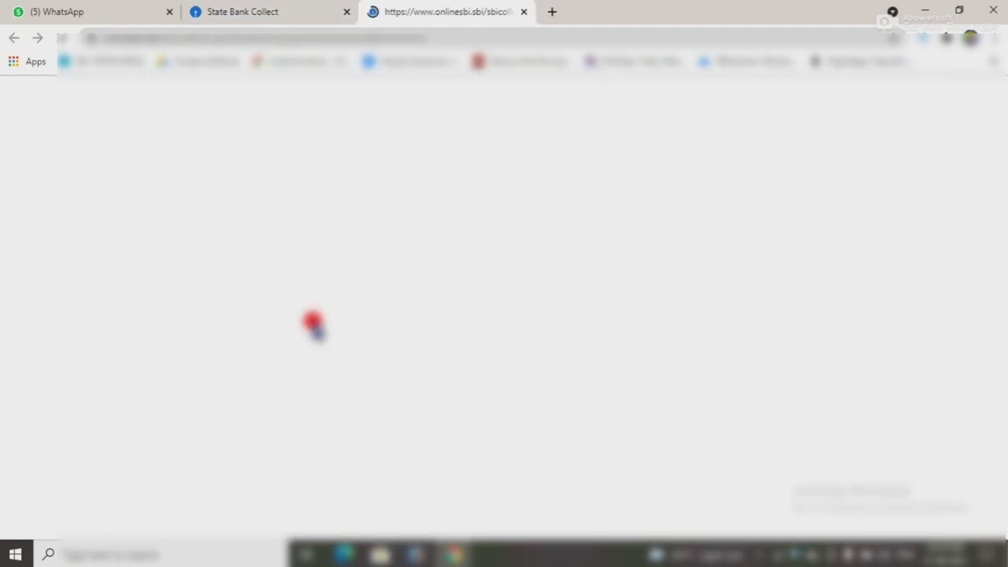
{"action": "scroll", "coordinate": [428, 194], "scroll_direction": "down", "scroll_amount": 4}
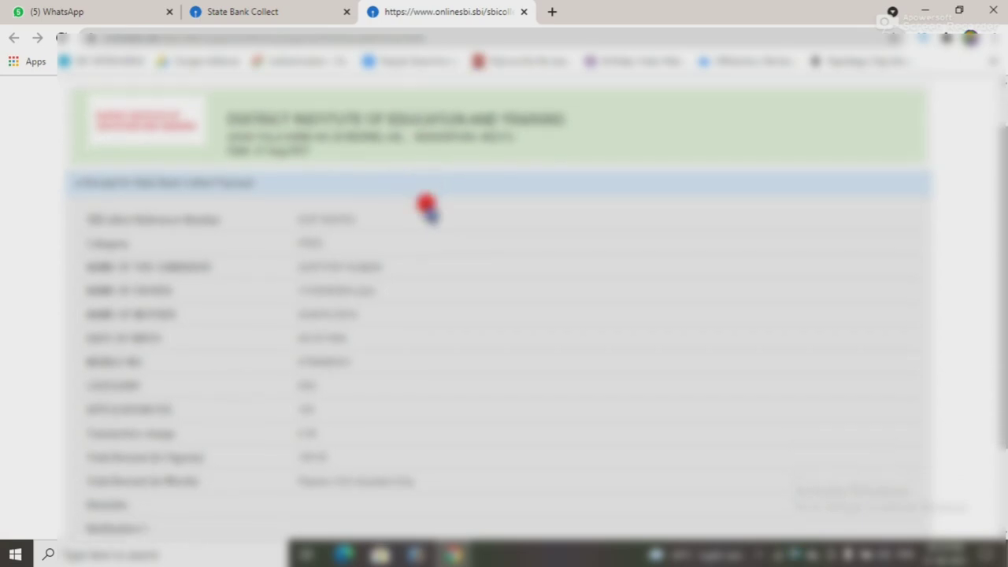
{"action": "left_click", "coordinate": [475, 514]}
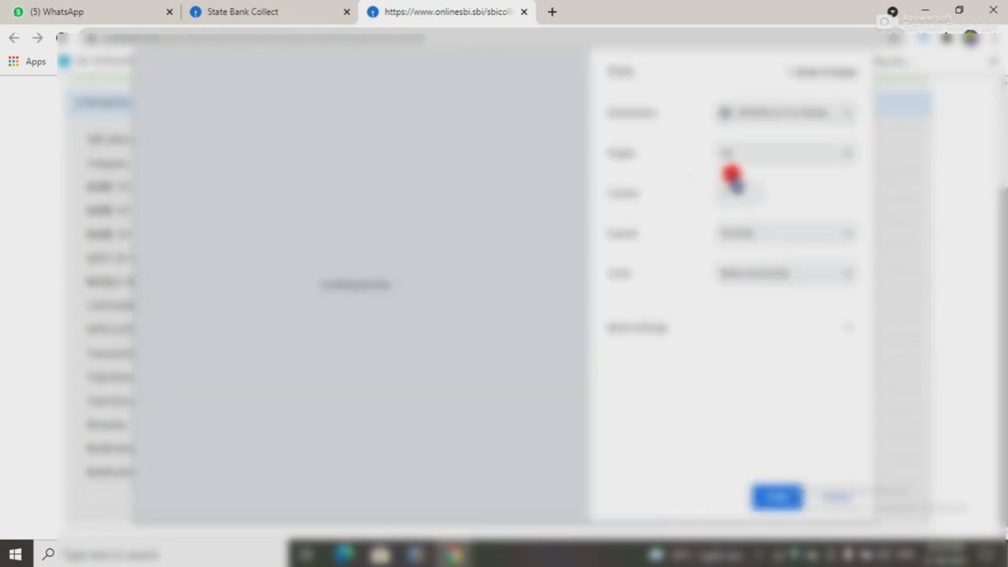
{"action": "left_click", "coordinate": [752, 116]}
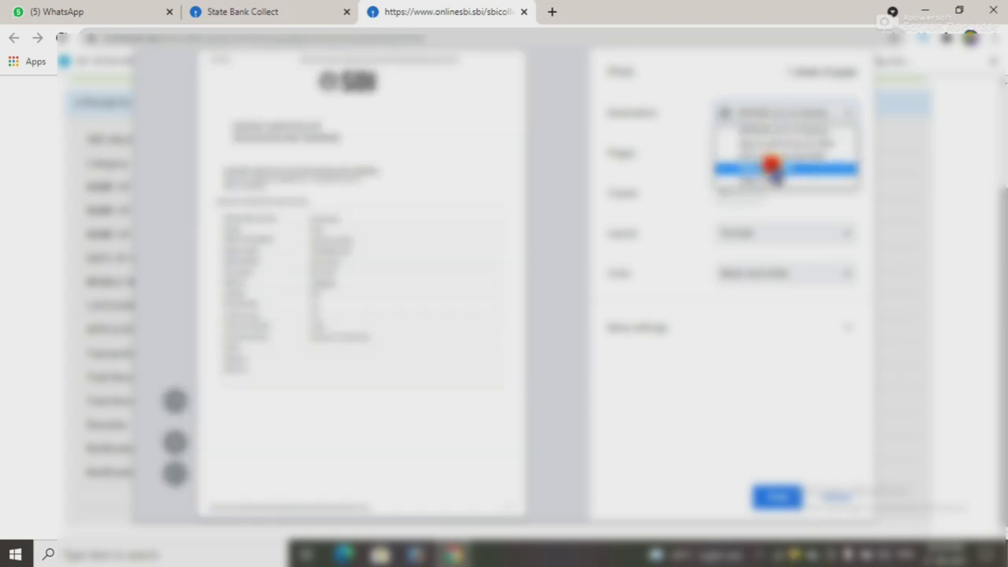
{"action": "left_click", "coordinate": [768, 161]}
{"action": "left_click", "coordinate": [781, 495]}
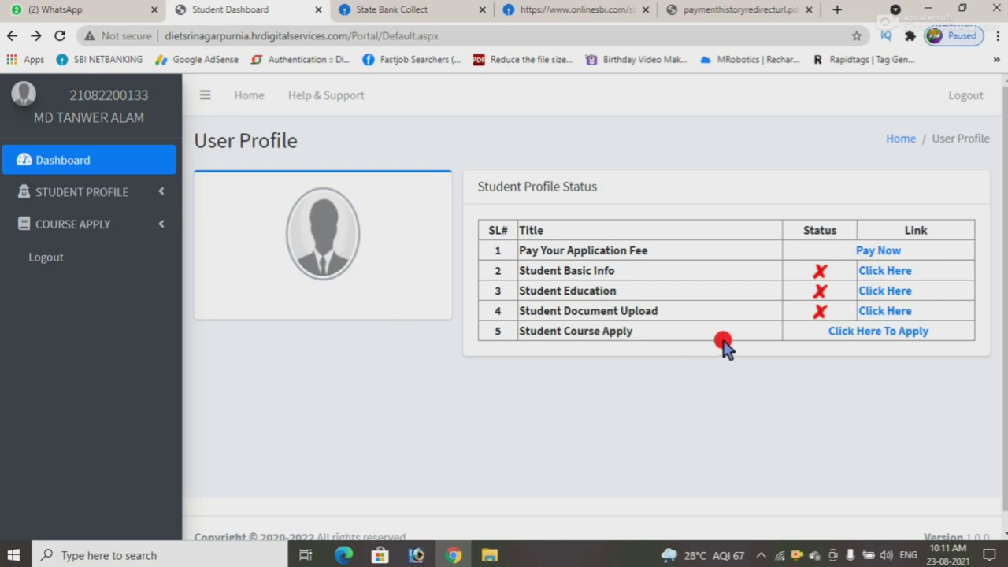
Fill in the mother's name, gender Male, marital status Married and the Aadhar number.
{"action": "left_click_drag", "start_coordinate": [526, 270], "coordinate": [605, 268]}
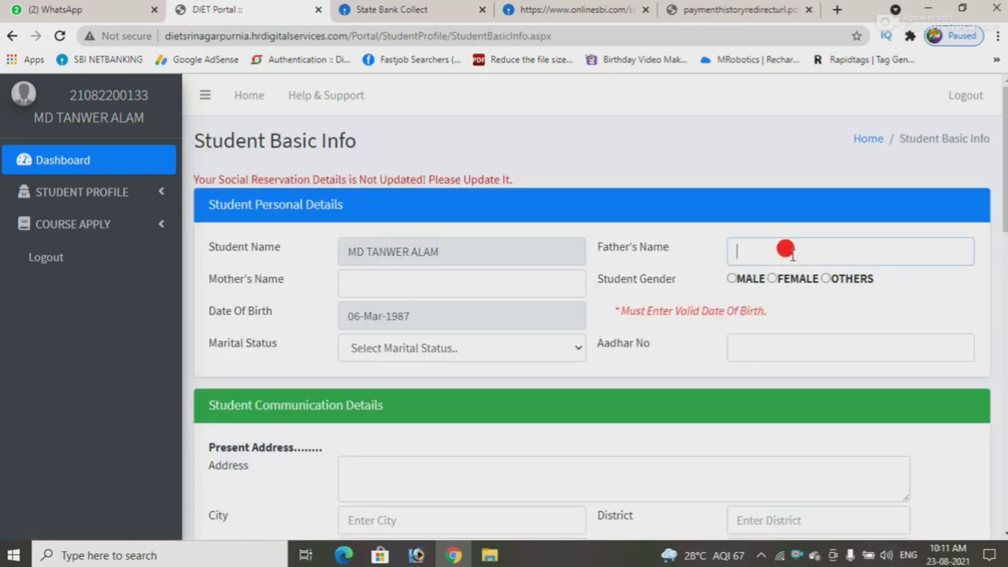
{"action": "scroll", "coordinate": [780, 249], "scroll_direction": "down", "scroll_amount": 1}
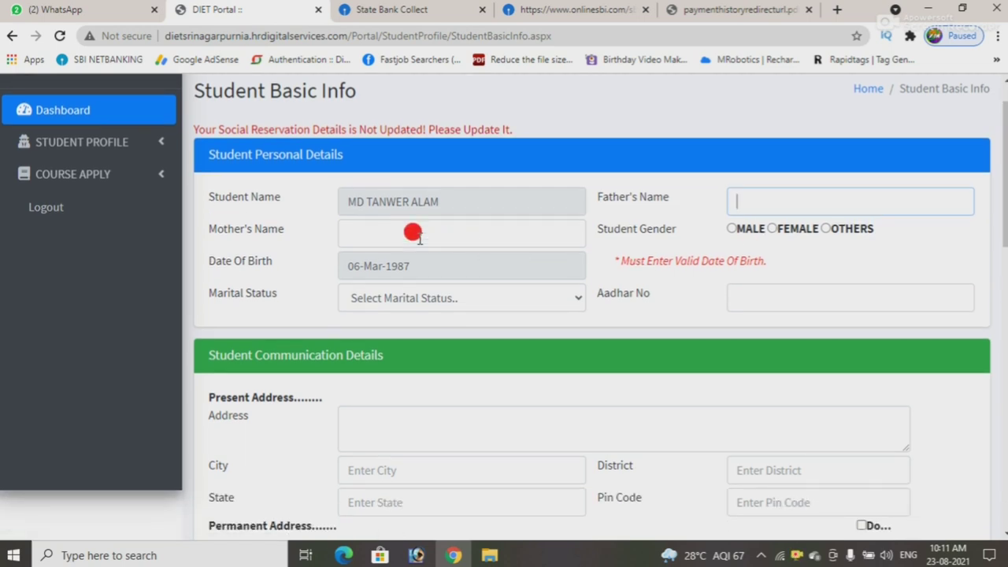
{"action": "left_click", "coordinate": [394, 230]}
{"action": "scroll", "coordinate": [441, 230], "scroll_direction": "down", "scroll_amount": 1}
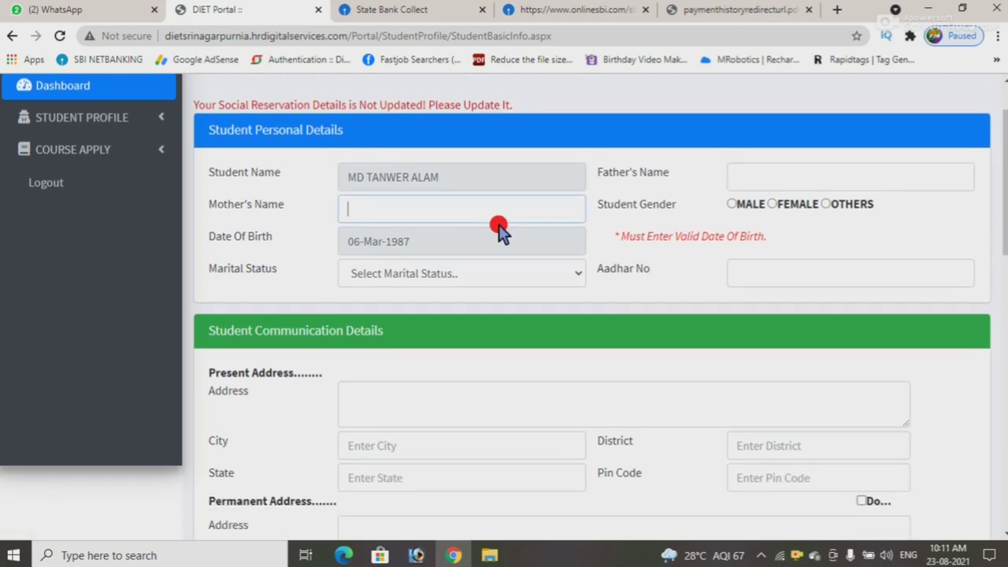
{"action": "left_click", "coordinate": [734, 206]}
{"action": "scroll", "coordinate": [733, 217], "scroll_direction": "down", "scroll_amount": 1}
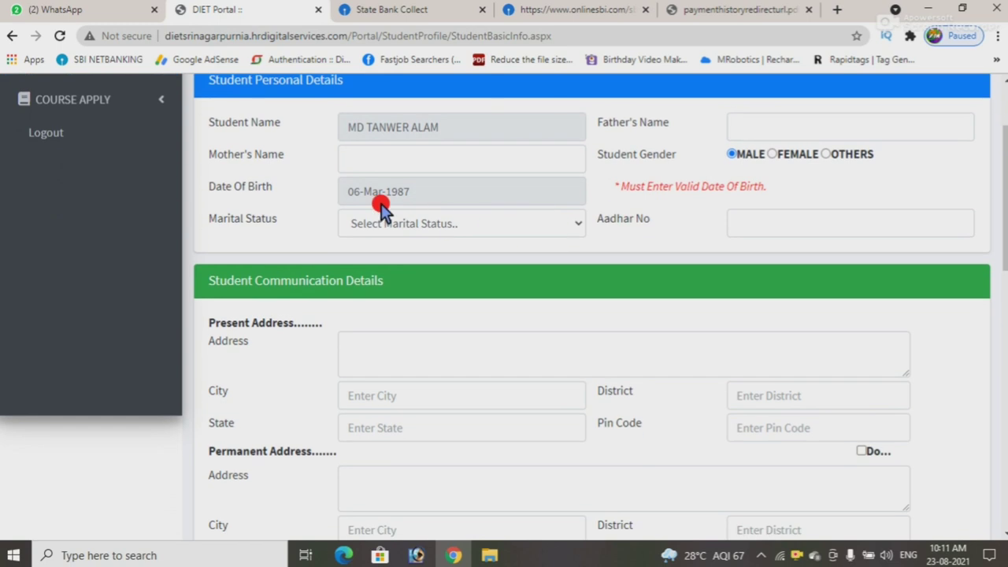
{"action": "left_click", "coordinate": [428, 223]}
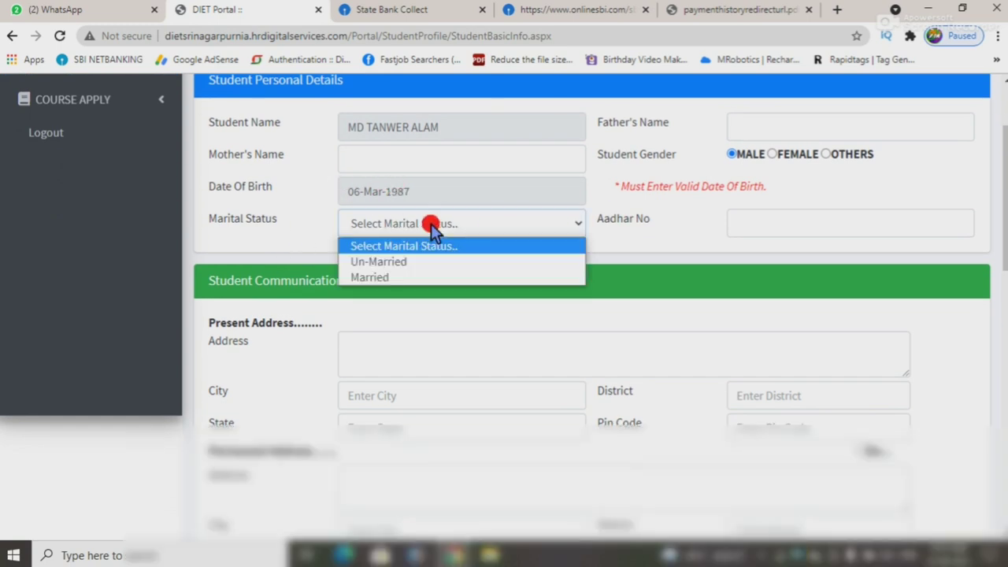
{"action": "left_click", "coordinate": [384, 284]}
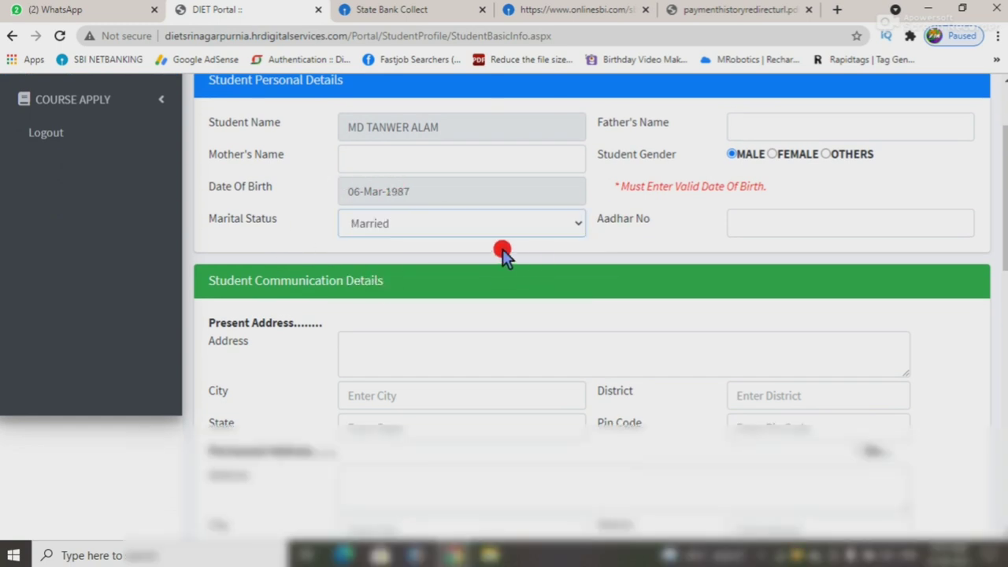
{"action": "left_click", "coordinate": [782, 220]}
Fill in the present address, city and district, then scroll to Student Reservation Details.
{"action": "scroll", "coordinate": [778, 214], "scroll_direction": "down", "scroll_amount": 3}
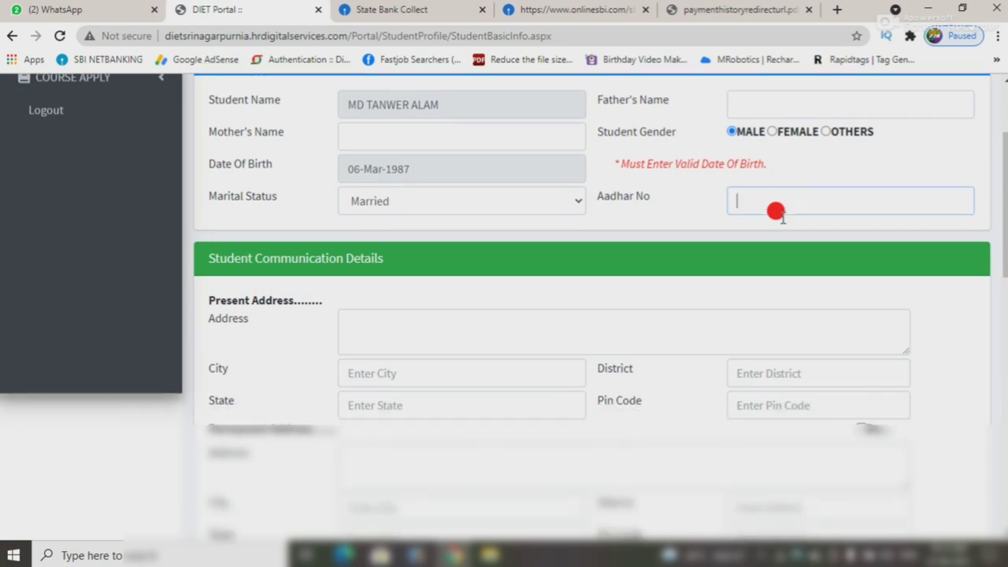
{"action": "left_click", "coordinate": [456, 222]}
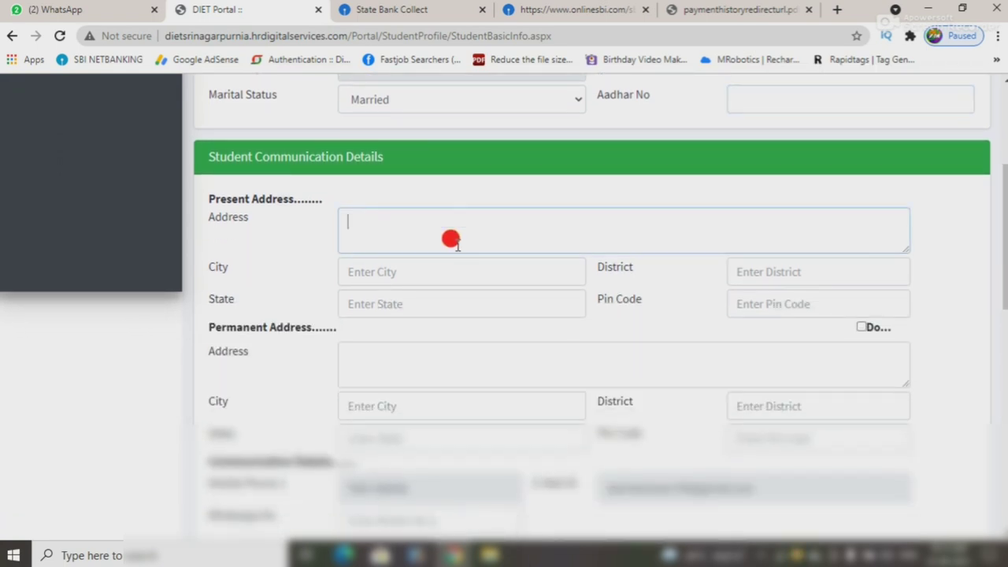
{"action": "left_click", "coordinate": [426, 272]}
{"action": "left_click", "coordinate": [742, 263]}
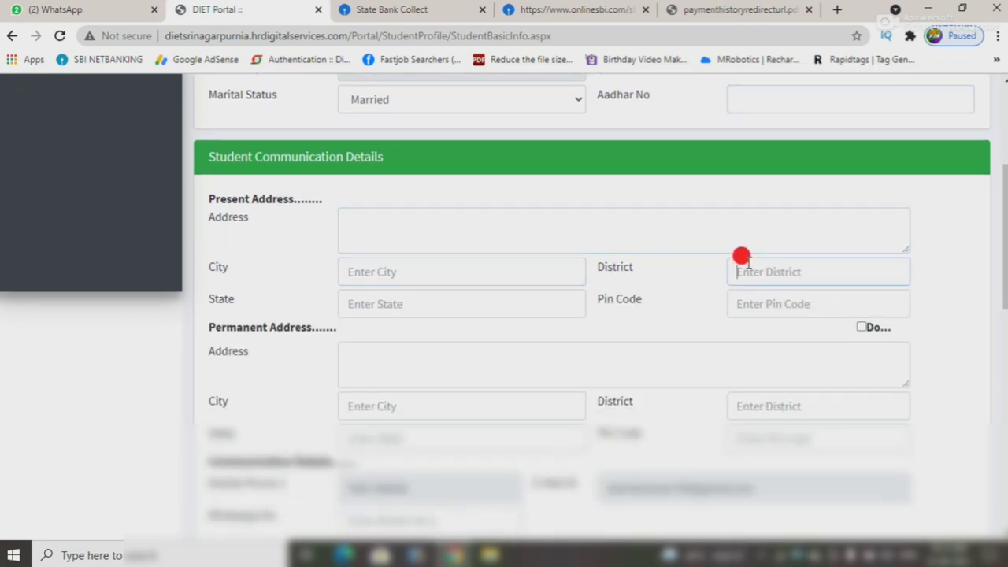
{"action": "left_click", "coordinate": [119, 124]}
{"action": "scroll", "coordinate": [295, 226], "scroll_direction": "down", "scroll_amount": 1}
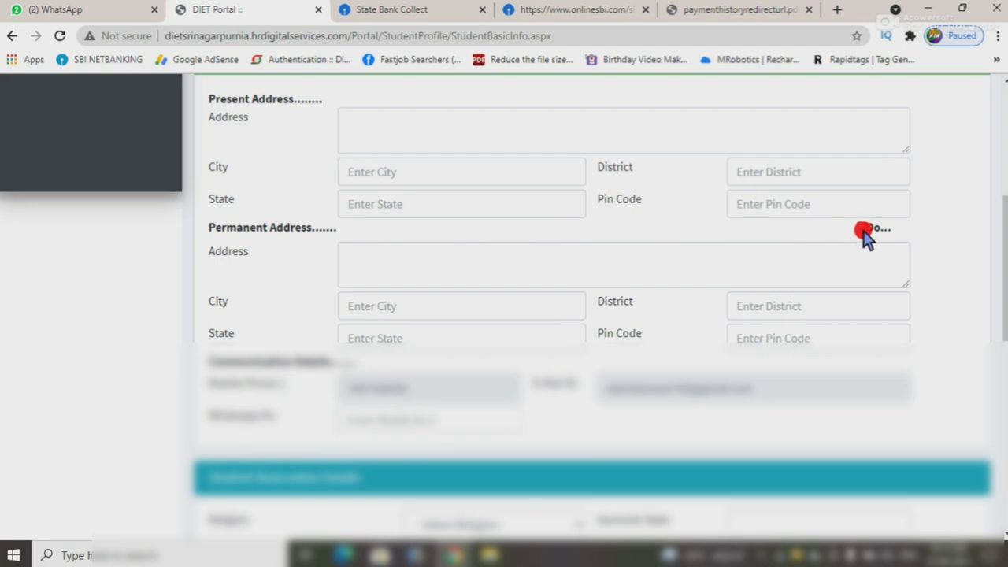
{"action": "scroll", "coordinate": [788, 233], "scroll_direction": "down", "scroll_amount": 1}
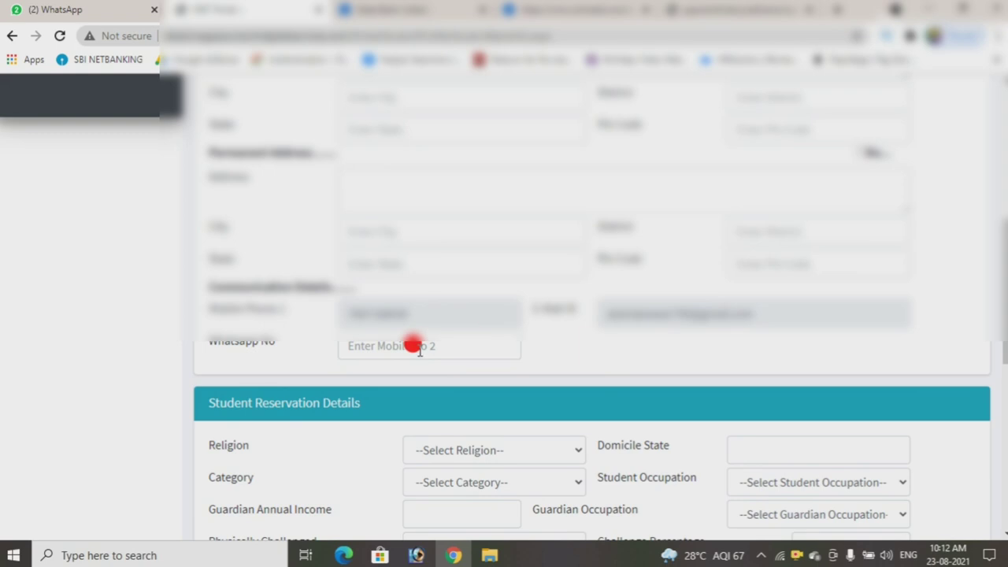
{"action": "scroll", "coordinate": [418, 350], "scroll_direction": "down", "scroll_amount": 4}
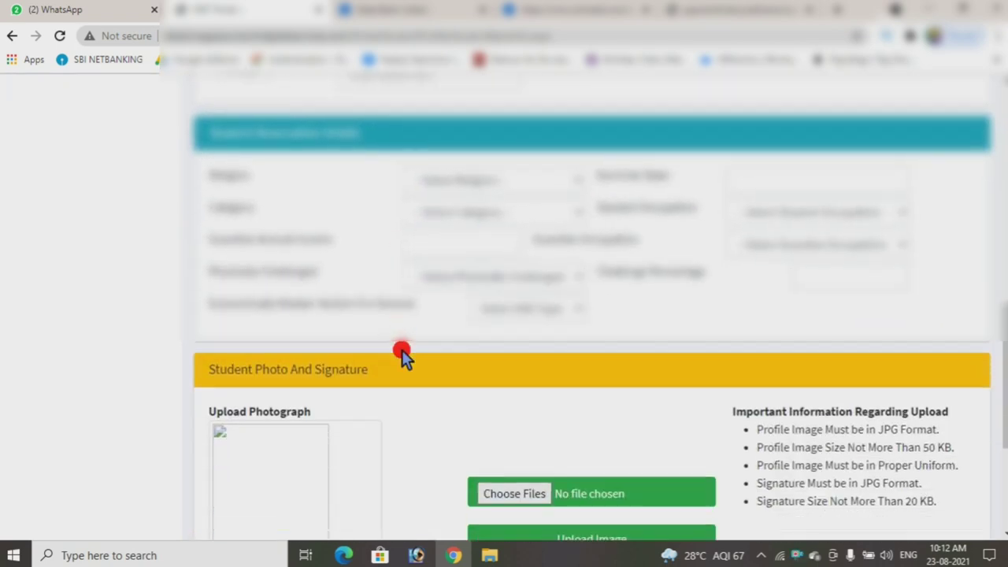
{"action": "scroll", "coordinate": [389, 337], "scroll_direction": "down", "scroll_amount": 1}
{"action": "scroll", "coordinate": [315, 264], "scroll_direction": "up", "scroll_amount": 1}
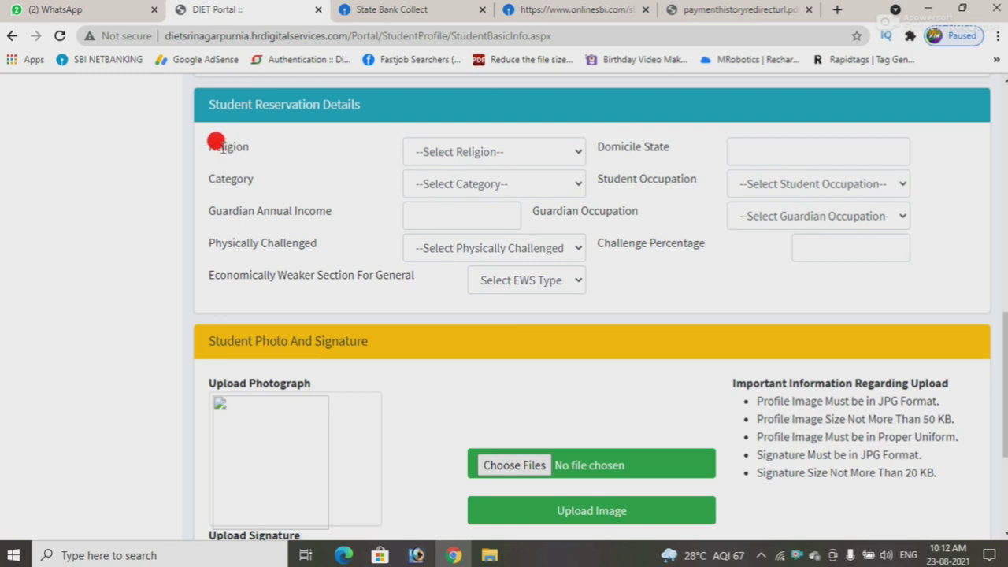
Set religion to Muslim, category to EBC and student occupation to Student.
{"action": "left_click", "coordinate": [461, 151]}
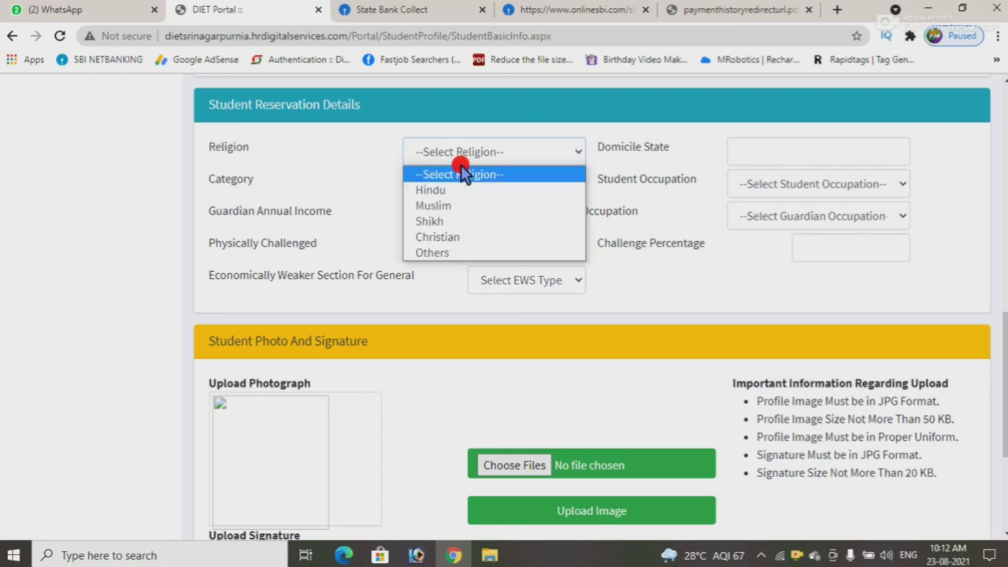
{"action": "left_click", "coordinate": [440, 206]}
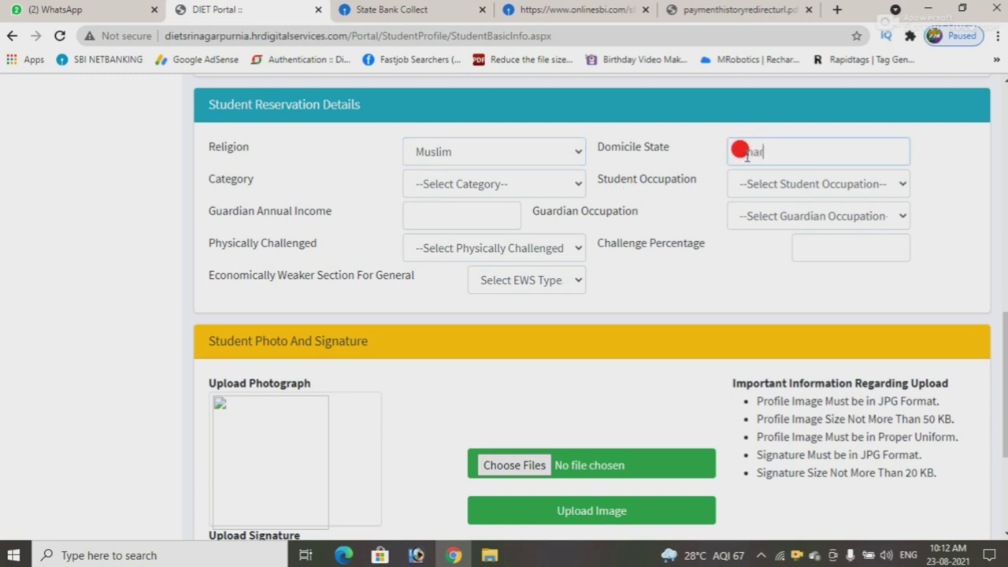
{"action": "left_click", "coordinate": [469, 187]}
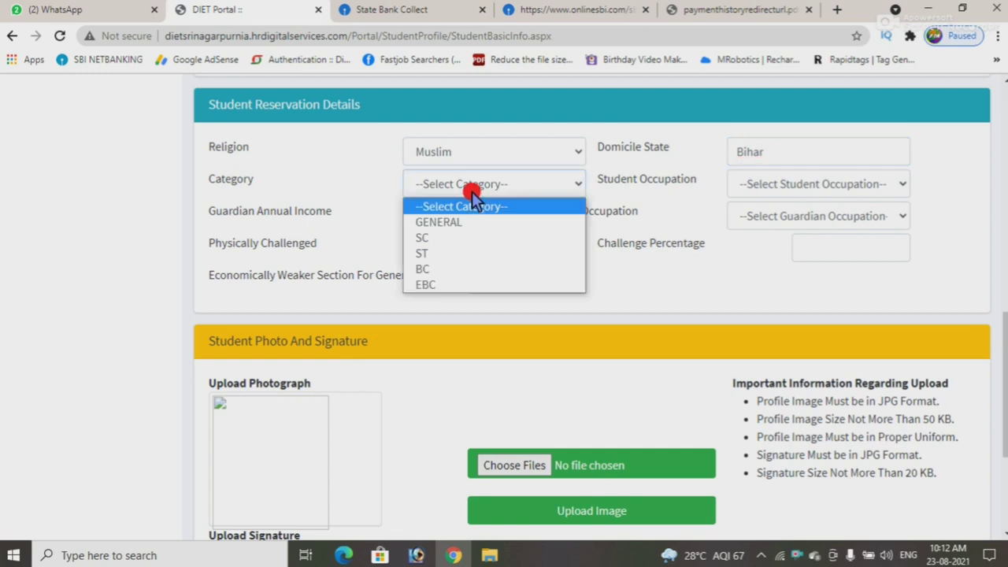
{"action": "left_click", "coordinate": [446, 283]}
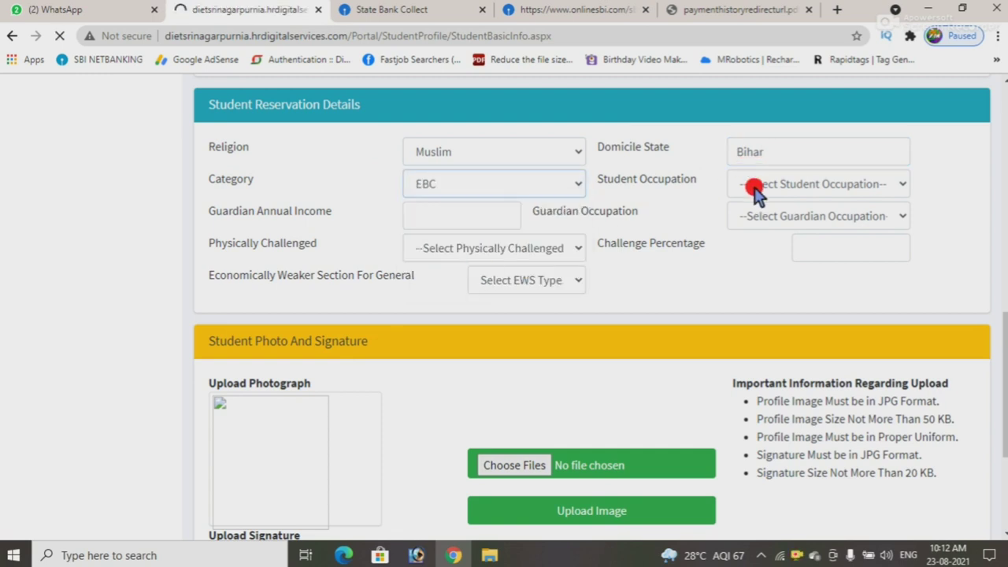
{"action": "scroll", "coordinate": [701, 243], "scroll_direction": "down", "scroll_amount": 8}
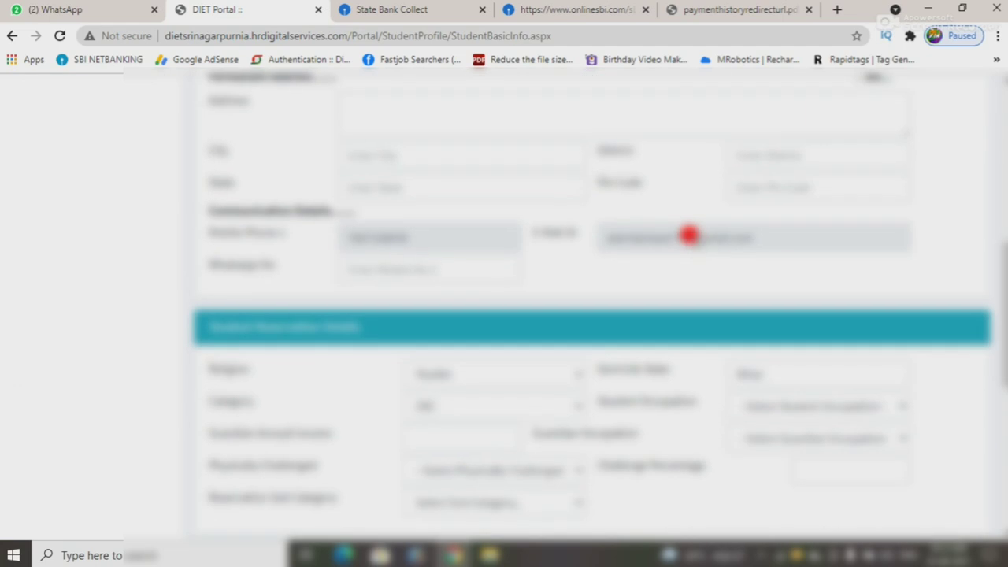
{"action": "scroll", "coordinate": [689, 235], "scroll_direction": "down", "scroll_amount": 2}
{"action": "left_click", "coordinate": [780, 283]}
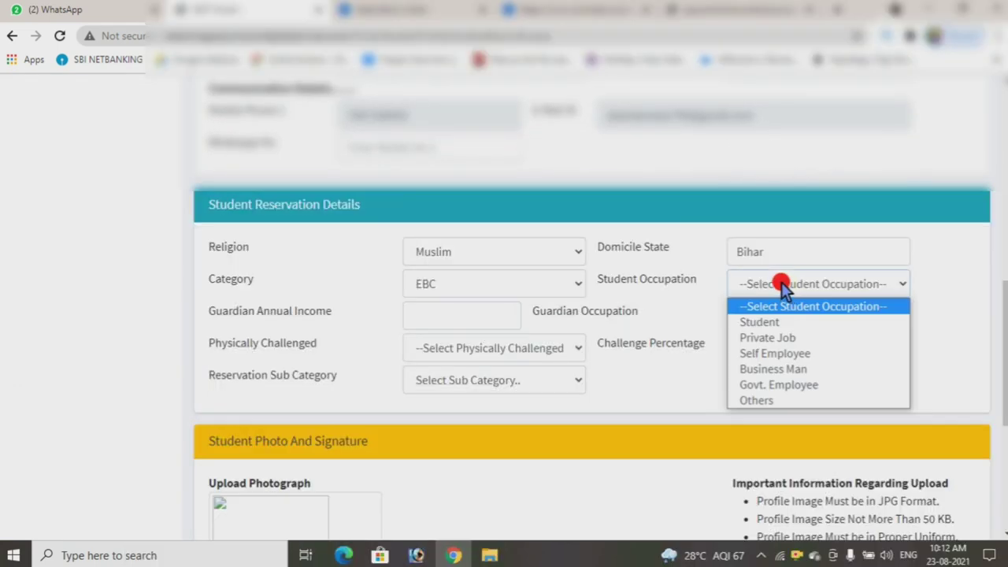
{"action": "left_click", "coordinate": [780, 322]}
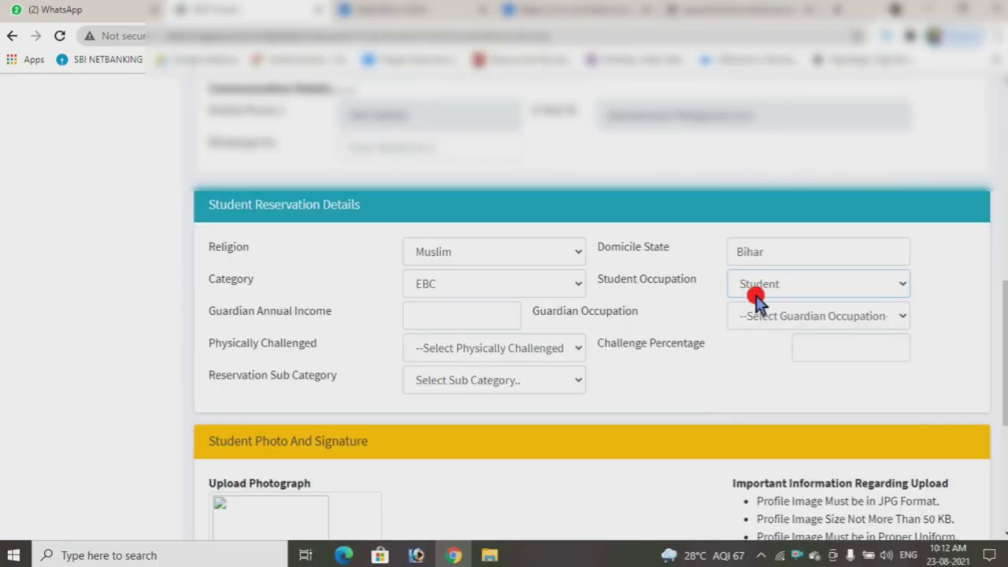
Set guardian occupation to Farmer and physically challenged to None, leaving sub category unchanged.
{"action": "scroll", "coordinate": [631, 283], "scroll_direction": "down", "scroll_amount": 1}
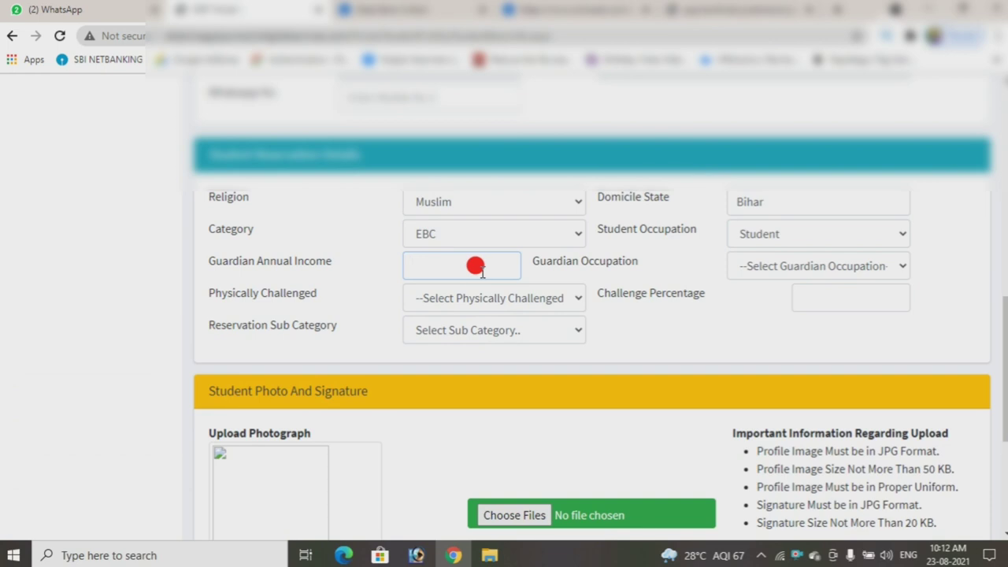
{"action": "left_click", "coordinate": [768, 266]}
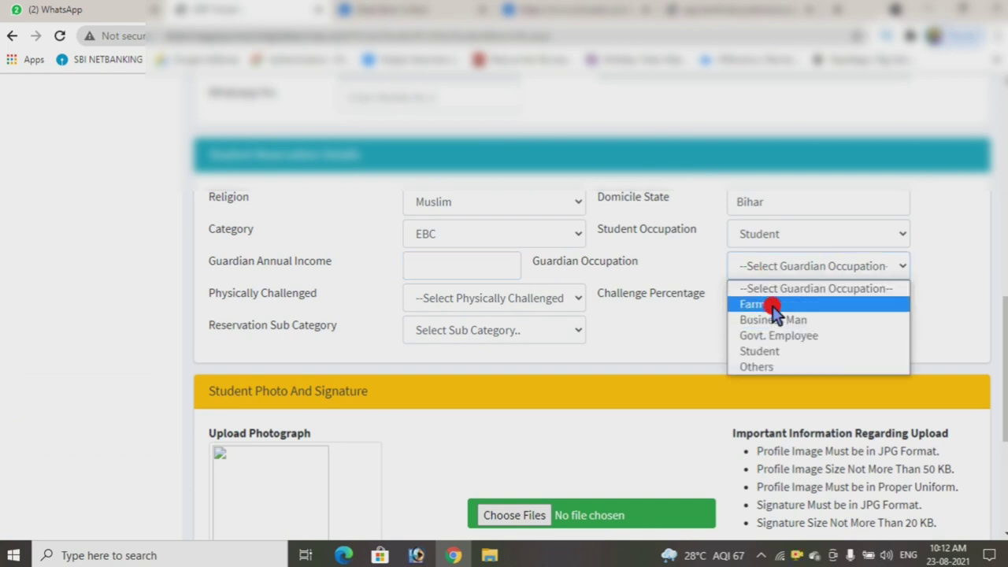
{"action": "left_click", "coordinate": [772, 305]}
{"action": "scroll", "coordinate": [708, 291], "scroll_direction": "down", "scroll_amount": 1}
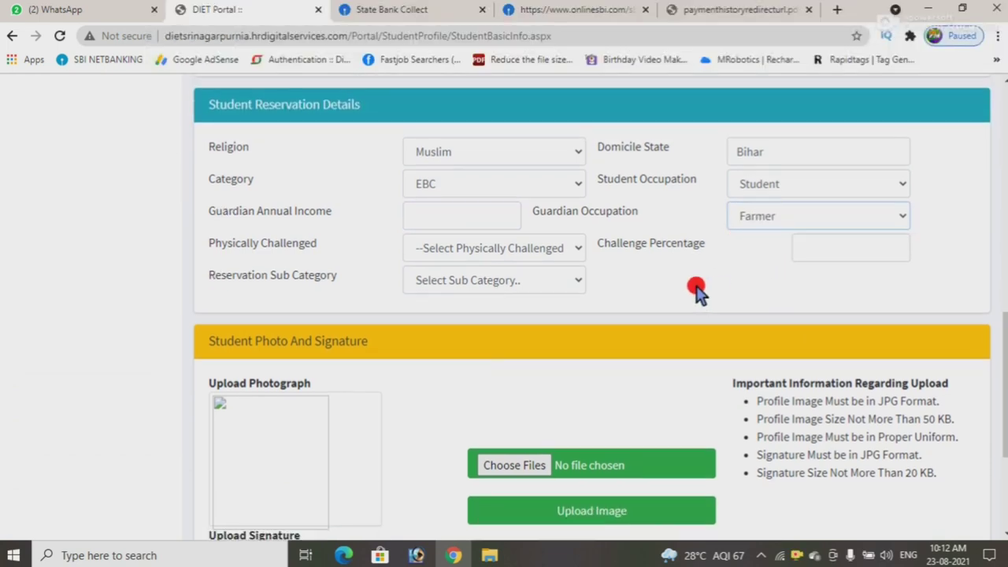
{"action": "left_click", "coordinate": [476, 250]}
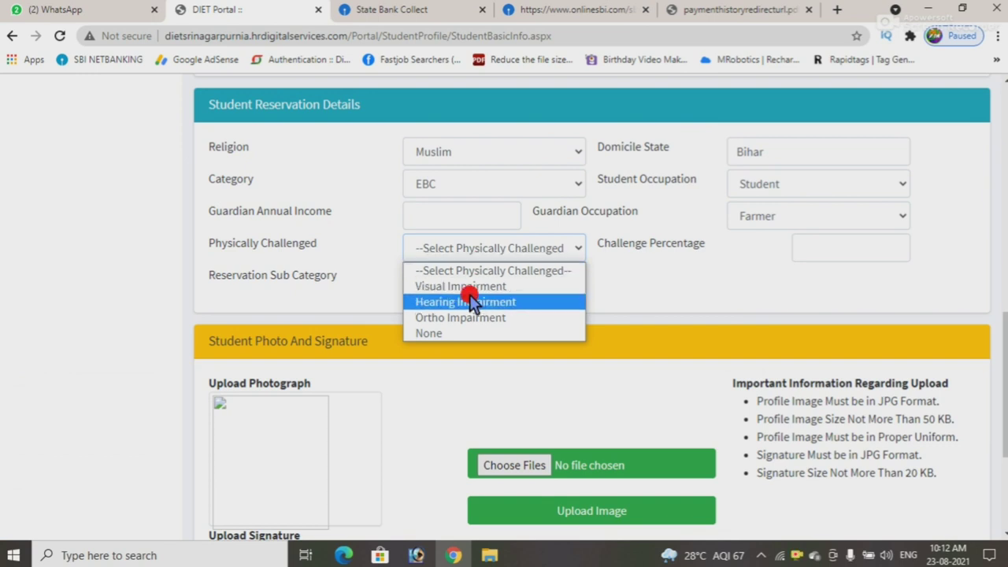
{"action": "left_click", "coordinate": [470, 333]}
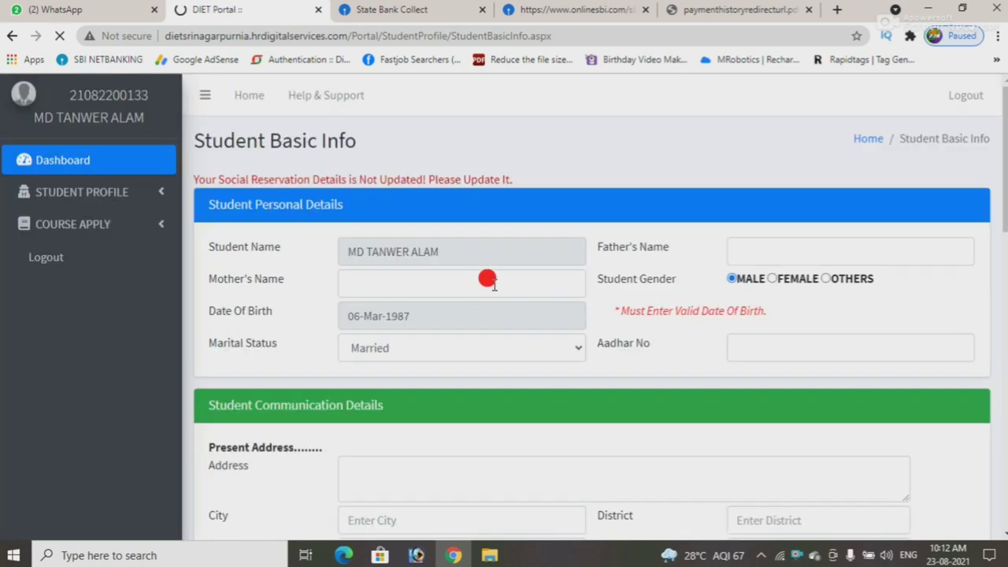
{"action": "scroll", "coordinate": [485, 305], "scroll_direction": "down", "scroll_amount": 10}
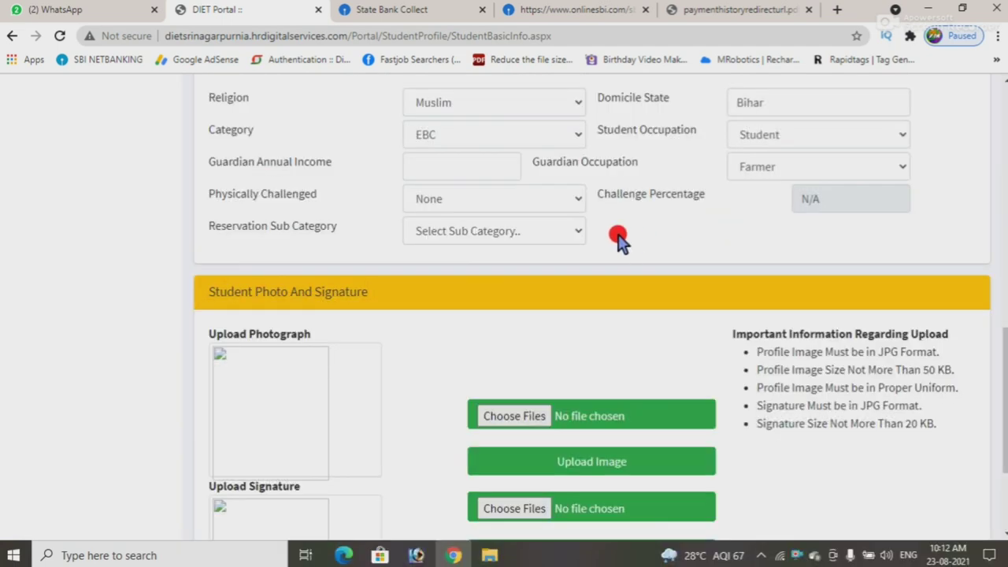
{"action": "left_click", "coordinate": [470, 232]}
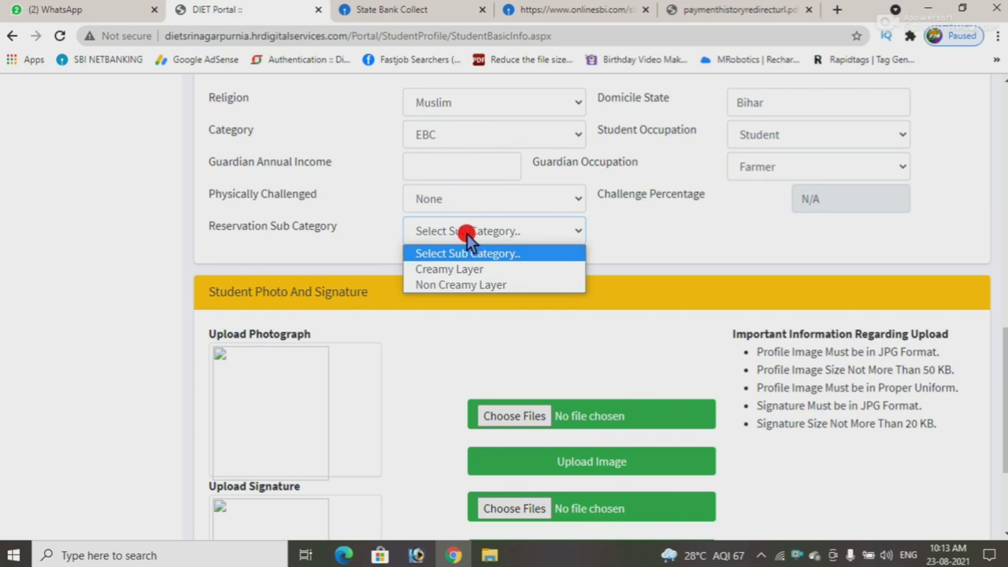
{"action": "left_click", "coordinate": [382, 263]}
{"action": "scroll", "coordinate": [463, 240], "scroll_direction": "down", "scroll_amount": 1}
{"action": "scroll", "coordinate": [463, 240], "scroll_direction": "down", "scroll_amount": 2}
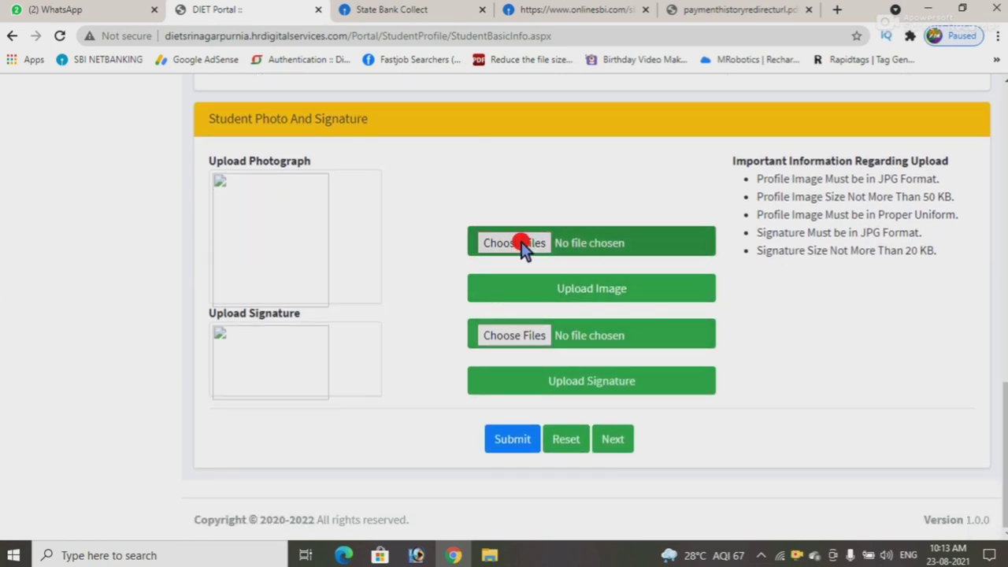
Upload photo 11.jpg as the student's photograph and acknowledge the stored message.
{"action": "left_click", "coordinate": [523, 246]}
{"action": "left_click", "coordinate": [263, 225]}
{"action": "double_click", "coordinate": [264, 204]}
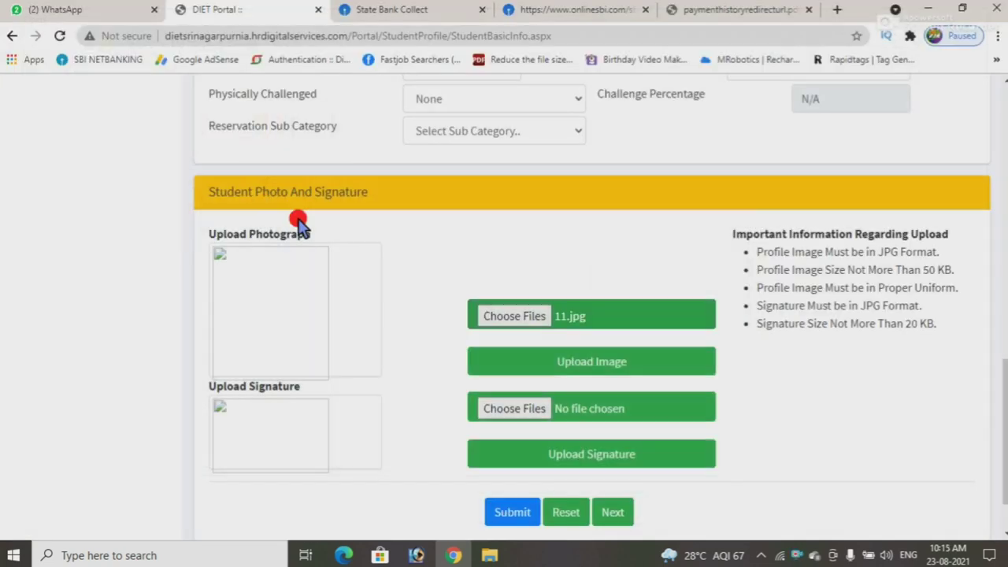
{"action": "left_click", "coordinate": [573, 363]}
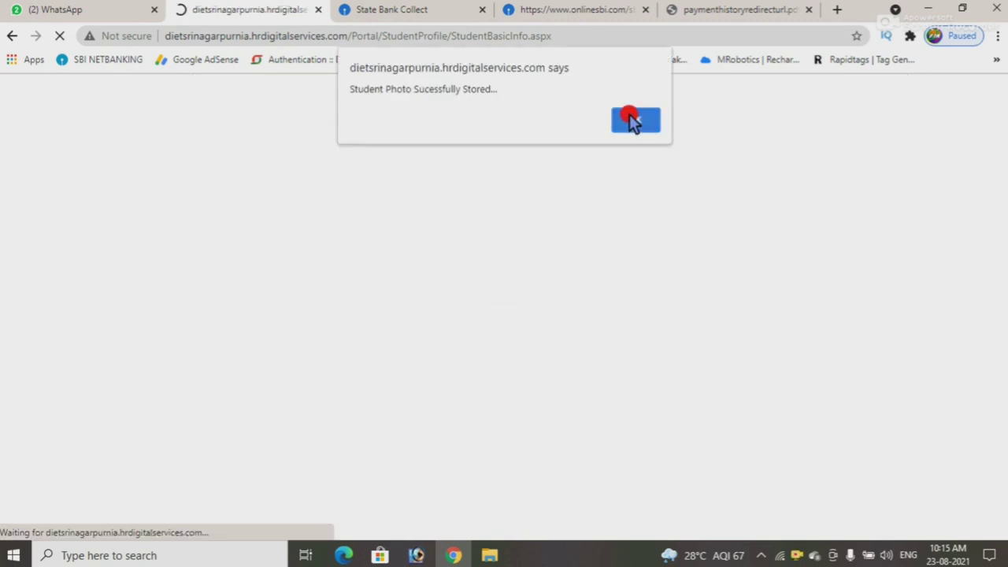
{"action": "left_click", "coordinate": [634, 119]}
Upload the SIGN file as the signature, then submit the basic information and confirm.
{"action": "left_click", "coordinate": [501, 347]}
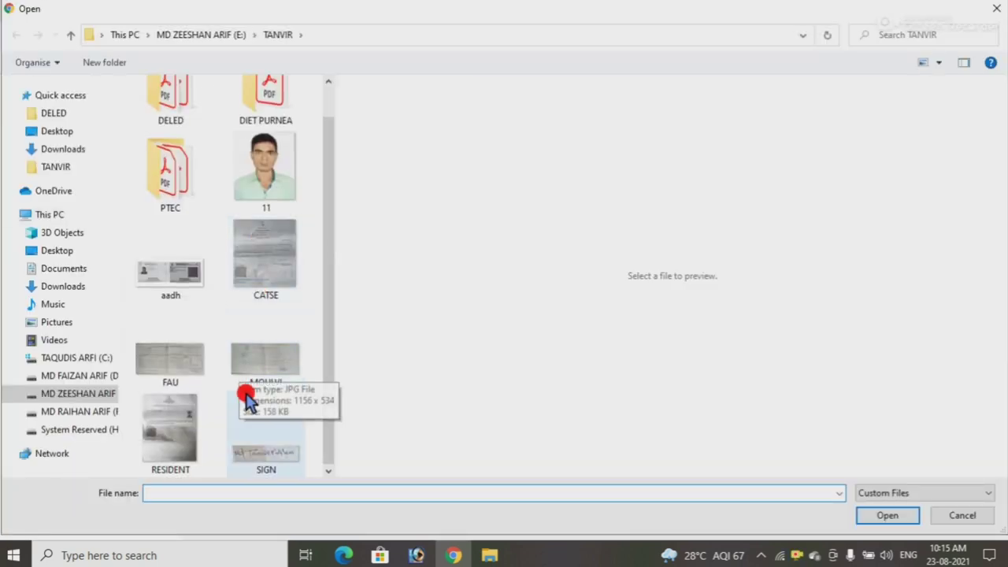
{"action": "double_click", "coordinate": [266, 403]}
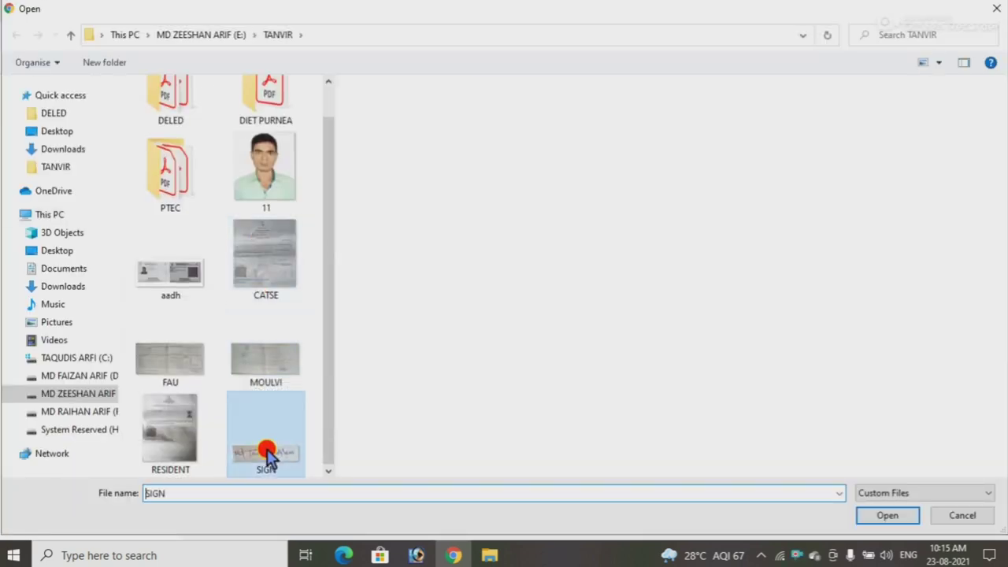
{"action": "left_click", "coordinate": [517, 387]}
{"action": "left_click", "coordinate": [488, 439]}
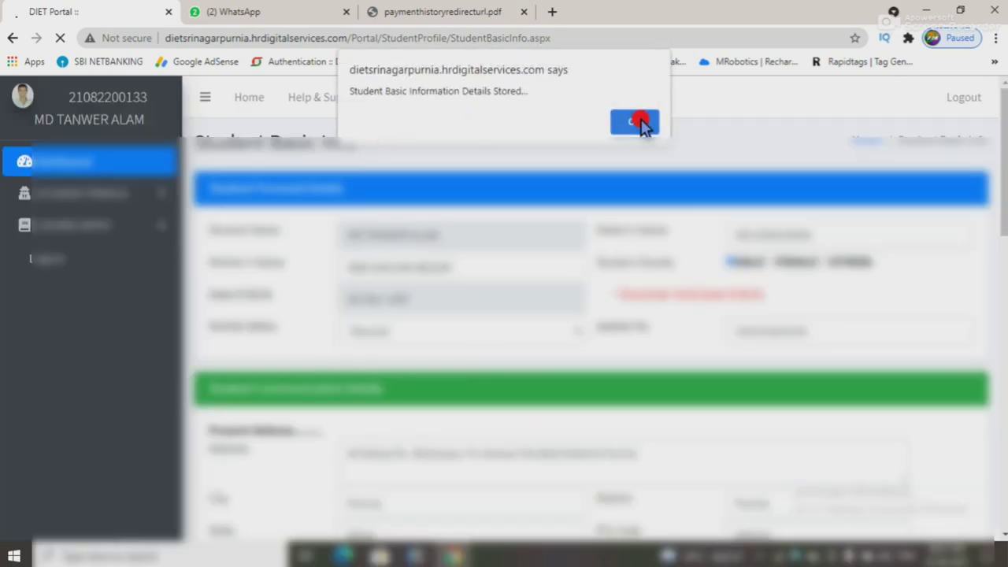
{"action": "left_click", "coordinate": [614, 122]}
{"action": "scroll", "coordinate": [959, 311], "scroll_direction": "down", "scroll_amount": 5}
{"action": "scroll", "coordinate": [959, 311], "scroll_direction": "down", "scroll_amount": 5}
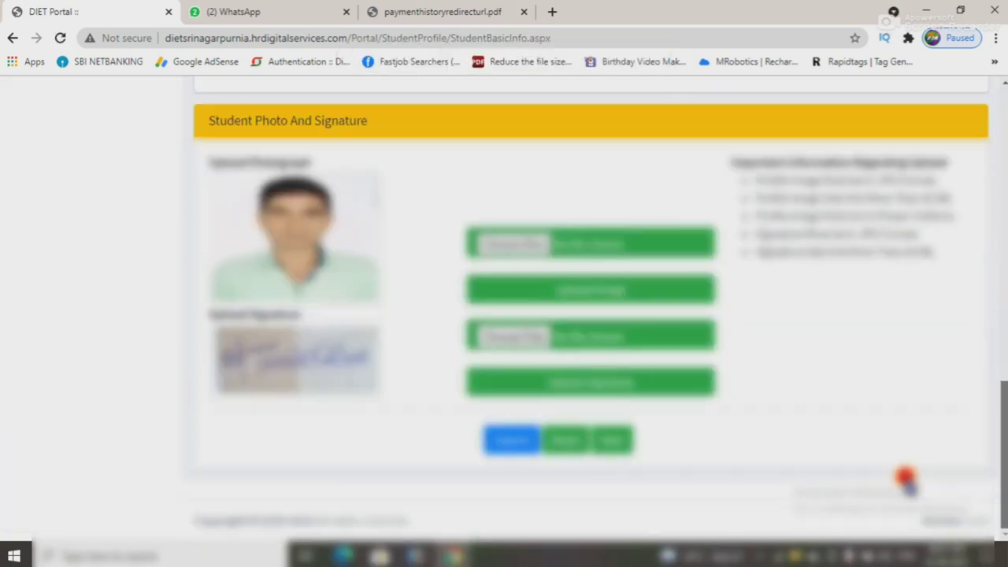
On the education details page, set the course name to 10th and the stream to ALL.
{"action": "left_click", "coordinate": [614, 441]}
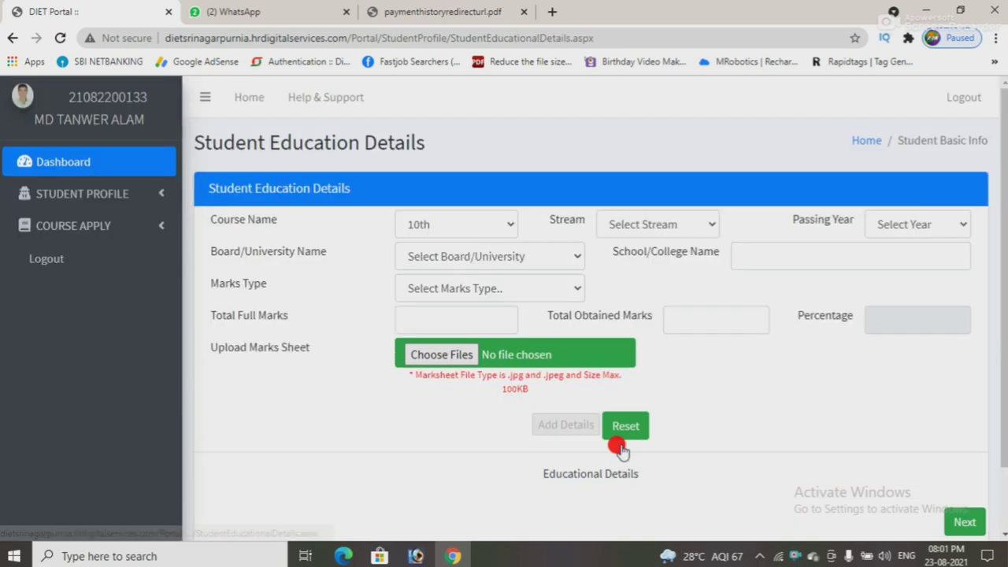
{"action": "left_click", "coordinate": [446, 228]}
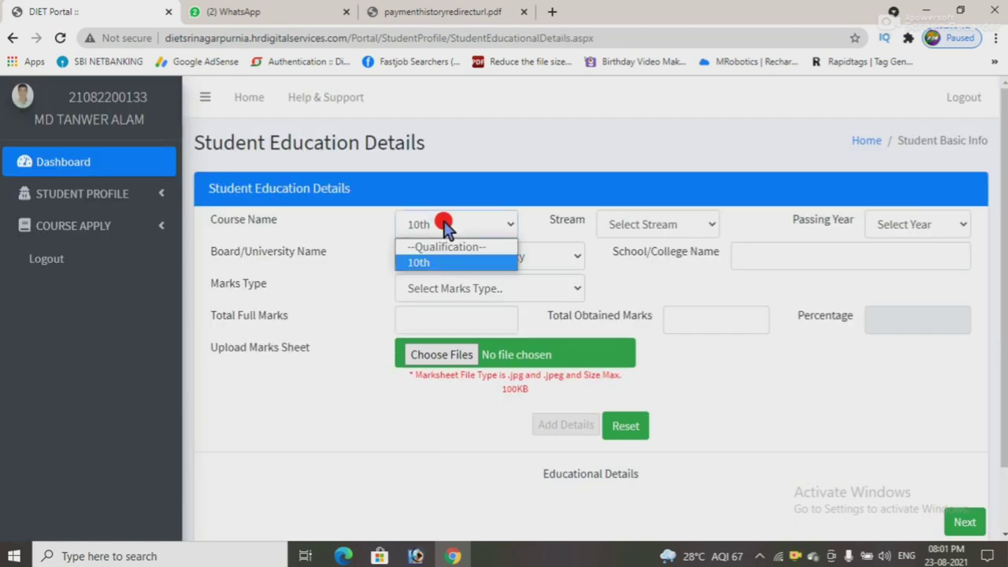
{"action": "left_click", "coordinate": [420, 259]}
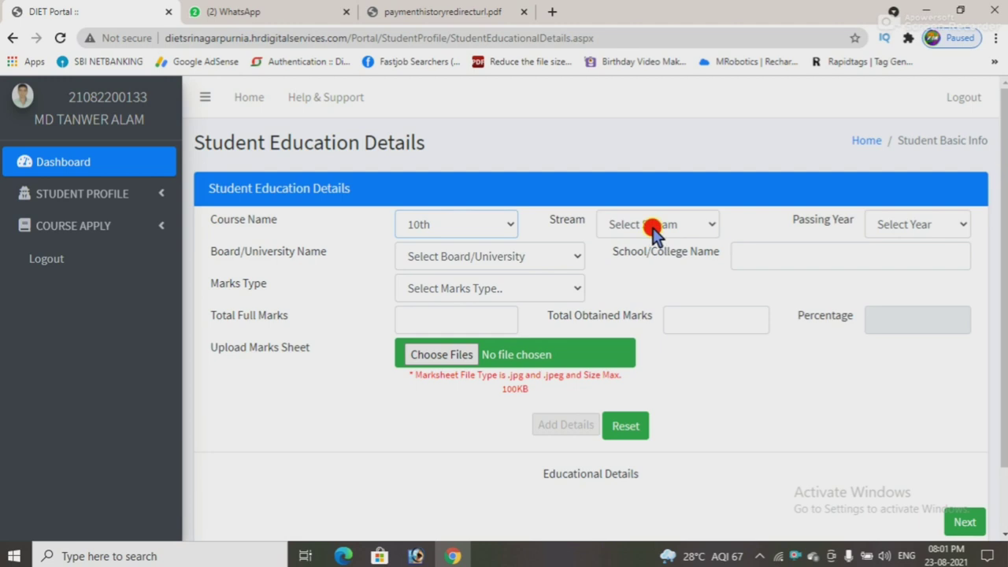
{"action": "left_click", "coordinate": [650, 225]}
{"action": "left_click", "coordinate": [630, 262]}
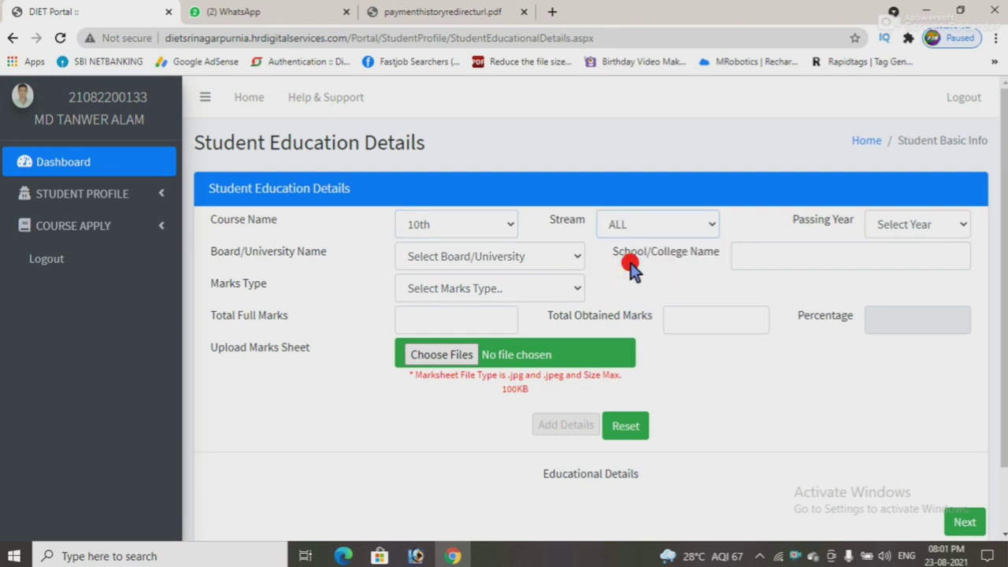
{"action": "left_click", "coordinate": [882, 226]}
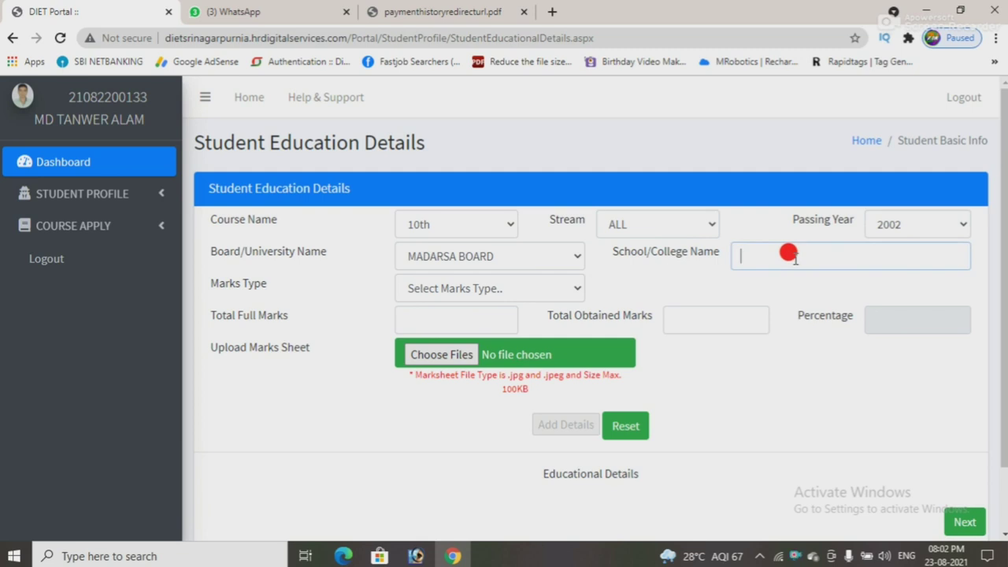
Fill in the school name, choose MARKS as marks type, and enter 1200 full and 743 obtained marks.
{"action": "type", "text": "ASHATUL ULOOM AMOUR PURNIA"}
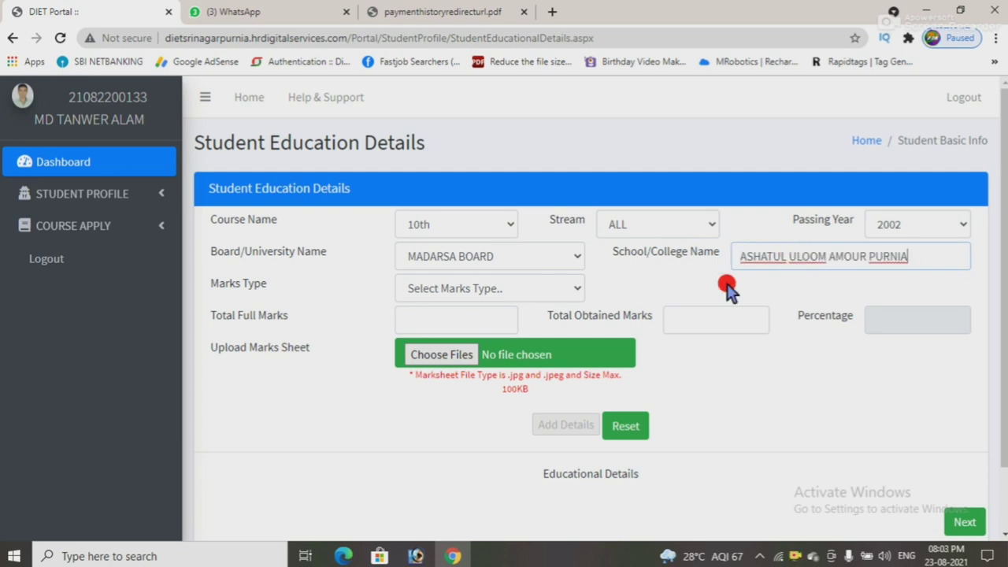
{"action": "left_click", "coordinate": [447, 289]}
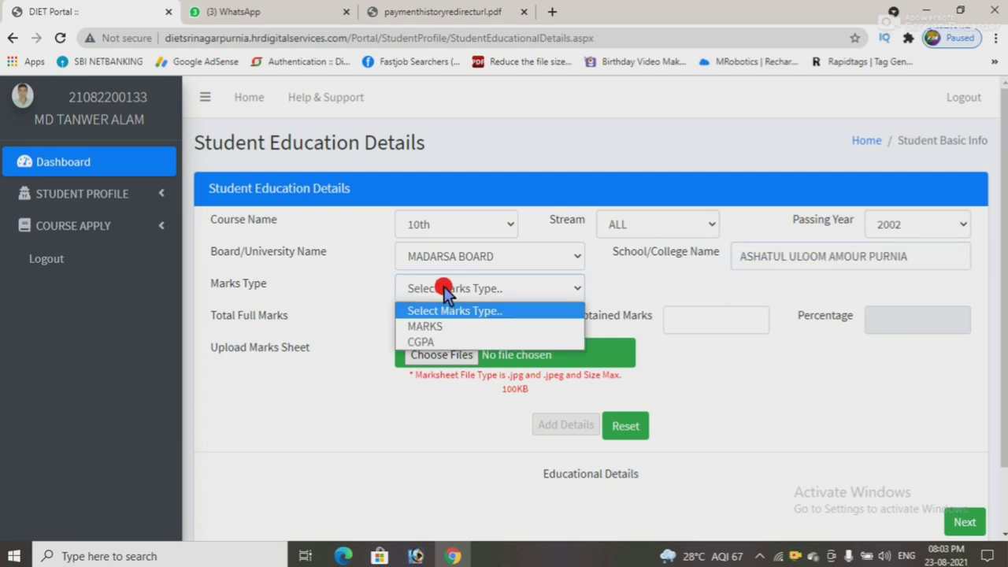
{"action": "left_click", "coordinate": [449, 327]}
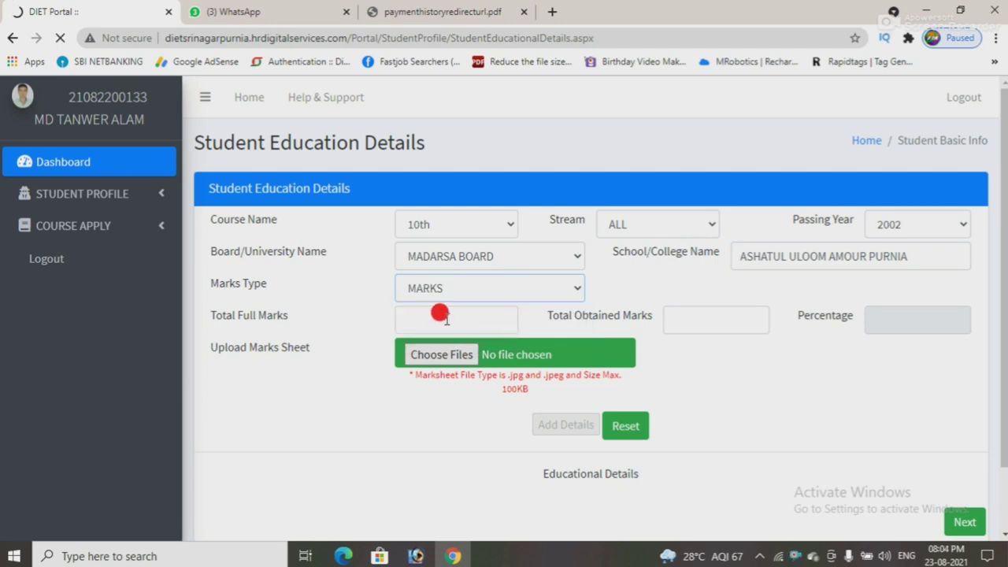
{"action": "scroll", "coordinate": [439, 295], "scroll_direction": "down", "scroll_amount": 1}
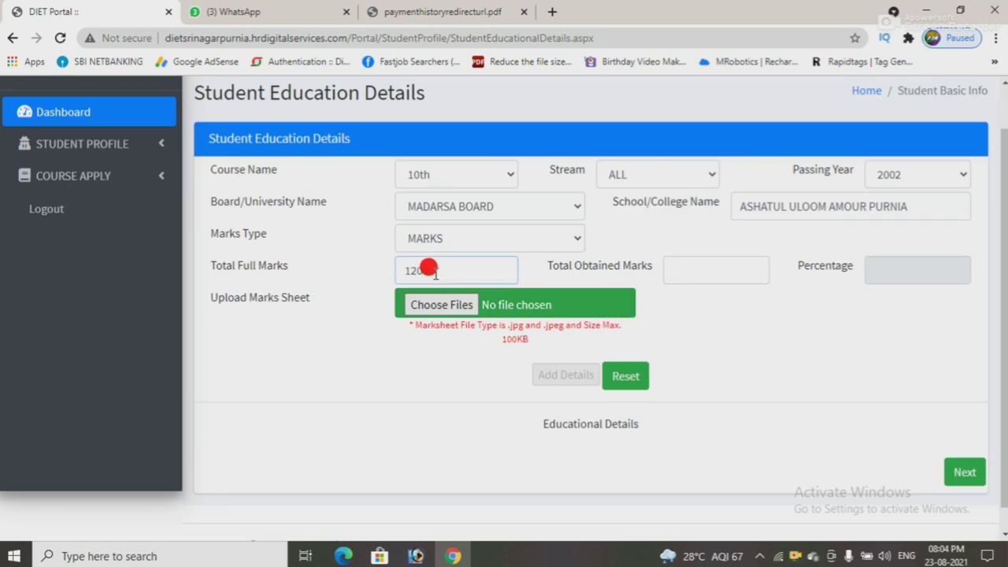
{"action": "left_click", "coordinate": [712, 267]}
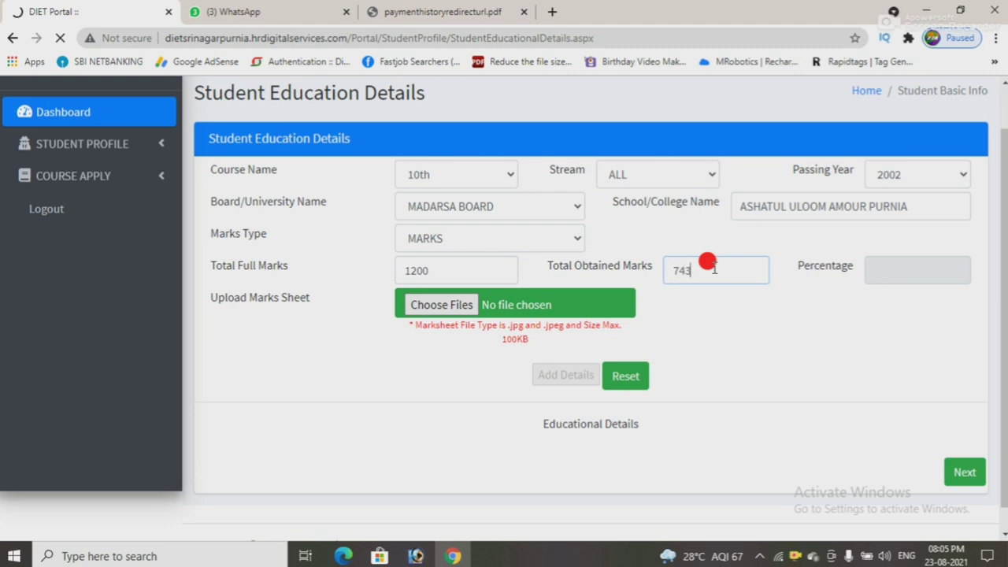
{"action": "left_click", "coordinate": [746, 348]}
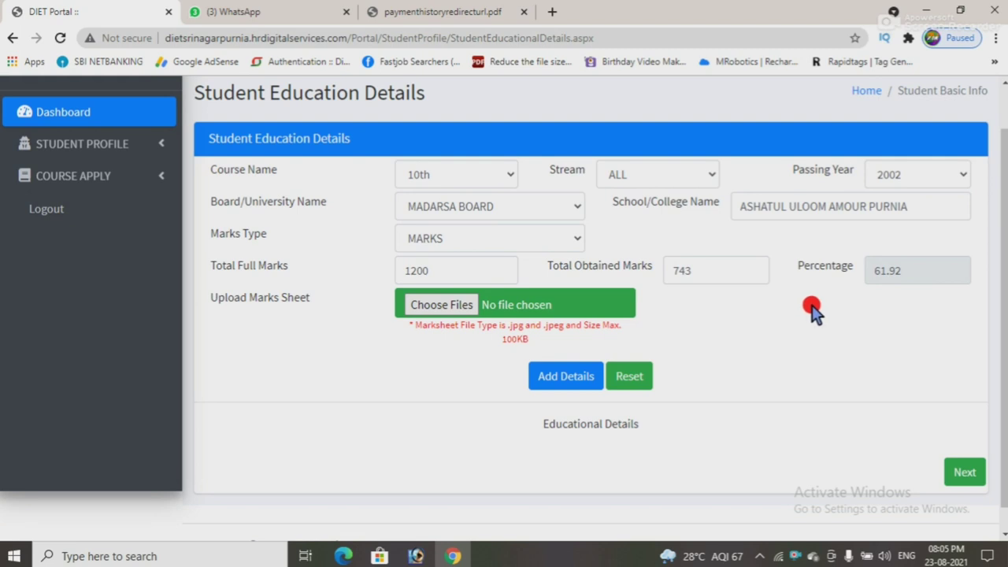
Attach the FAU.jpg image as the 10th marksheet.
{"action": "left_click", "coordinate": [446, 307]}
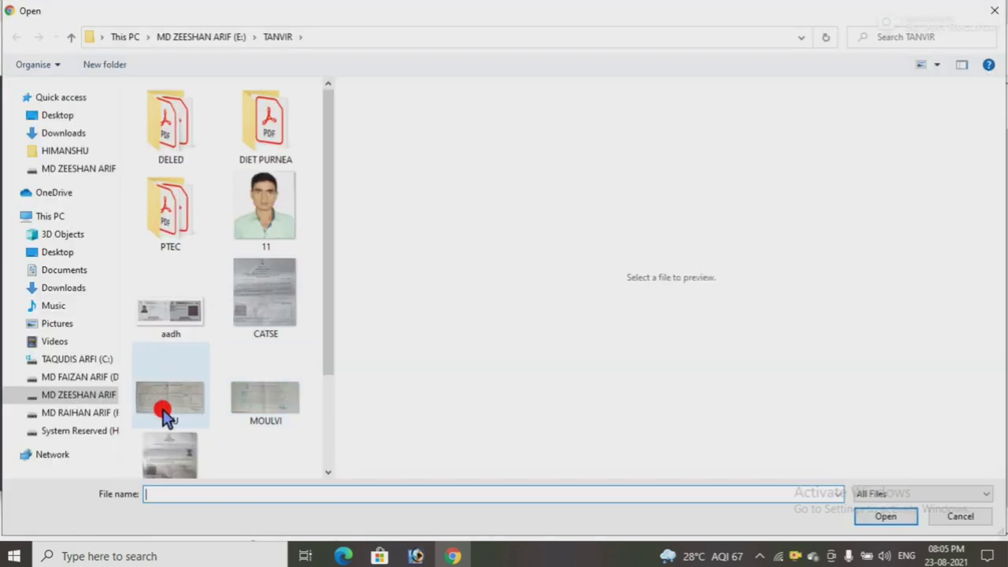
{"action": "left_click", "coordinate": [165, 403]}
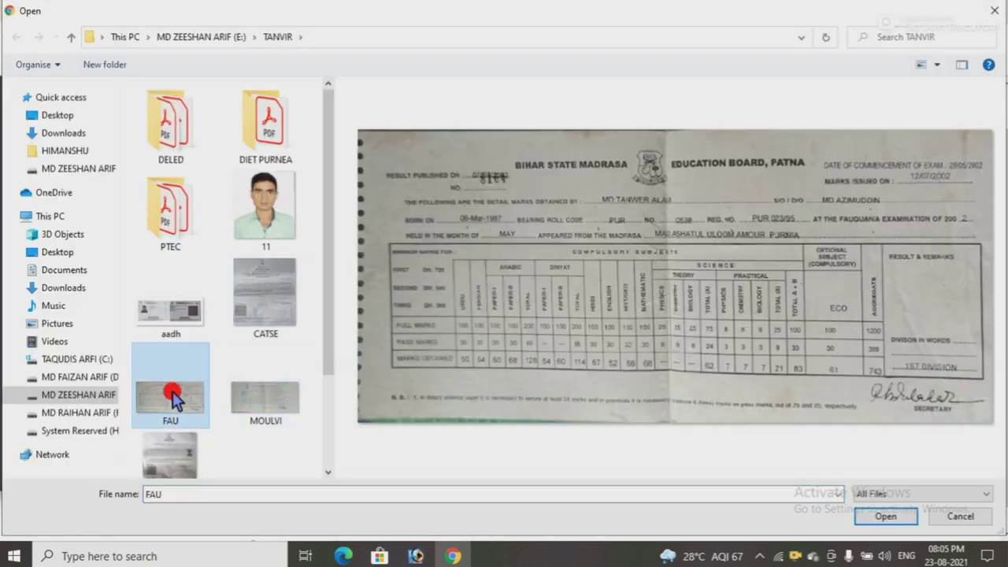
{"action": "double_click", "coordinate": [172, 391]}
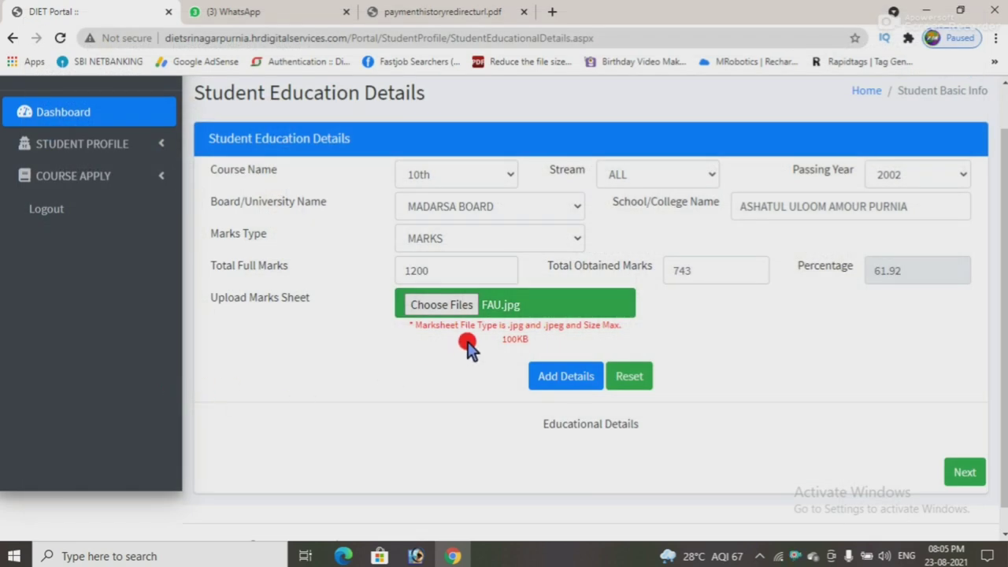
{"action": "scroll", "coordinate": [503, 346], "scroll_direction": "down", "scroll_amount": 1}
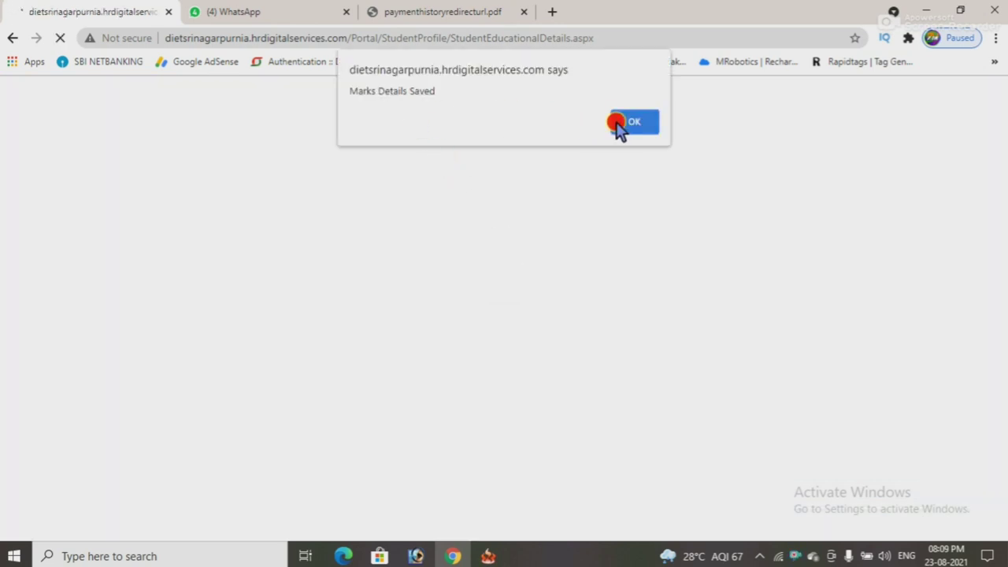
Dismiss the saved alert and start a new record with course Moulavi, passing year 2004.
{"action": "left_click", "coordinate": [619, 121]}
{"action": "scroll", "coordinate": [636, 259], "scroll_direction": "down", "scroll_amount": 2}
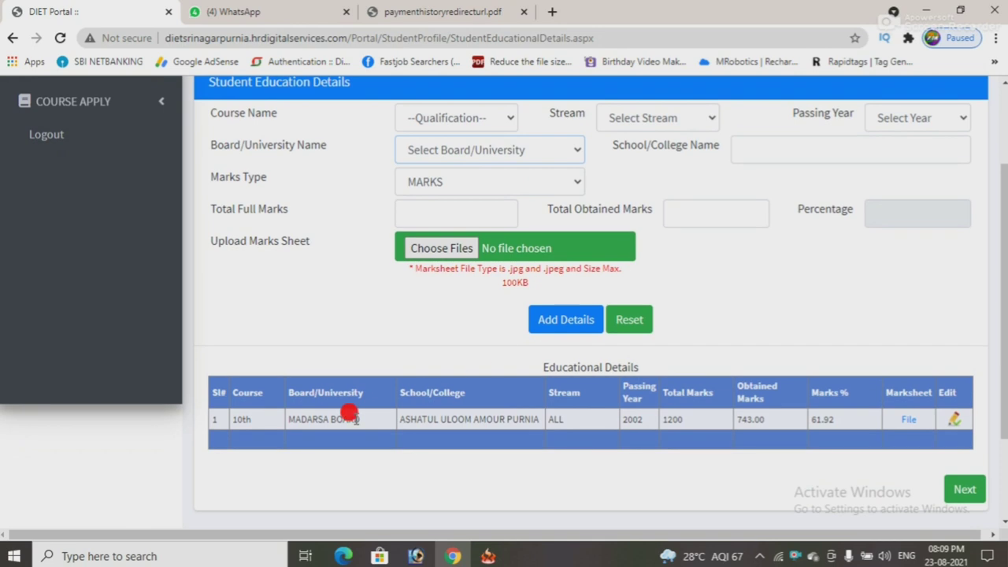
{"action": "left_click", "coordinate": [438, 117]}
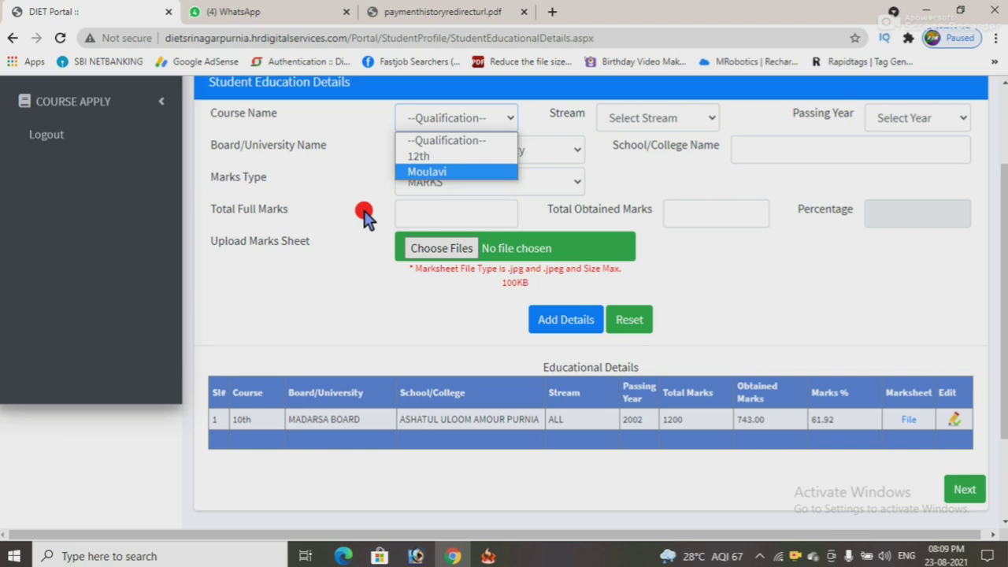
{"action": "left_click", "coordinate": [432, 172]}
{"action": "scroll", "coordinate": [385, 197], "scroll_direction": "down", "scroll_amount": 1}
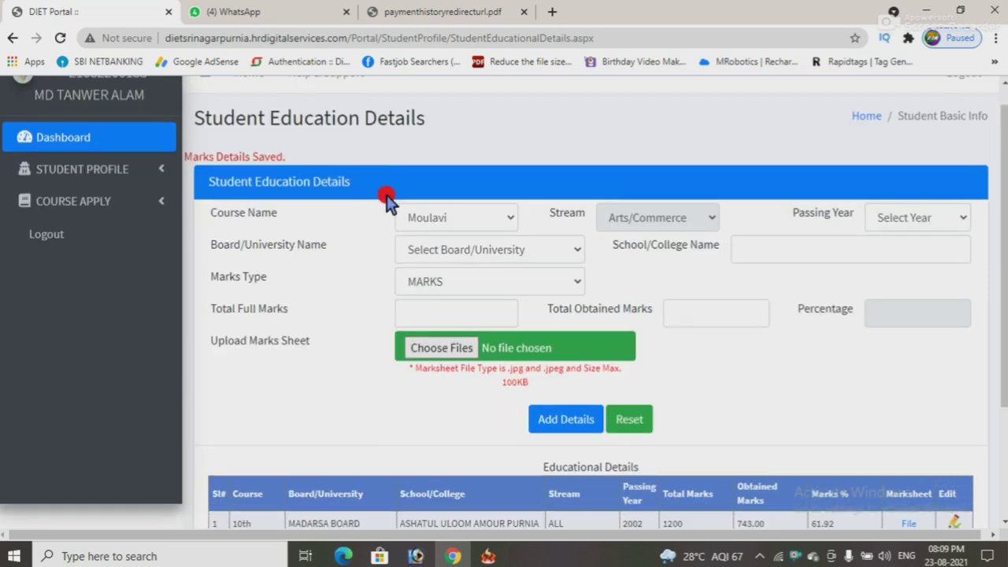
{"action": "left_click", "coordinate": [919, 218]}
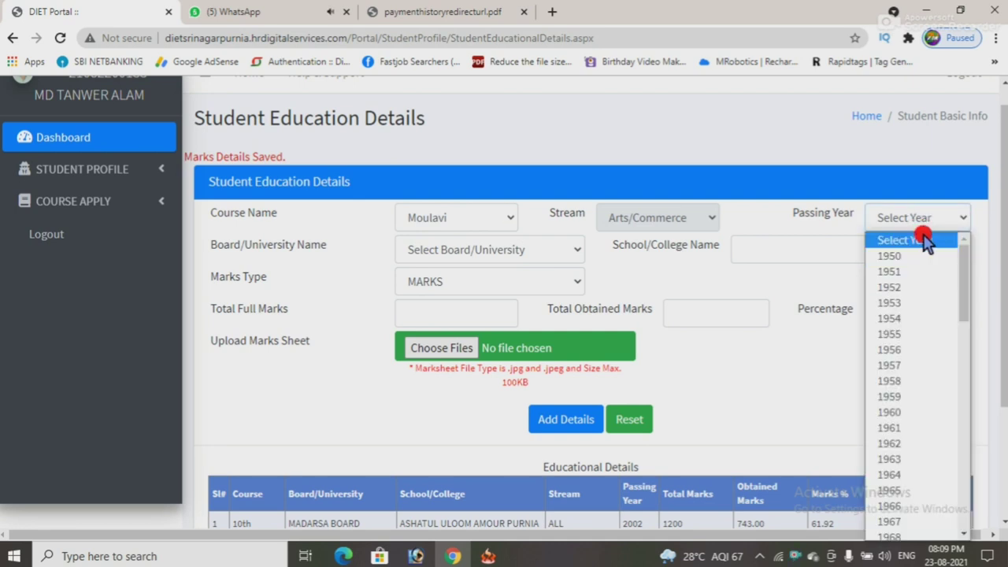
{"action": "scroll", "coordinate": [923, 239], "scroll_direction": "down", "scroll_amount": 10}
{"action": "left_click", "coordinate": [902, 405]}
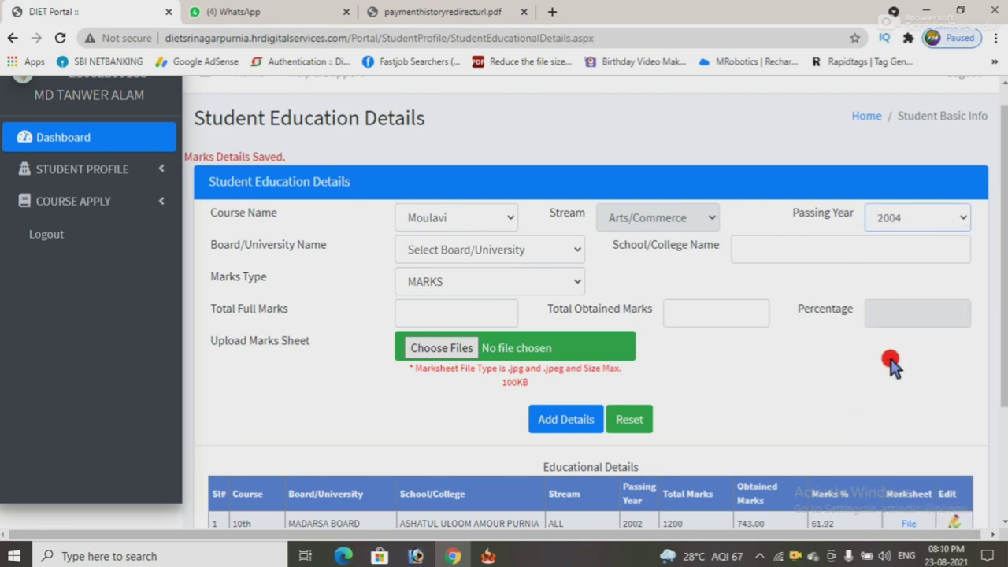
Set the board to MADARSA BOARD, fill in the school name, and enter 1200 full and 803 obtained marks.
{"action": "left_click", "coordinate": [446, 252]}
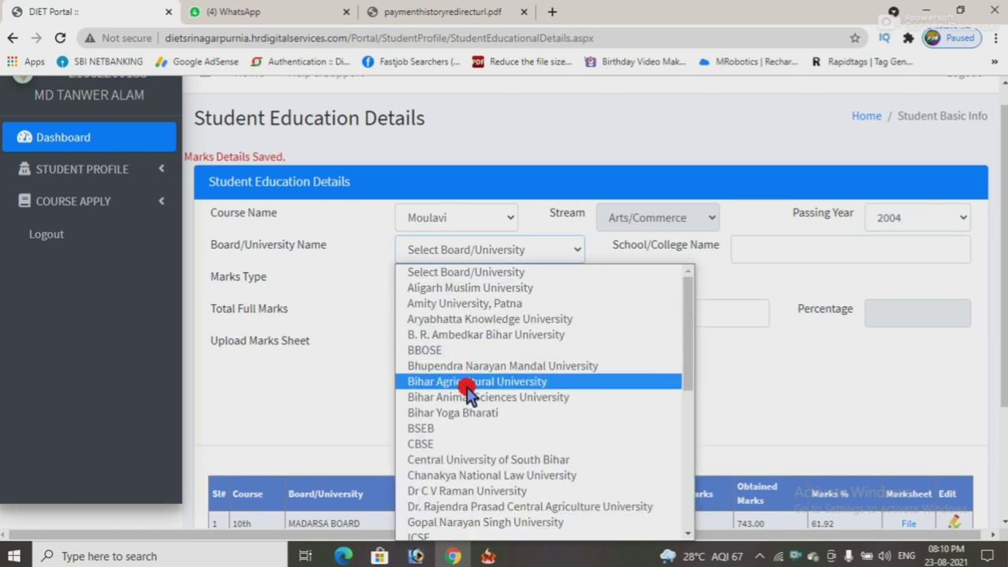
{"action": "scroll", "coordinate": [470, 404], "scroll_direction": "down", "scroll_amount": 6}
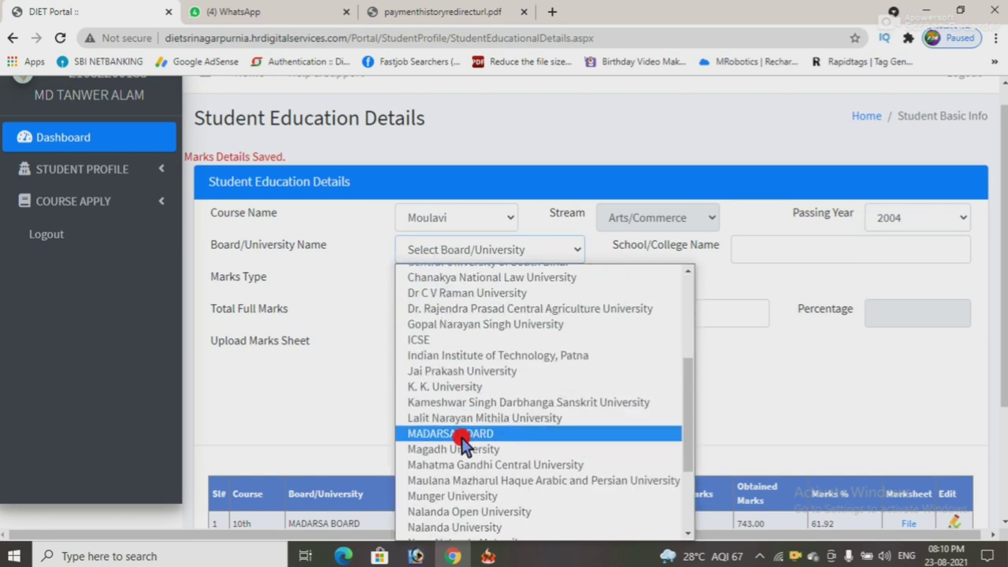
{"action": "left_click", "coordinate": [452, 434]}
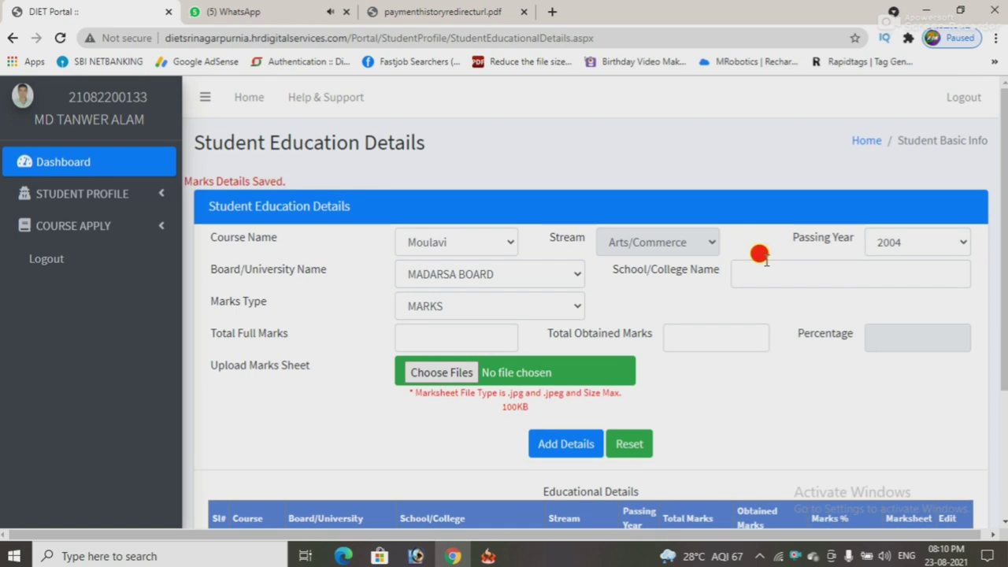
{"action": "left_click", "coordinate": [761, 270]}
{"action": "scroll", "coordinate": [773, 292], "scroll_direction": "down", "scroll_amount": 1}
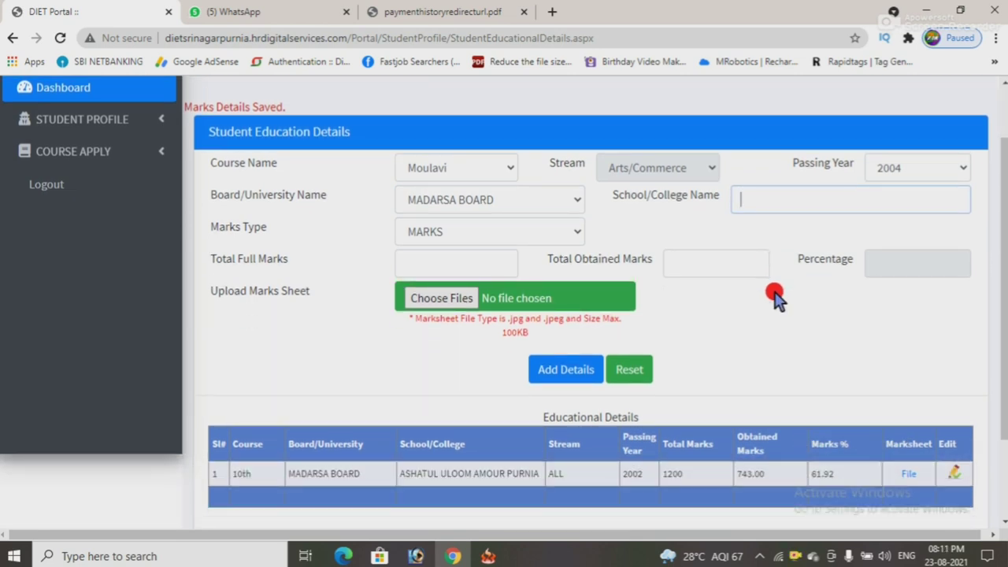
{"action": "type", "text": "ASHATUL ULOOM AMOUR PURNIA"}
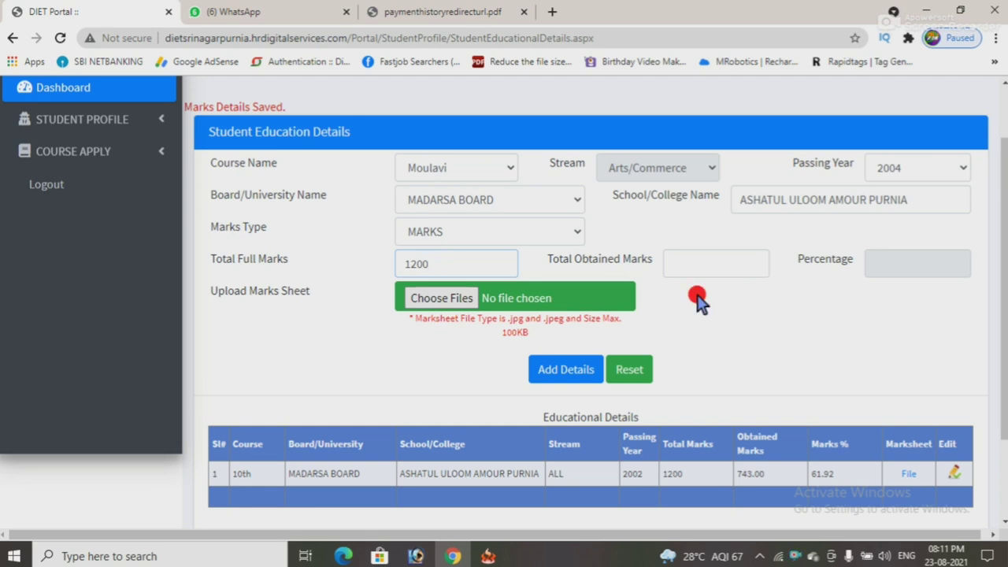
{"action": "left_click", "coordinate": [732, 266]}
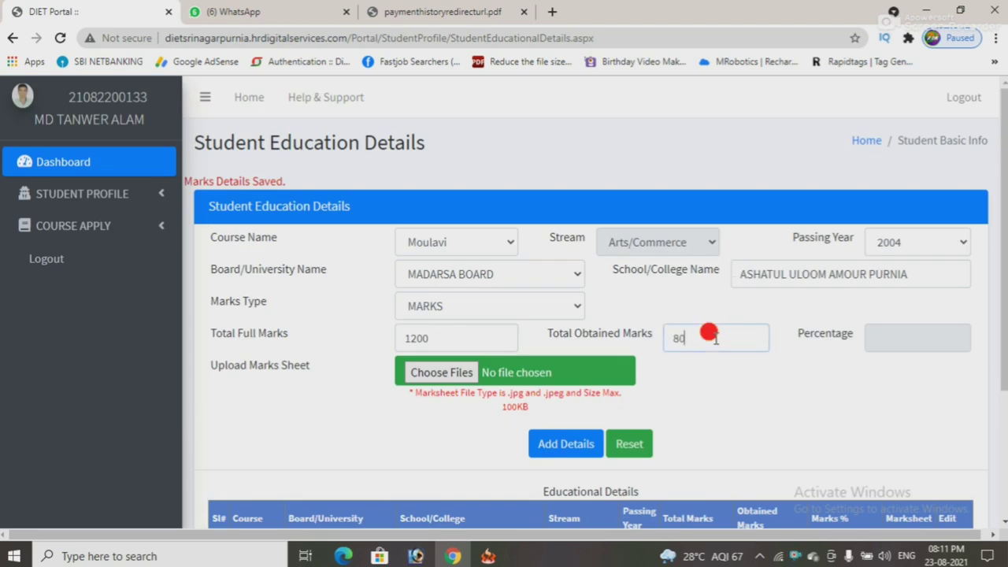
{"action": "left_click", "coordinate": [745, 403]}
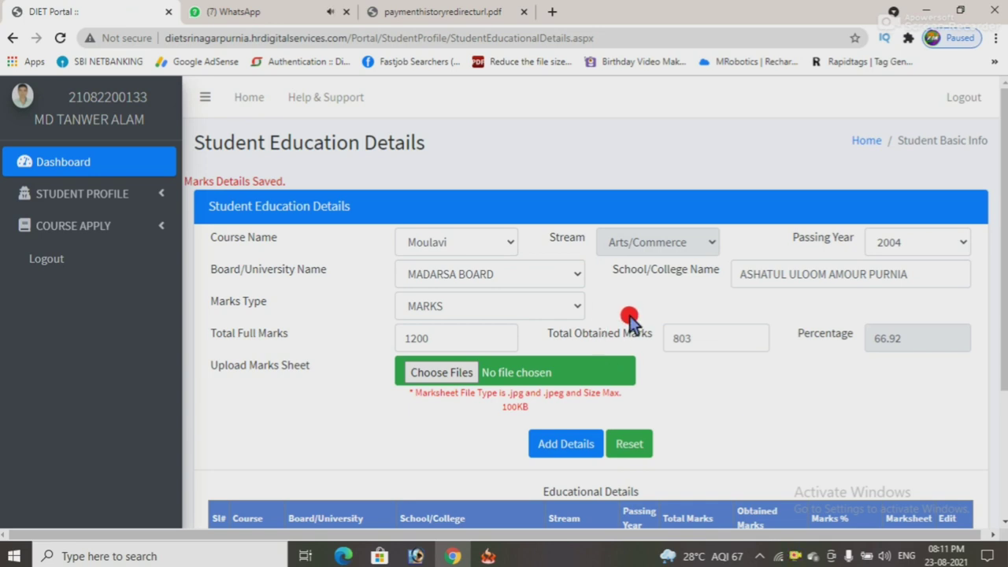
Attach MOULVI.jpg as the marksheet and save the Moulavi record.
{"action": "left_click", "coordinate": [461, 381]}
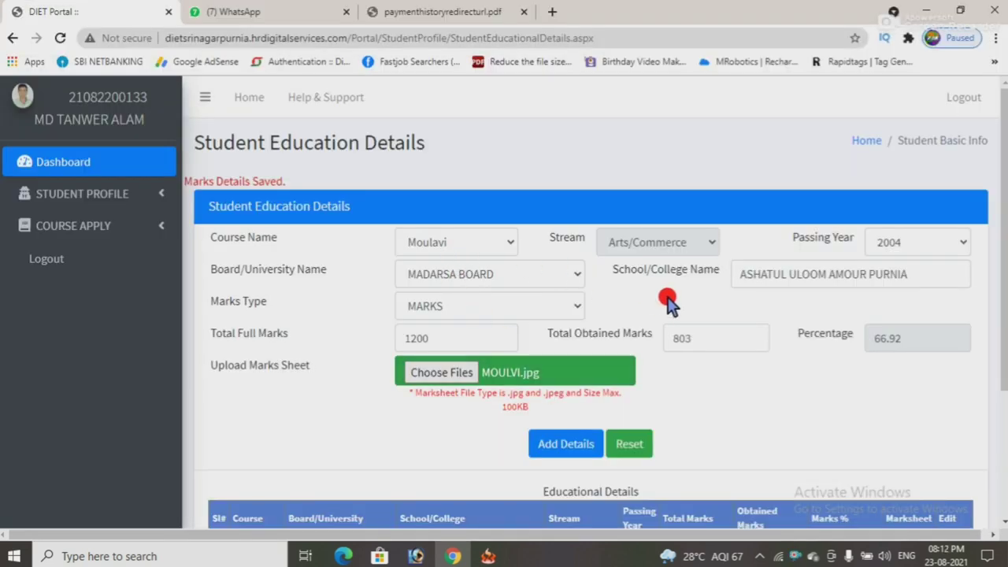
{"action": "scroll", "coordinate": [646, 315], "scroll_direction": "down", "scroll_amount": 1}
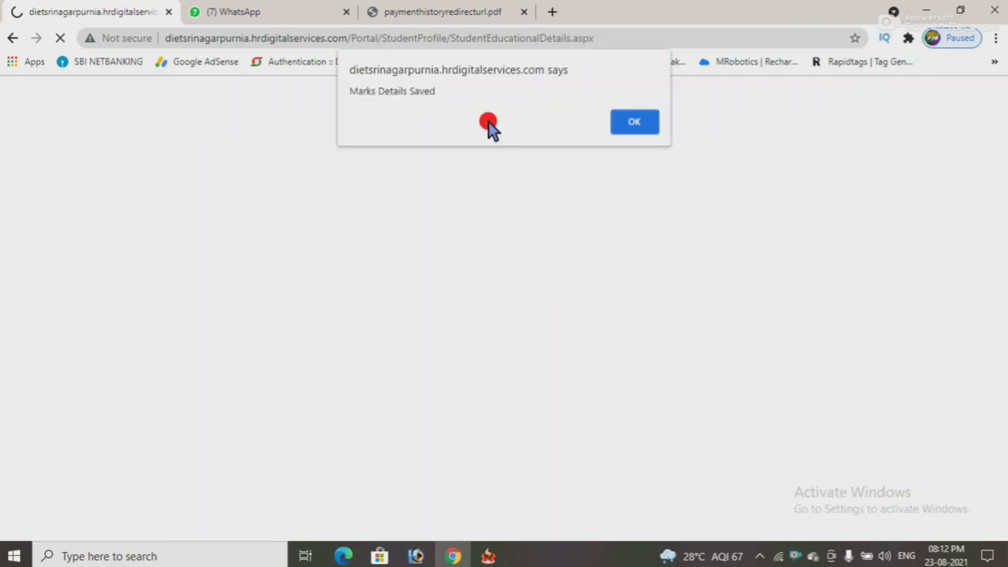
{"action": "left_click", "coordinate": [633, 119]}
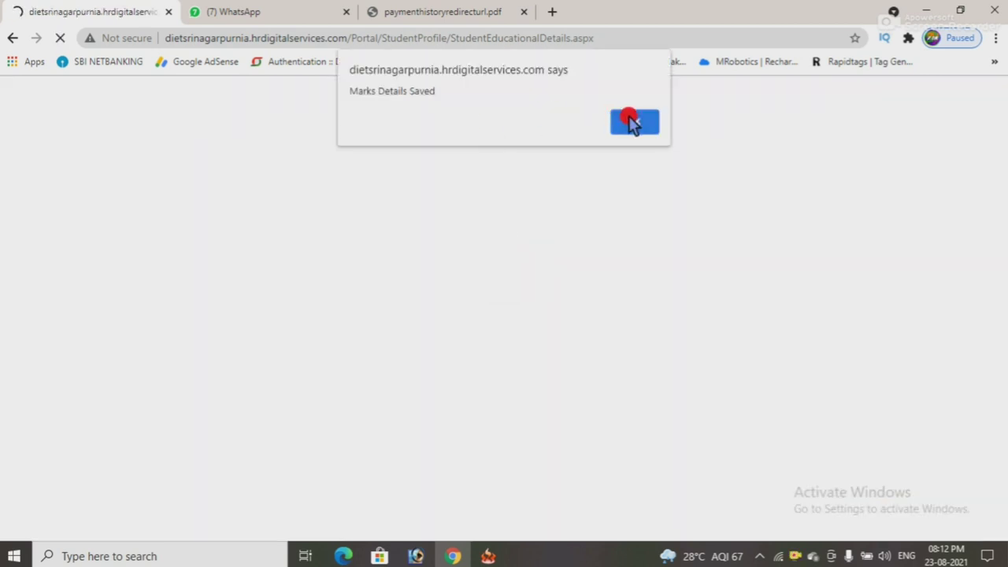
Scroll past the Educational Details table and continue to the Upload Documents page.
{"action": "scroll", "coordinate": [551, 283], "scroll_direction": "down", "scroll_amount": 2}
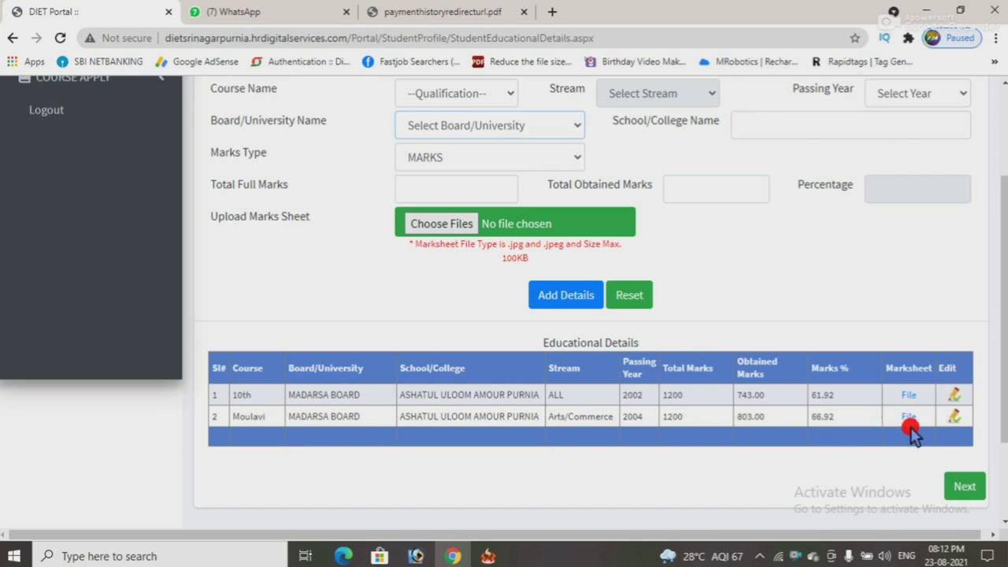
{"action": "left_click", "coordinate": [963, 485]}
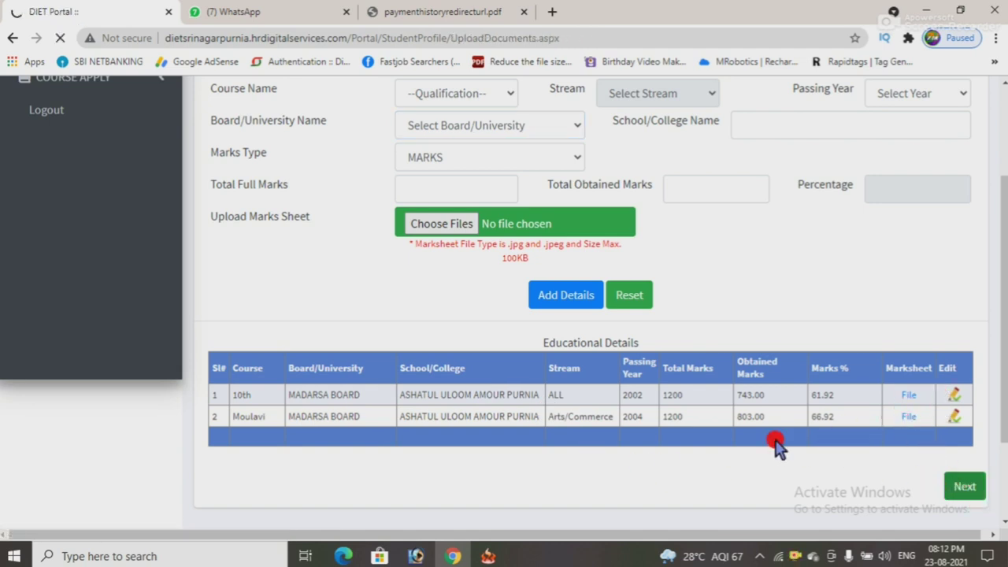
{"action": "scroll", "coordinate": [416, 313], "scroll_direction": "down", "scroll_amount": 1}
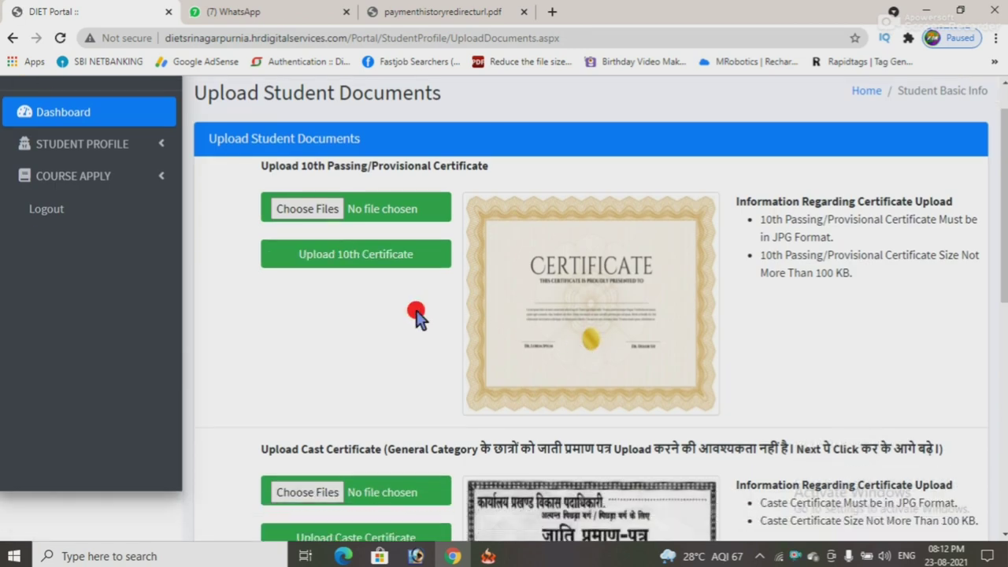
{"action": "scroll", "coordinate": [416, 315], "scroll_direction": "down", "scroll_amount": 3}
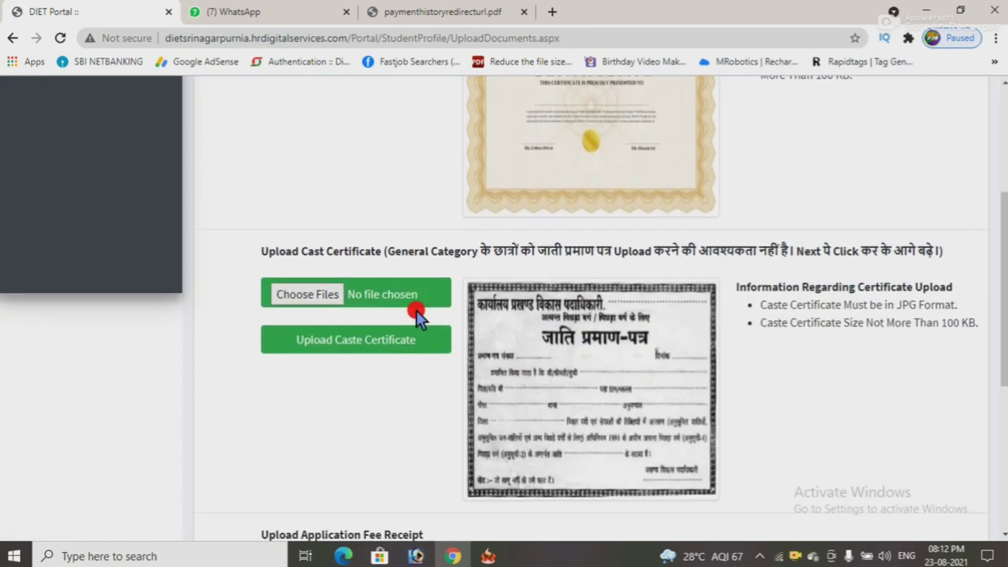
{"action": "scroll", "coordinate": [420, 321], "scroll_direction": "down", "scroll_amount": 2}
{"action": "scroll", "coordinate": [428, 331], "scroll_direction": "up", "scroll_amount": 3}
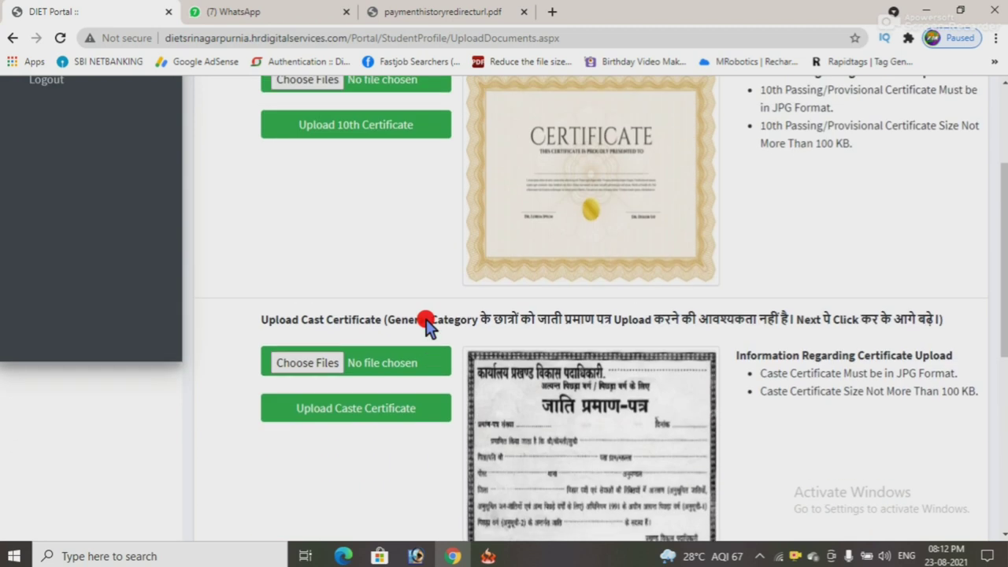
{"action": "scroll", "coordinate": [425, 323], "scroll_direction": "up", "scroll_amount": 2}
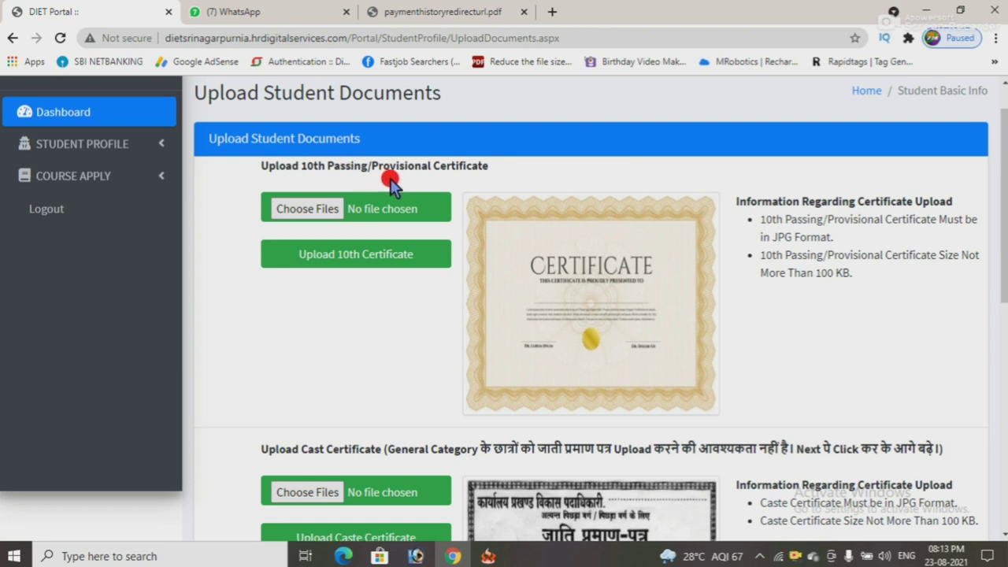
{"action": "scroll", "coordinate": [337, 167], "scroll_direction": "down", "scroll_amount": 2}
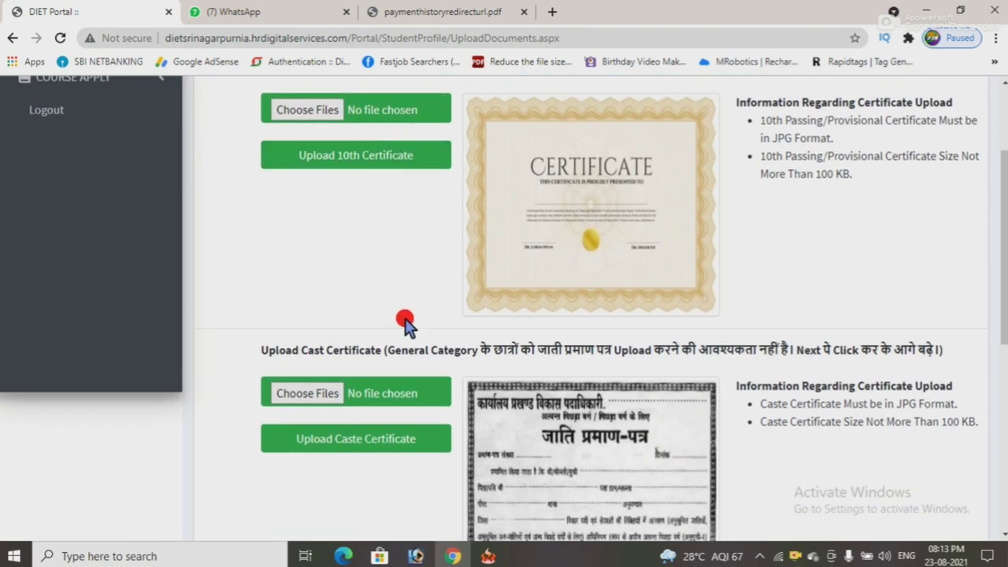
{"action": "scroll", "coordinate": [472, 351], "scroll_direction": "down", "scroll_amount": 1}
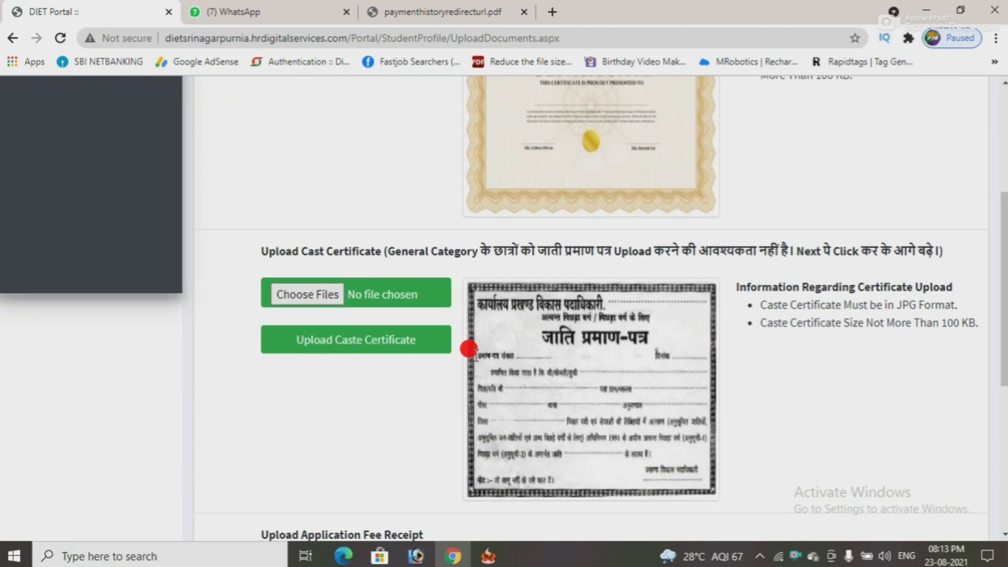
{"action": "scroll", "coordinate": [470, 351], "scroll_direction": "up", "scroll_amount": 3}
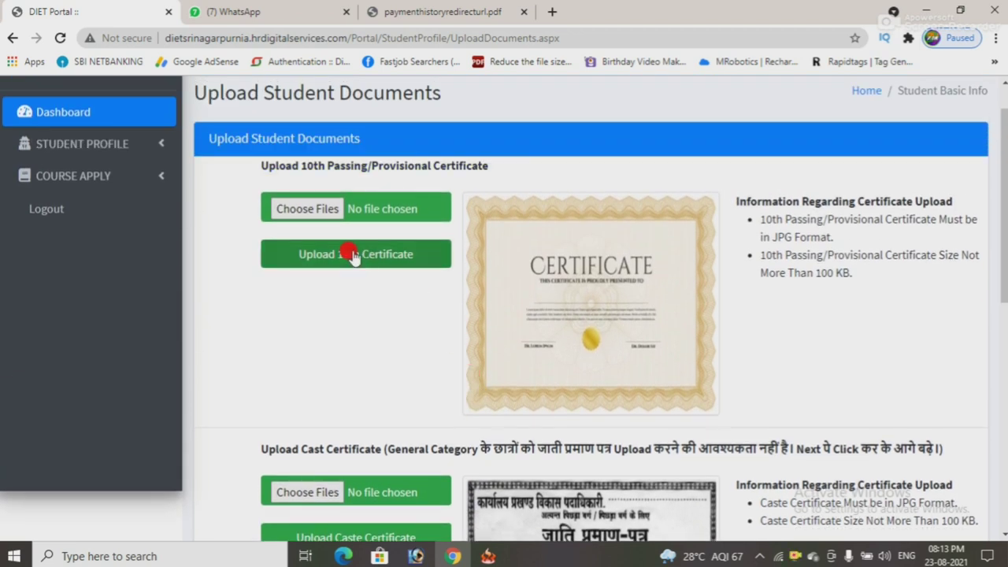
{"action": "scroll", "coordinate": [429, 318], "scroll_direction": "down", "scroll_amount": 2}
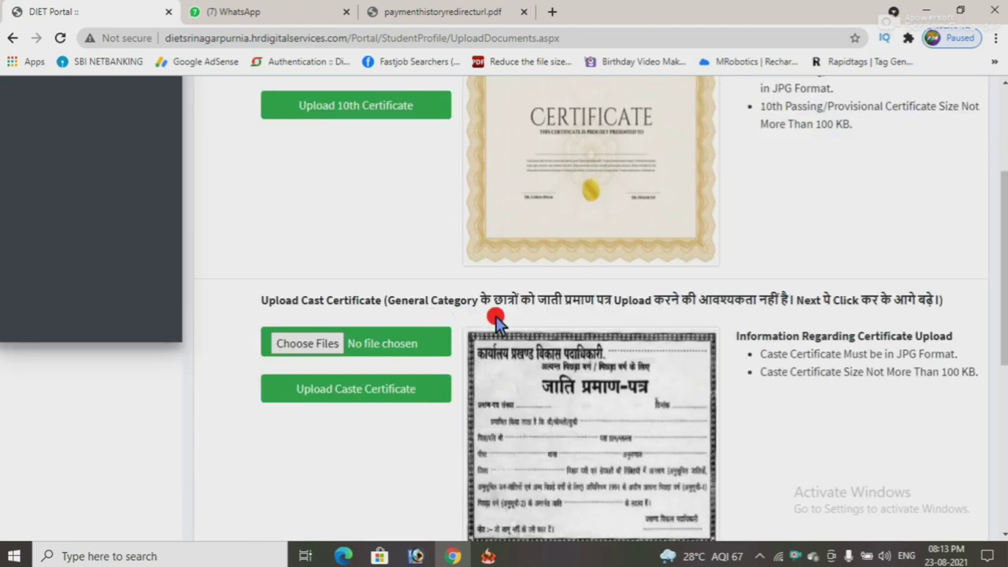
Upload CATSE.jpg from the E: drive document folder as the caste certificate and acknowledge the upload message.
{"action": "left_click", "coordinate": [313, 345]}
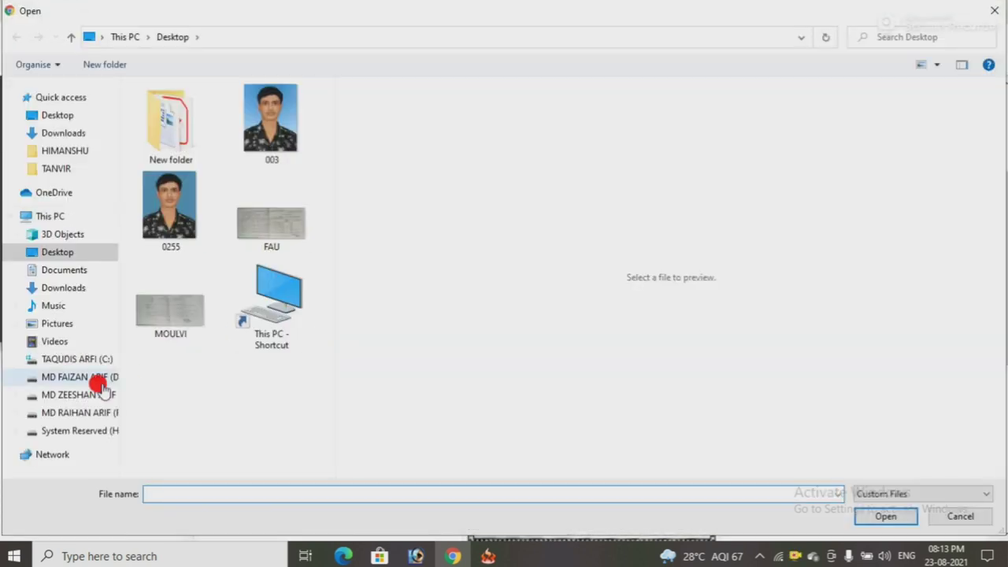
{"action": "left_click", "coordinate": [76, 396]}
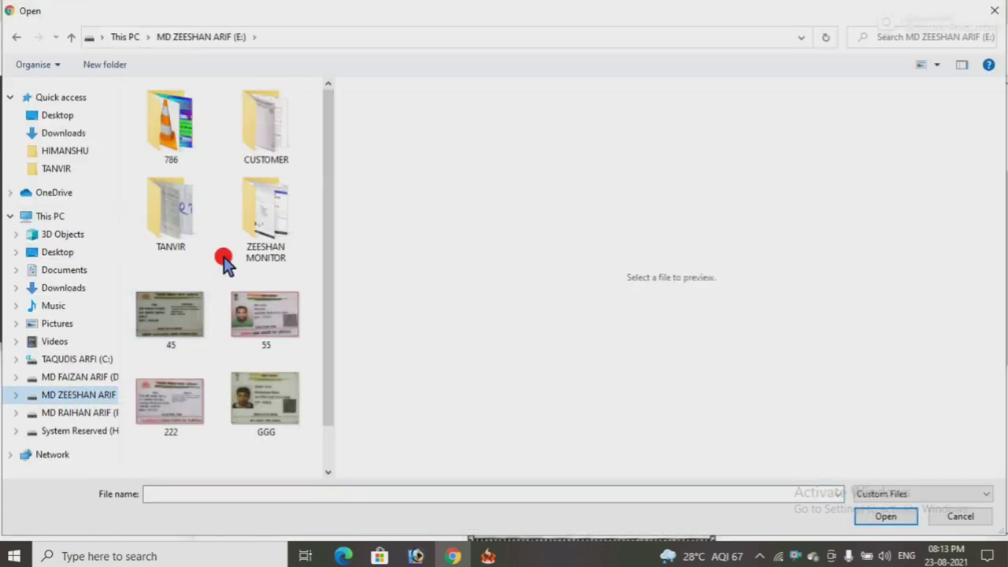
{"action": "double_click", "coordinate": [189, 225]}
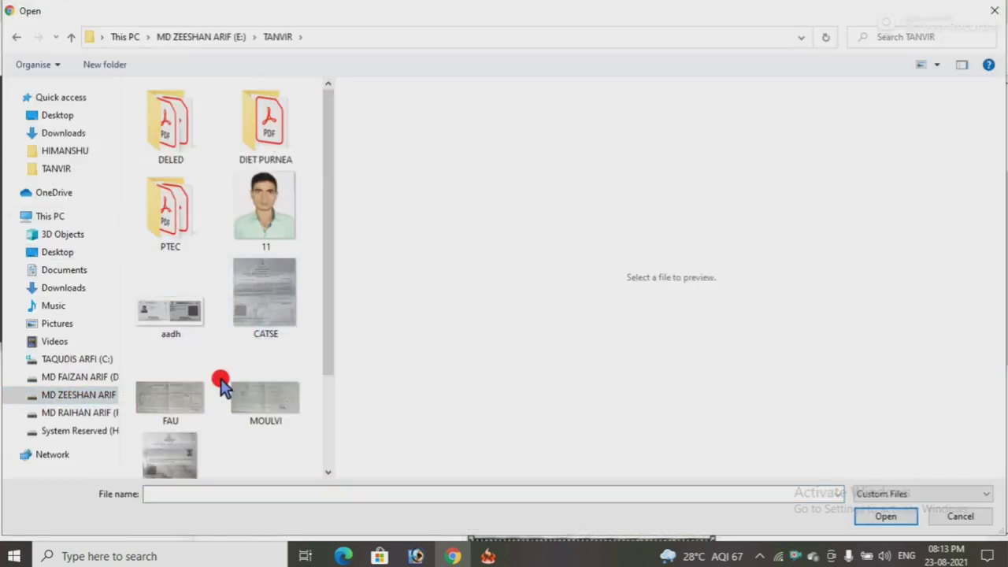
{"action": "left_click", "coordinate": [171, 446]}
{"action": "scroll", "coordinate": [207, 400], "scroll_direction": "down", "scroll_amount": 1}
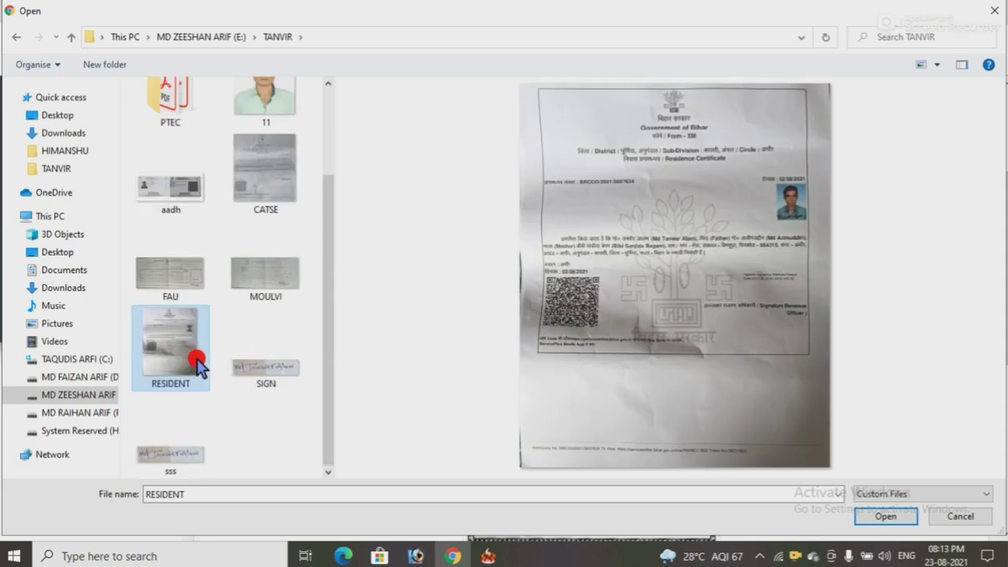
{"action": "left_click", "coordinate": [271, 209]}
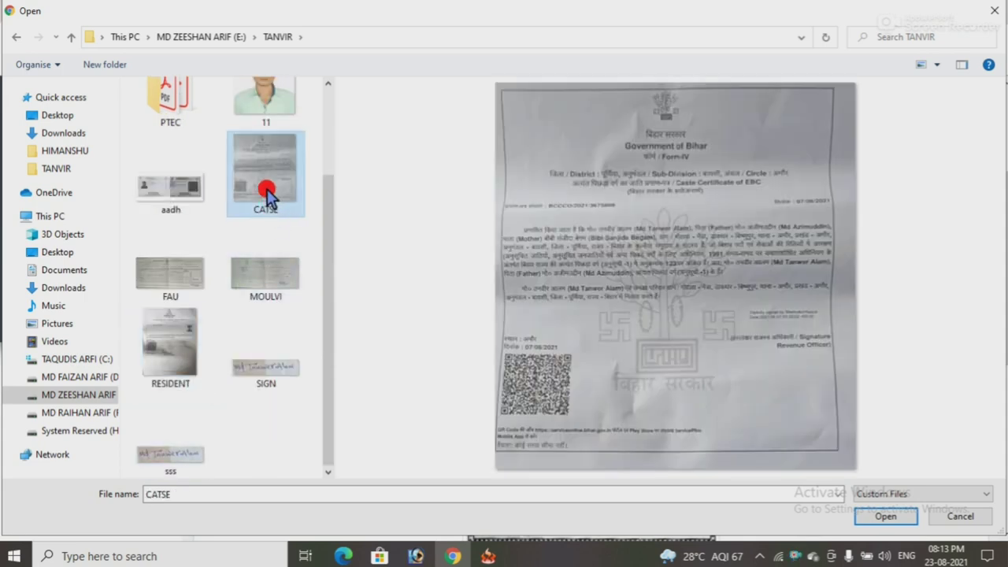
{"action": "double_click", "coordinate": [264, 183]}
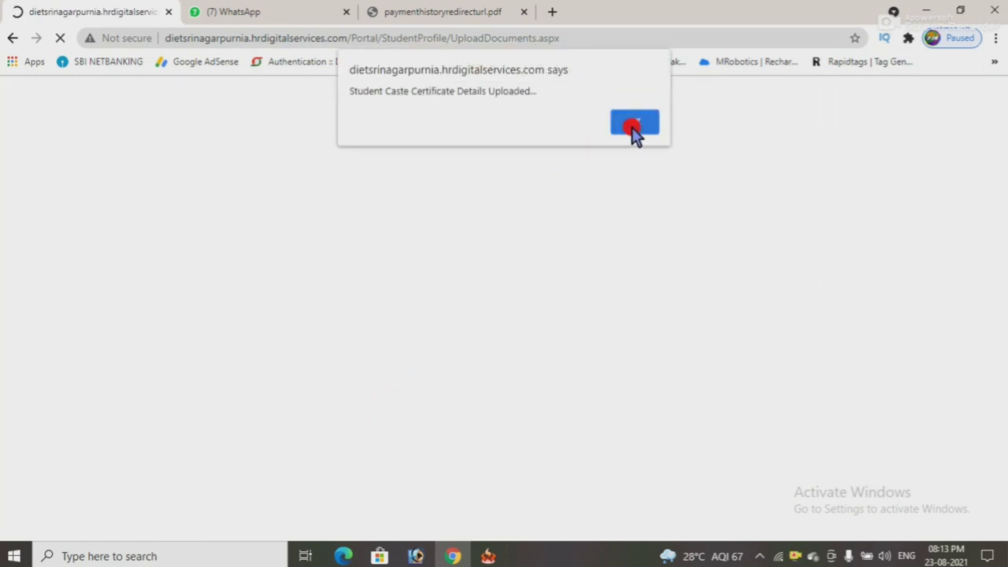
{"action": "left_click", "coordinate": [635, 124]}
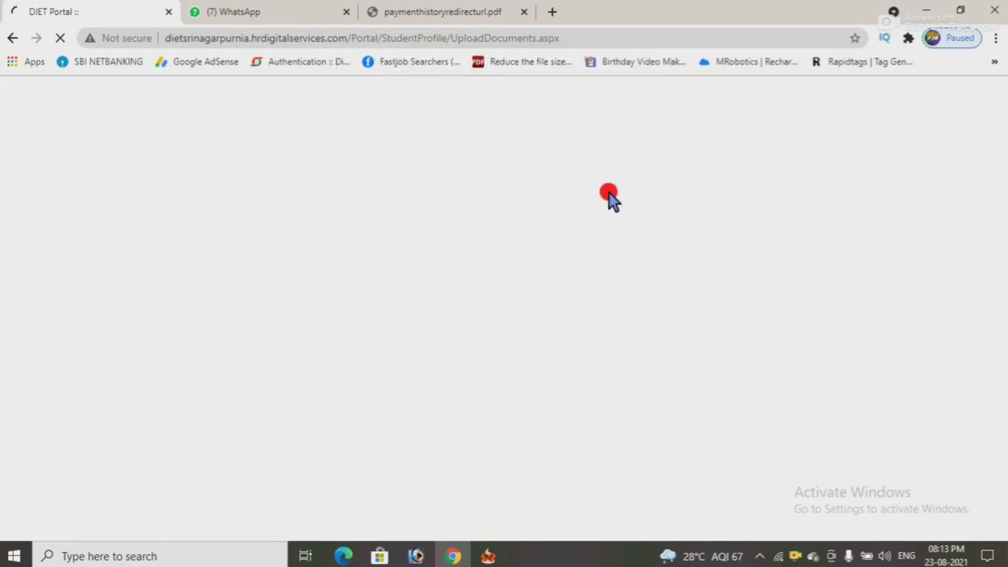
{"action": "scroll", "coordinate": [425, 315], "scroll_direction": "down", "scroll_amount": 4}
{"action": "scroll", "coordinate": [393, 315], "scroll_direction": "down", "scroll_amount": 1}
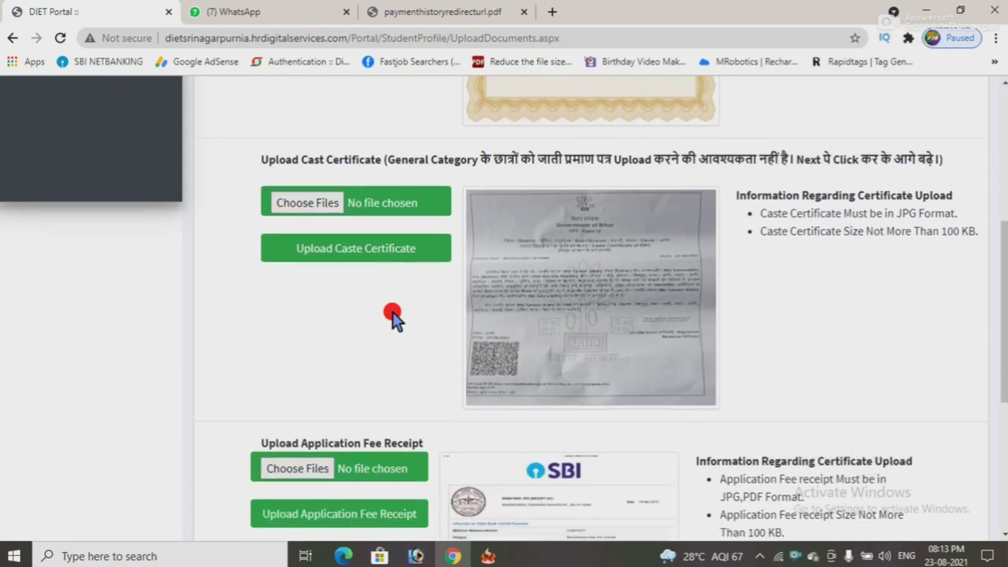
{"action": "scroll", "coordinate": [391, 315], "scroll_direction": "down", "scroll_amount": 2}
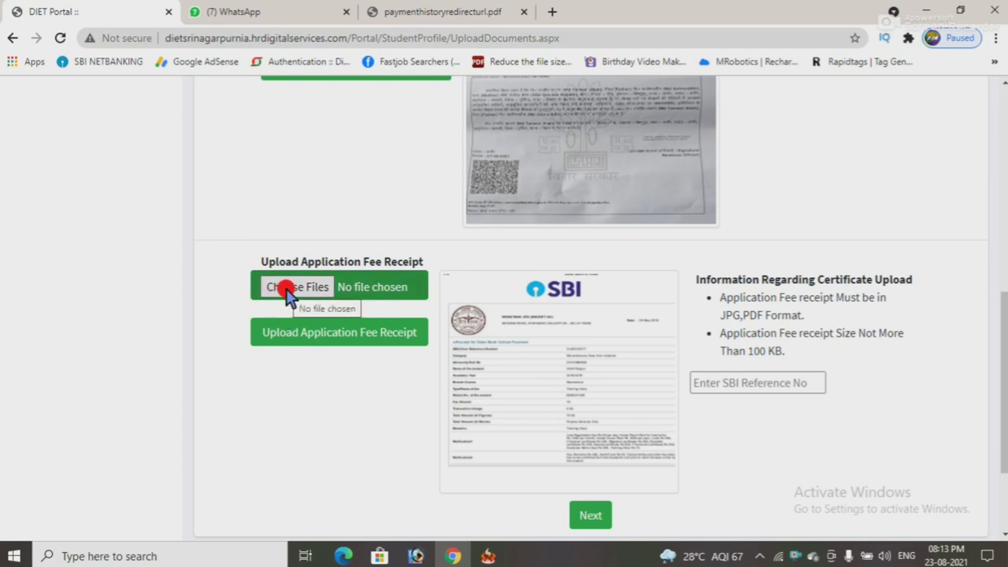
Try attaching the payment history PDF from the DIET PURNEA folder; dismiss the missing SBI reference warning.
{"action": "left_click", "coordinate": [288, 289]}
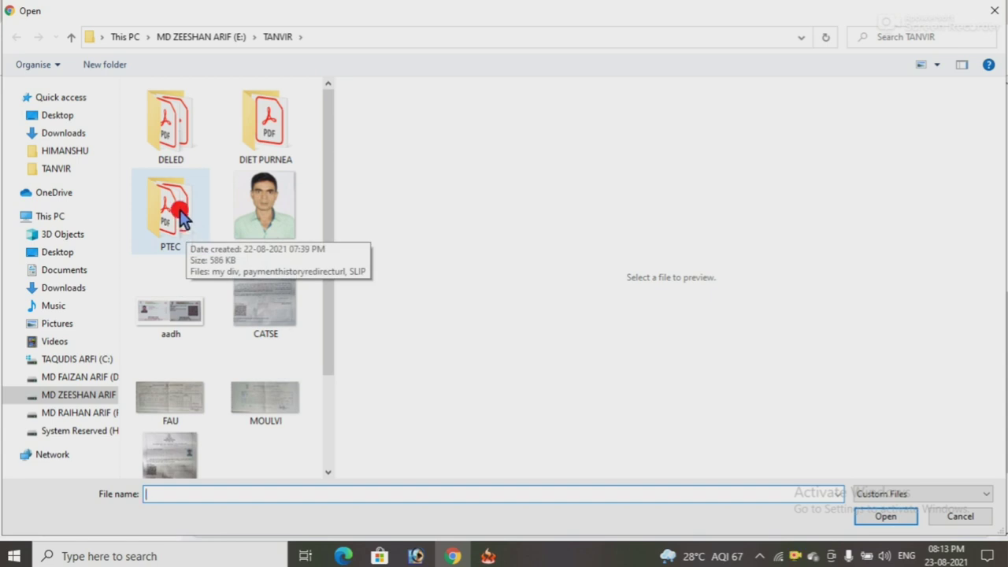
{"action": "left_click", "coordinate": [268, 150]}
{"action": "double_click", "coordinate": [268, 150]}
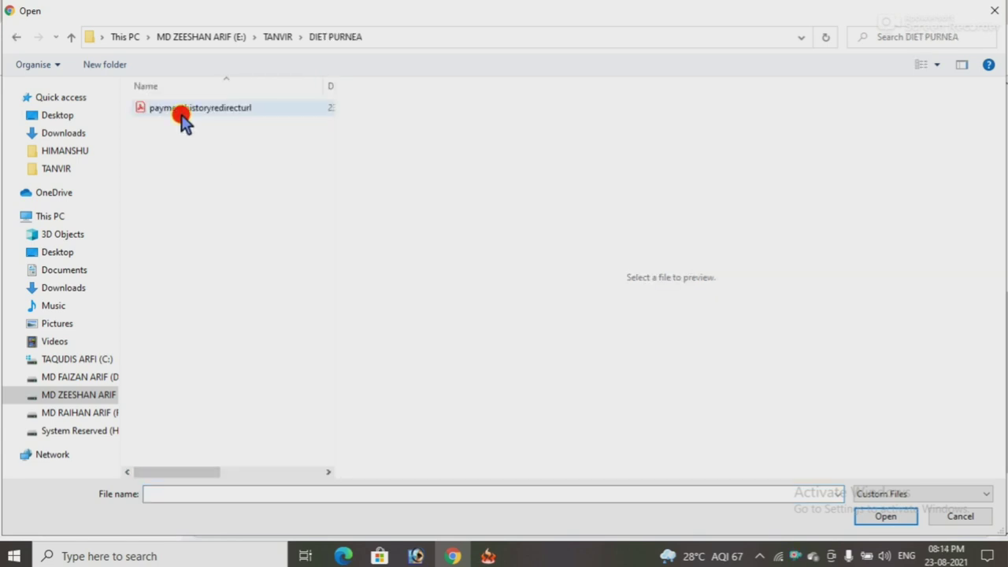
{"action": "double_click", "coordinate": [184, 108]}
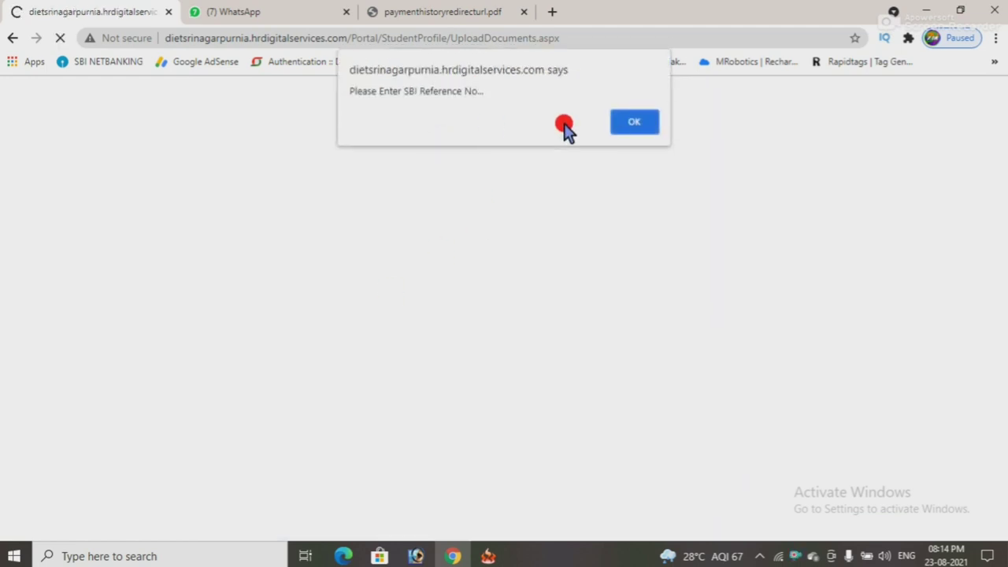
{"action": "left_click", "coordinate": [625, 122]}
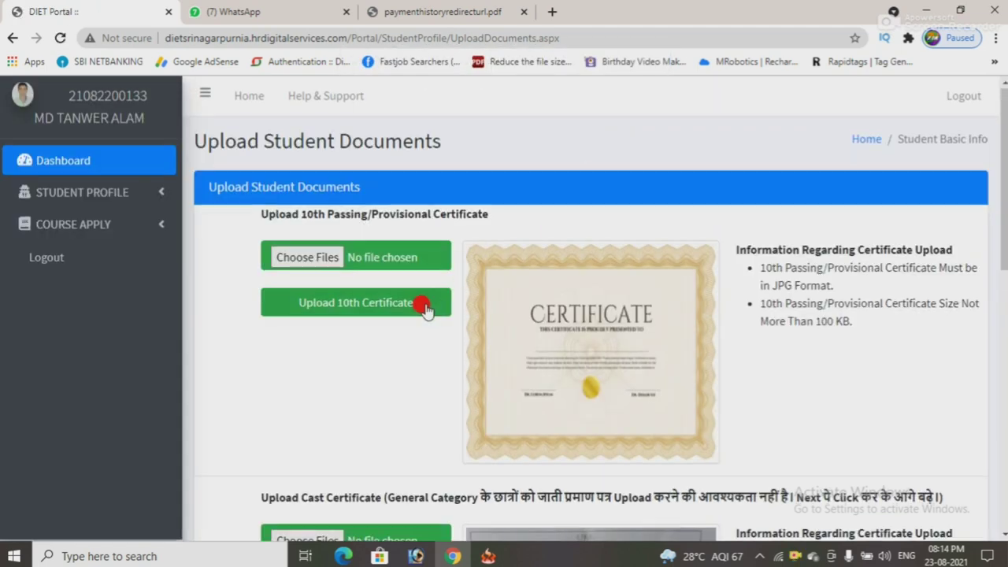
{"action": "scroll", "coordinate": [424, 309], "scroll_direction": "down", "scroll_amount": 6}
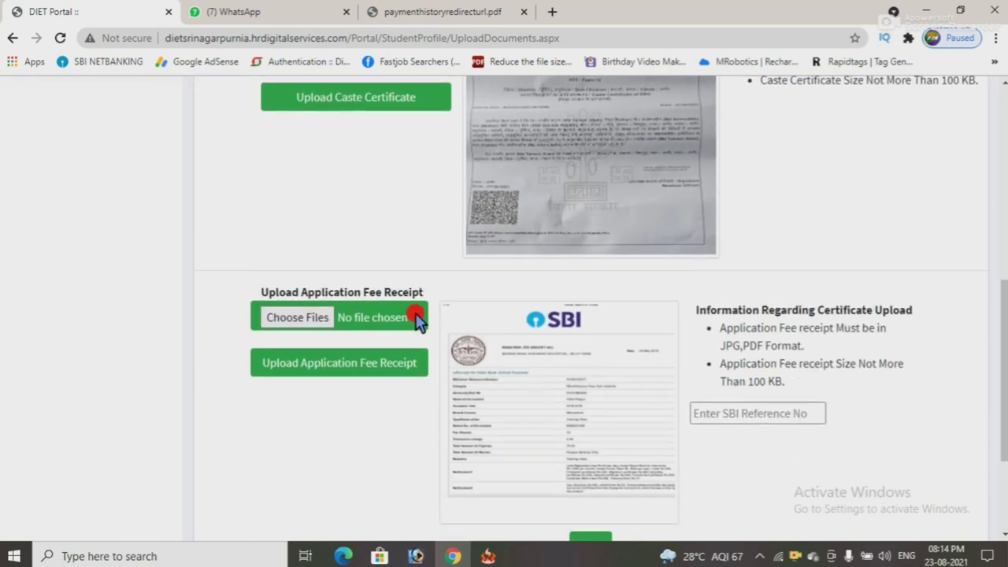
{"action": "scroll", "coordinate": [415, 313], "scroll_direction": "up", "scroll_amount": 1}
Fill in the SBI reference number and upload the payment history PDF as the application fee receipt.
{"action": "left_click", "coordinate": [768, 431]}
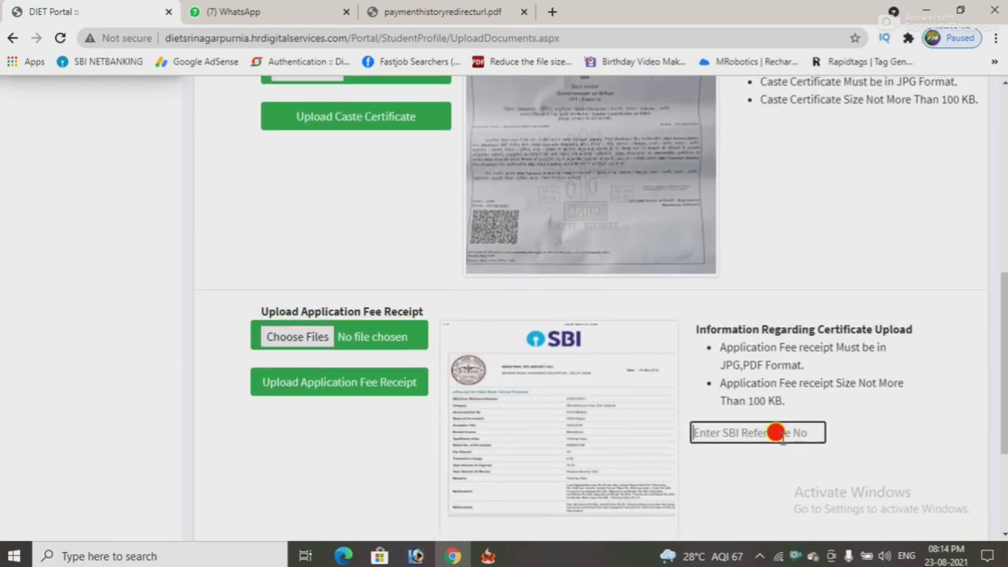
{"action": "scroll", "coordinate": [731, 425], "scroll_direction": "down", "scroll_amount": 2}
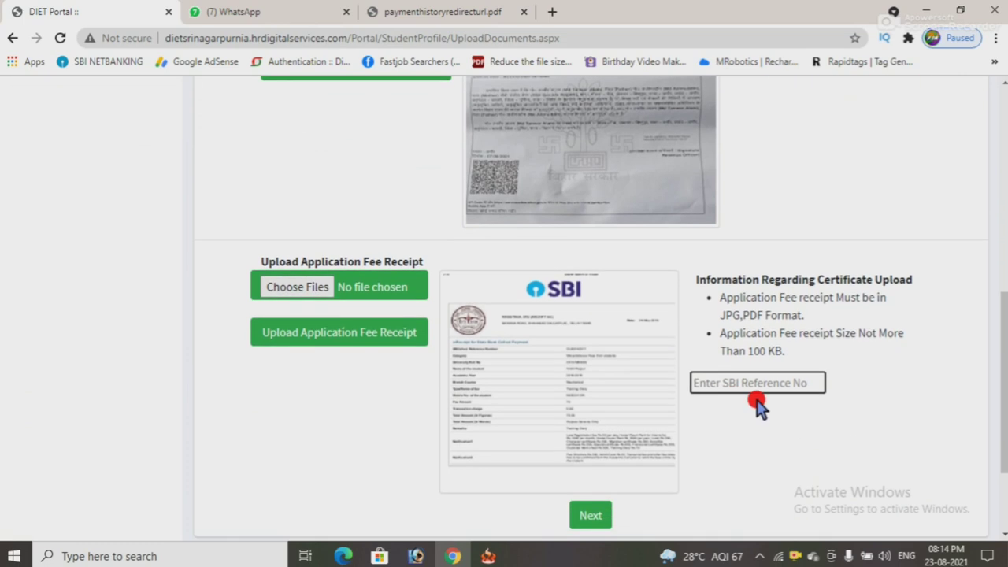
{"action": "scroll", "coordinate": [736, 394], "scroll_direction": "down", "scroll_amount": 1}
{"action": "type", "text": "DUF7870201"}
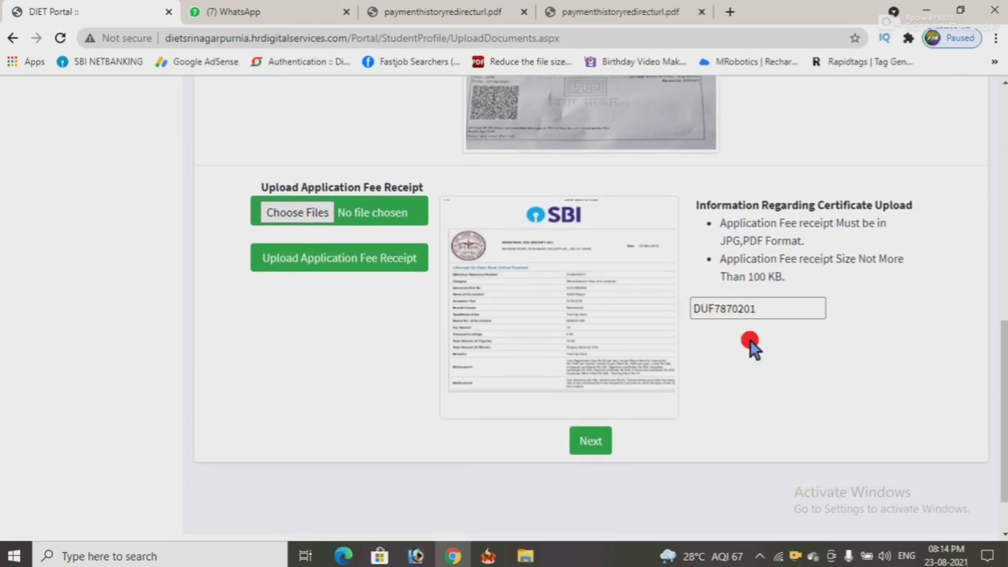
{"action": "left_click", "coordinate": [297, 212]}
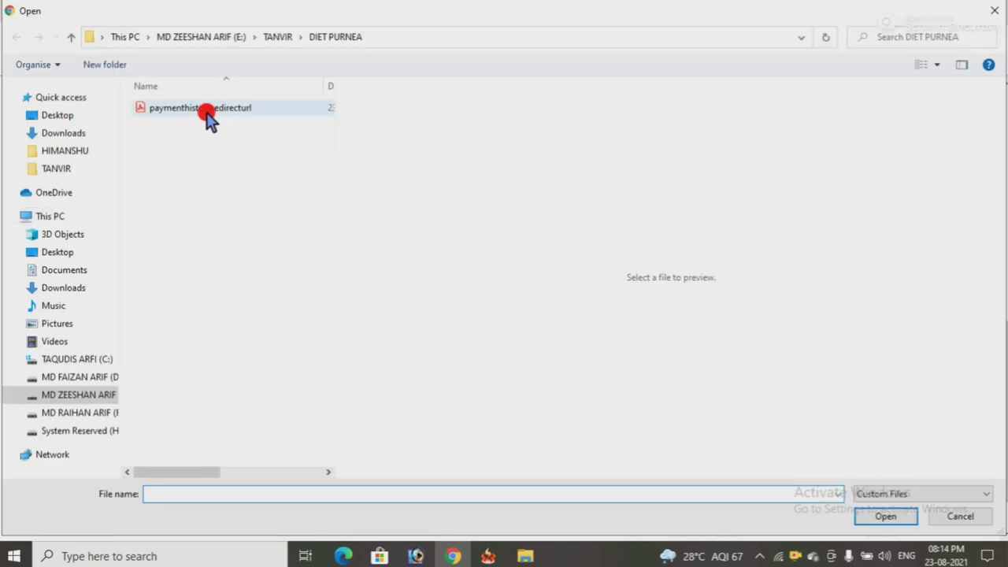
{"action": "left_click", "coordinate": [207, 114]}
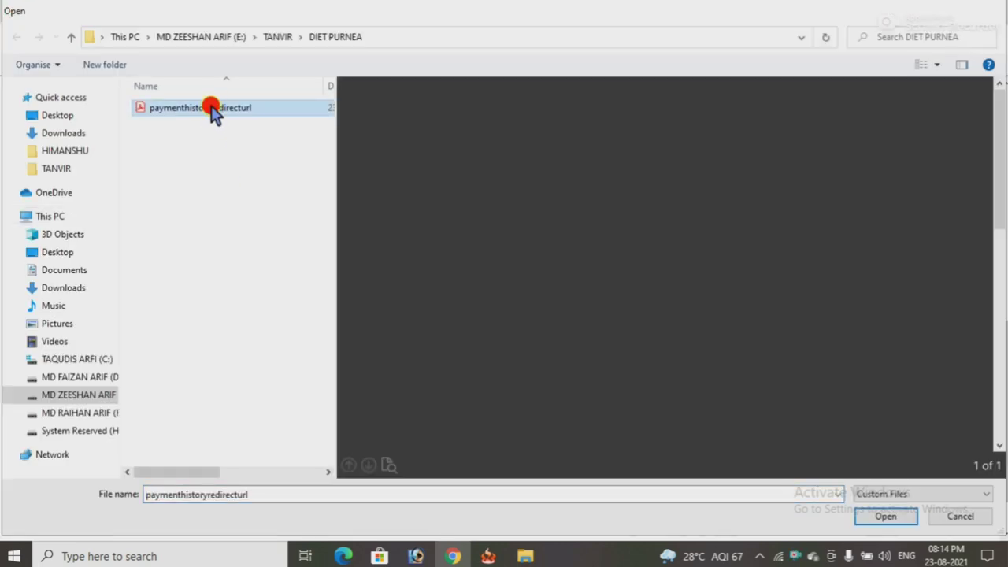
{"action": "double_click", "coordinate": [212, 114]}
{"action": "left_click", "coordinate": [345, 258]}
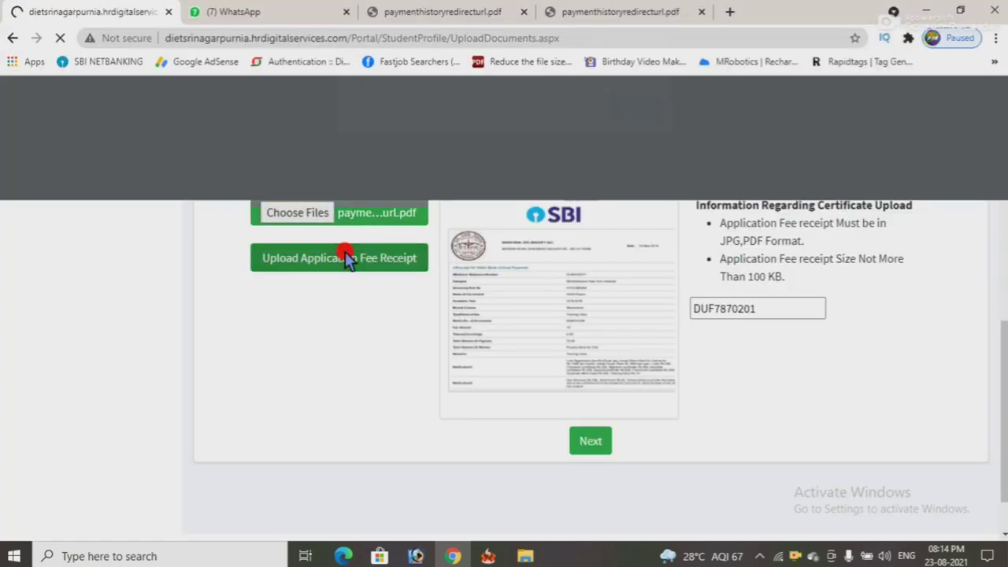
{"action": "left_click", "coordinate": [630, 124]}
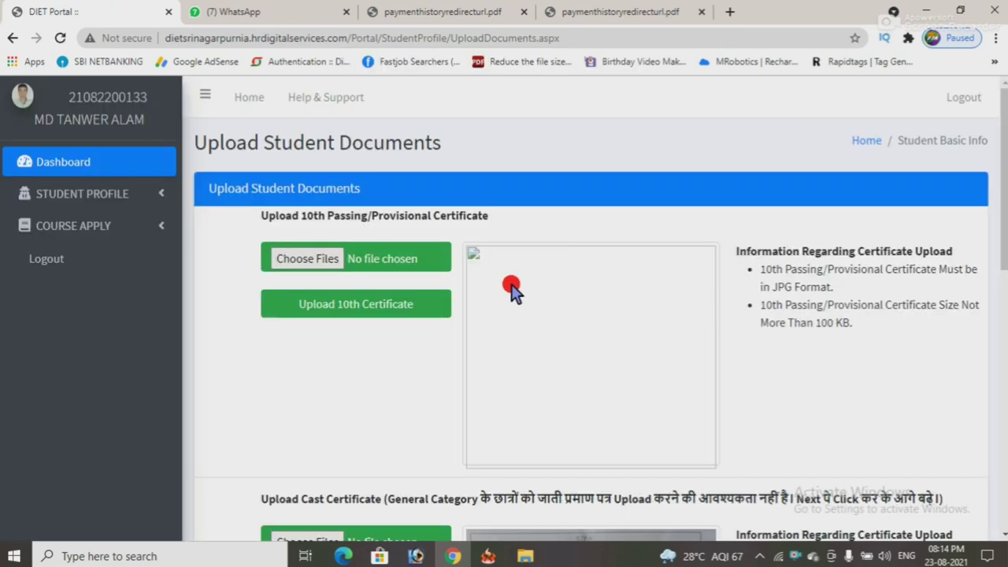
Scroll back up to the 10th Passing/Provisional Certificate upload section.
{"action": "scroll", "coordinate": [419, 340], "scroll_direction": "down", "scroll_amount": 2}
{"action": "scroll", "coordinate": [480, 331], "scroll_direction": "down", "scroll_amount": 5}
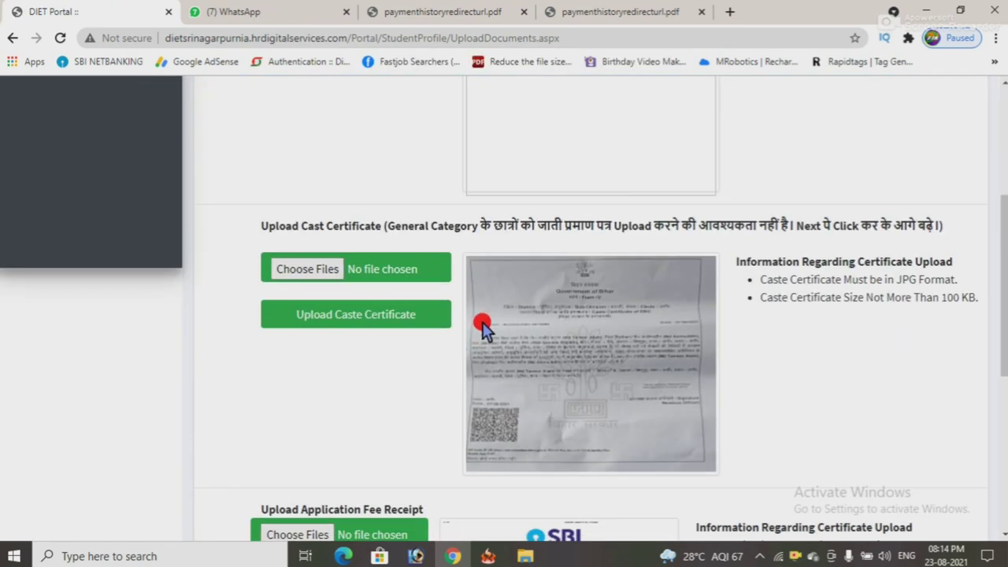
{"action": "scroll", "coordinate": [482, 378], "scroll_direction": "down", "scroll_amount": 2}
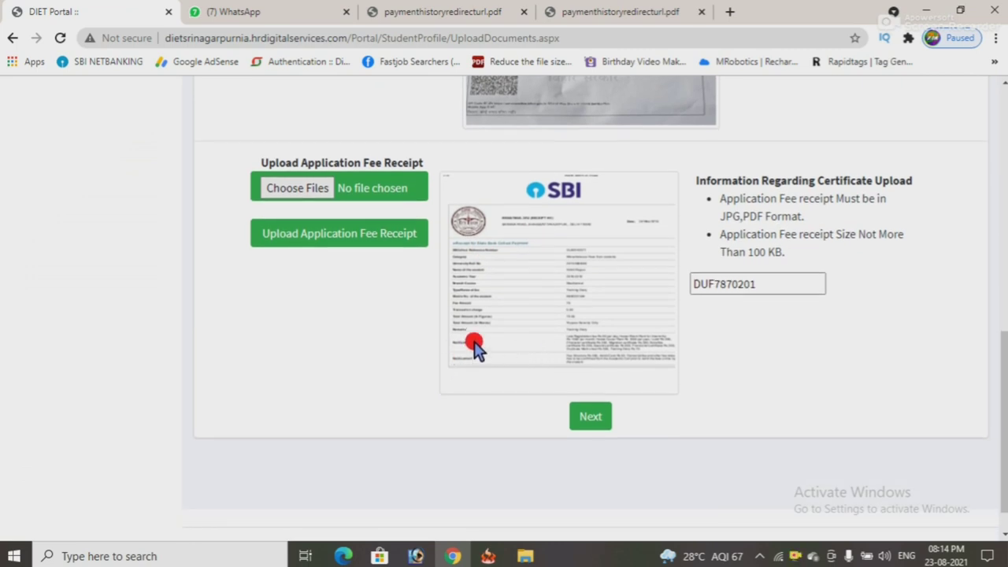
{"action": "scroll", "coordinate": [415, 376], "scroll_direction": "up", "scroll_amount": 1}
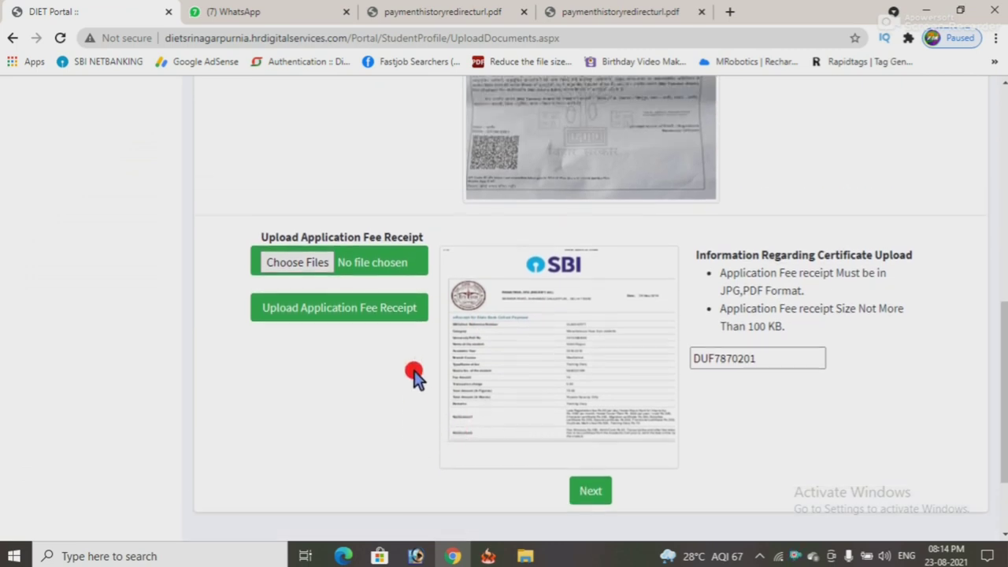
{"action": "scroll", "coordinate": [413, 374], "scroll_direction": "up", "scroll_amount": 6}
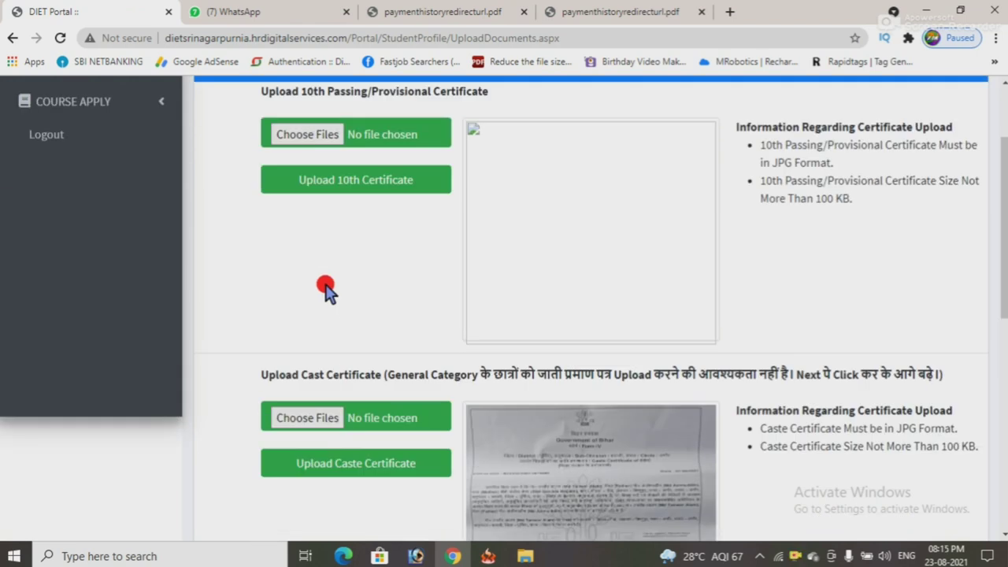
{"action": "scroll", "coordinate": [325, 288], "scroll_direction": "up", "scroll_amount": 2}
Upload CERTI.jpg from the Desktop as the 10th Passing/Provisional Certificate and acknowledge the confirmation.
{"action": "left_click", "coordinate": [310, 233]}
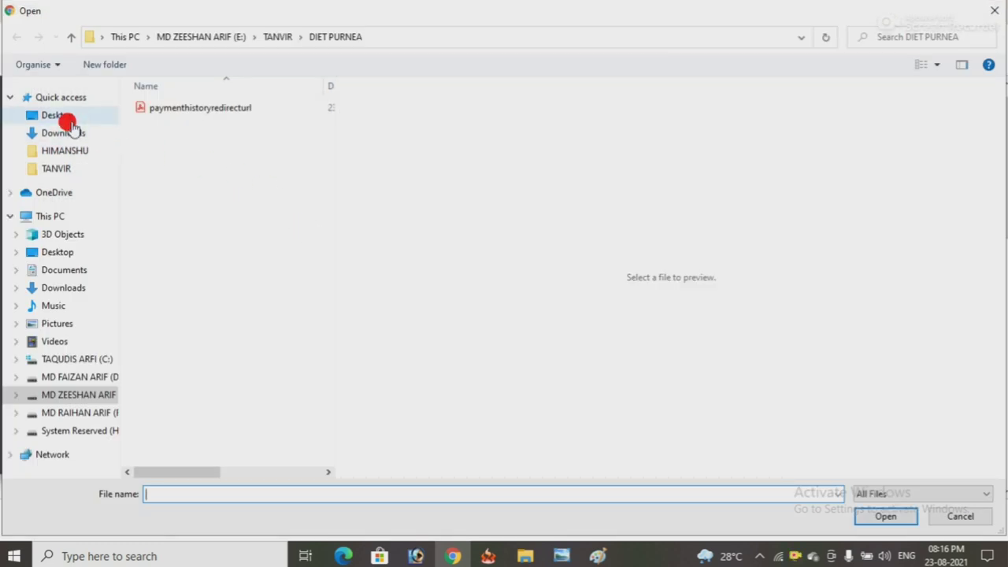
{"action": "left_click", "coordinate": [68, 117]}
{"action": "left_click", "coordinate": [265, 216]}
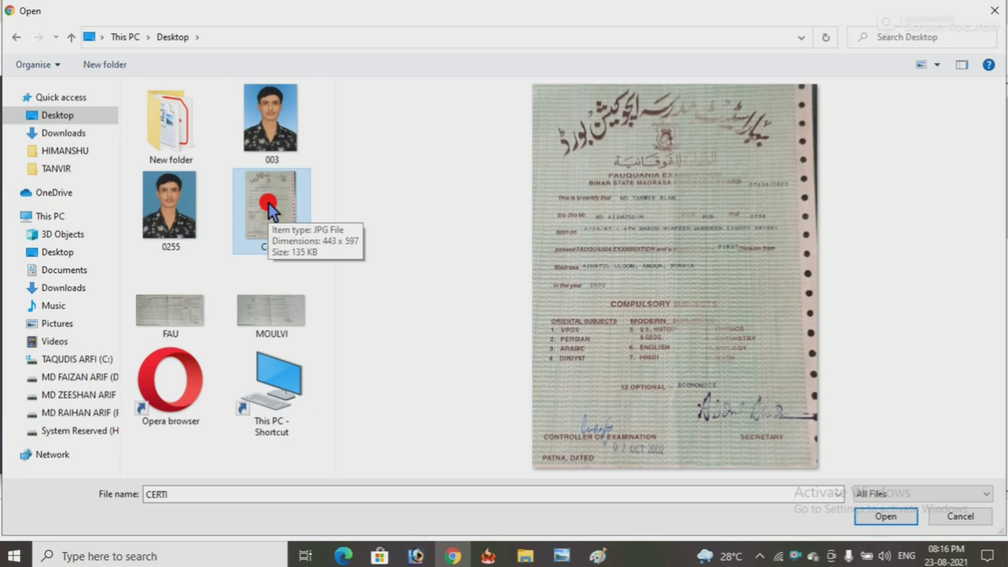
{"action": "double_click", "coordinate": [267, 202]}
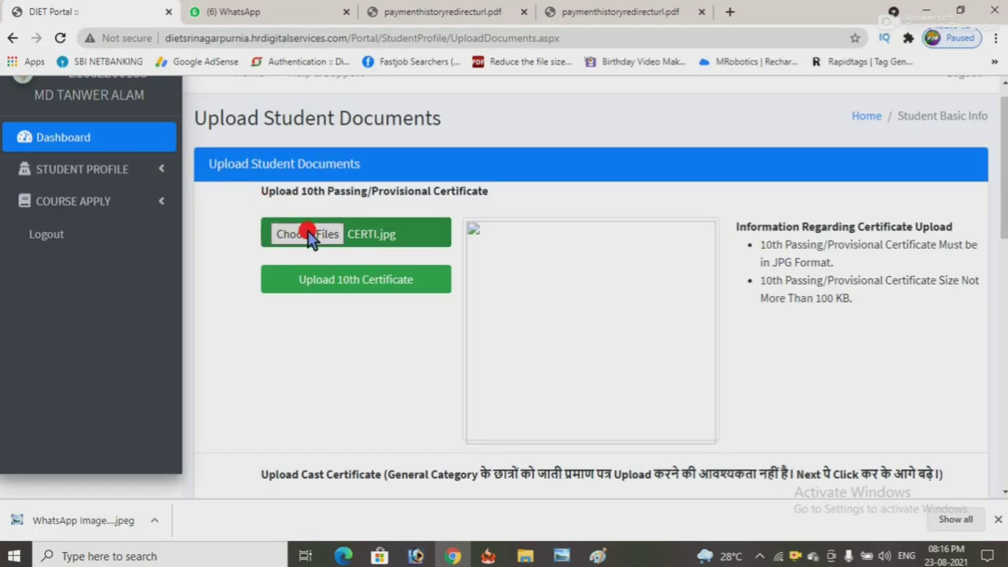
{"action": "left_click", "coordinate": [341, 288]}
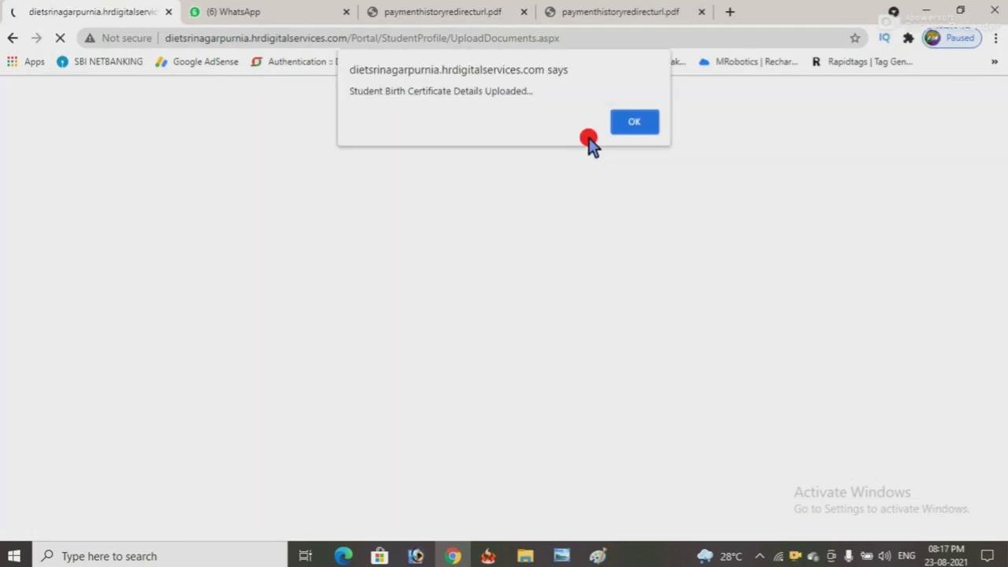
{"action": "key", "text": "Return"}
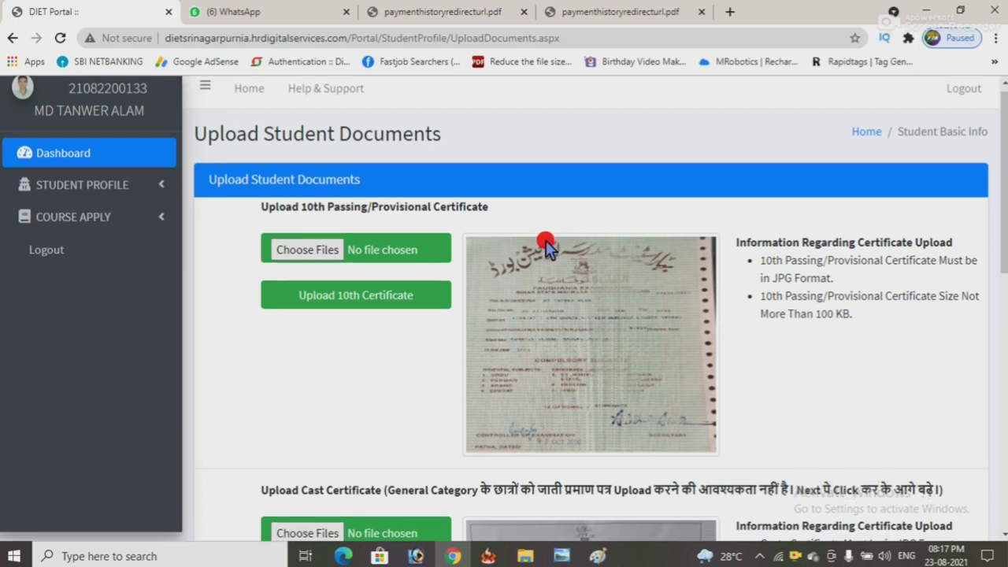
Scroll through the course apply page to the D.El.Ed (TWO YEARS), session 2021-2023 Student Apply Course section.
{"action": "scroll", "coordinate": [546, 240], "scroll_direction": "down", "scroll_amount": 3}
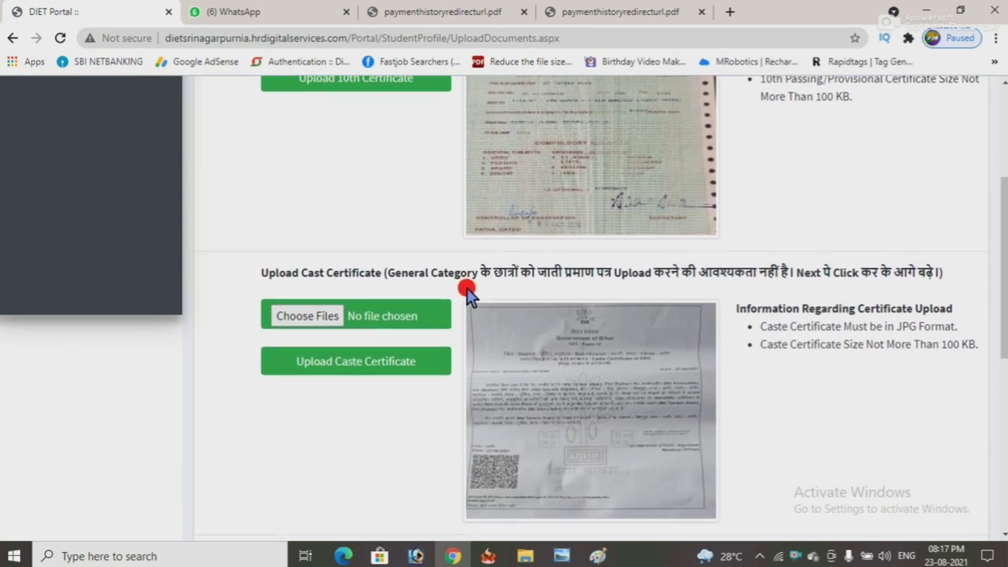
{"action": "scroll", "coordinate": [467, 290], "scroll_direction": "down", "scroll_amount": 4}
{"action": "scroll", "coordinate": [444, 291], "scroll_direction": "down", "scroll_amount": 2}
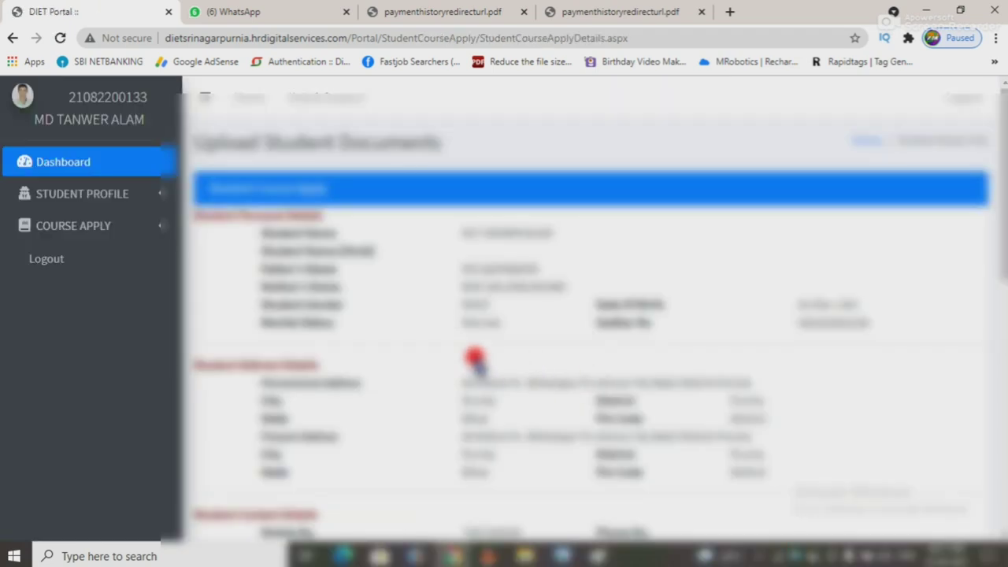
{"action": "scroll", "coordinate": [474, 358], "scroll_direction": "down", "scroll_amount": 5}
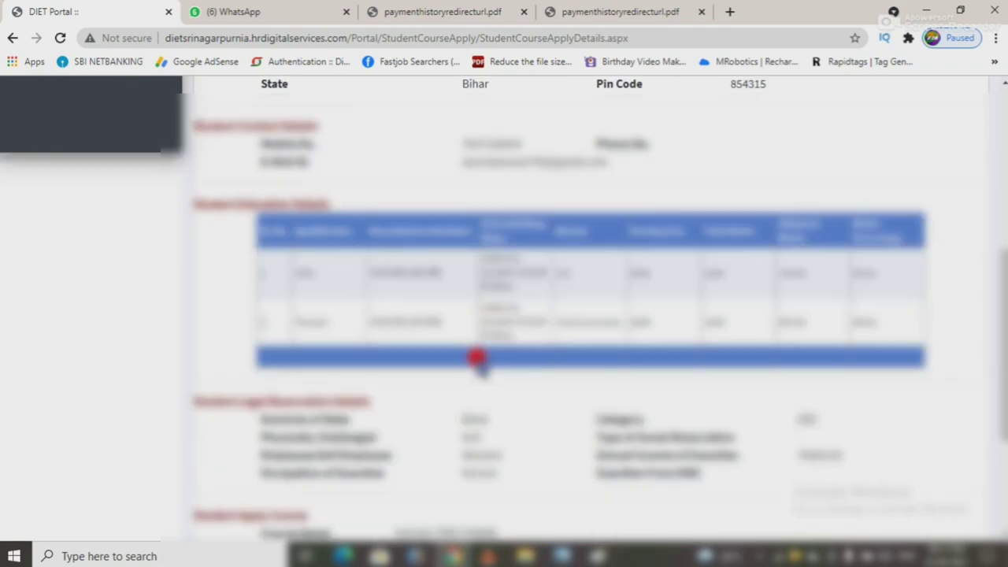
{"action": "scroll", "coordinate": [475, 358], "scroll_direction": "down", "scroll_amount": 2}
{"action": "scroll", "coordinate": [474, 355], "scroll_direction": "up", "scroll_amount": 1}
{"action": "left_click_drag", "start_coordinate": [1001, 319], "coordinate": [999, 418]}
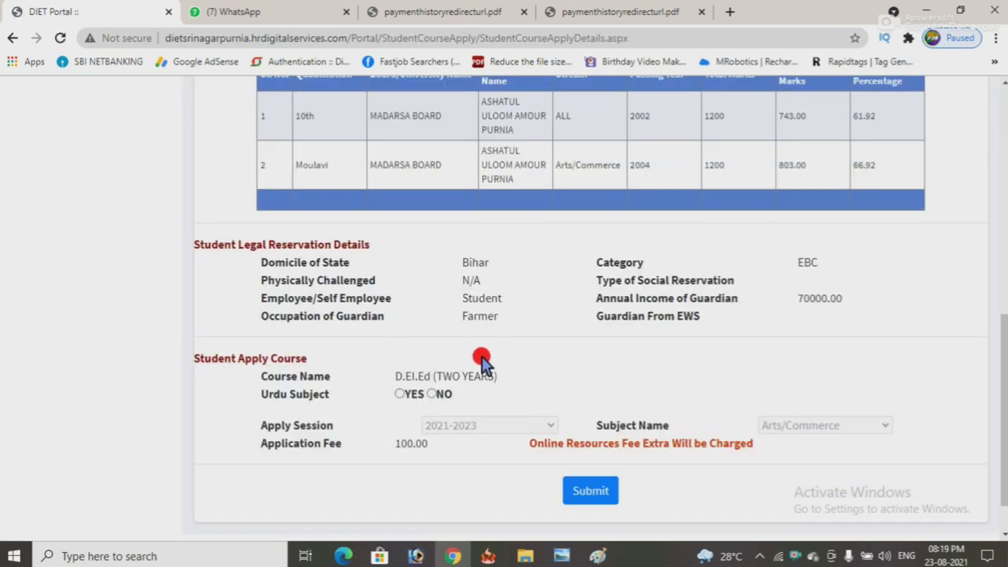
Answer Yes for Urdu subject, set Urdu Language Marks to '= 100', and submit the application.
{"action": "left_click", "coordinate": [397, 394]}
{"action": "left_click", "coordinate": [438, 433]}
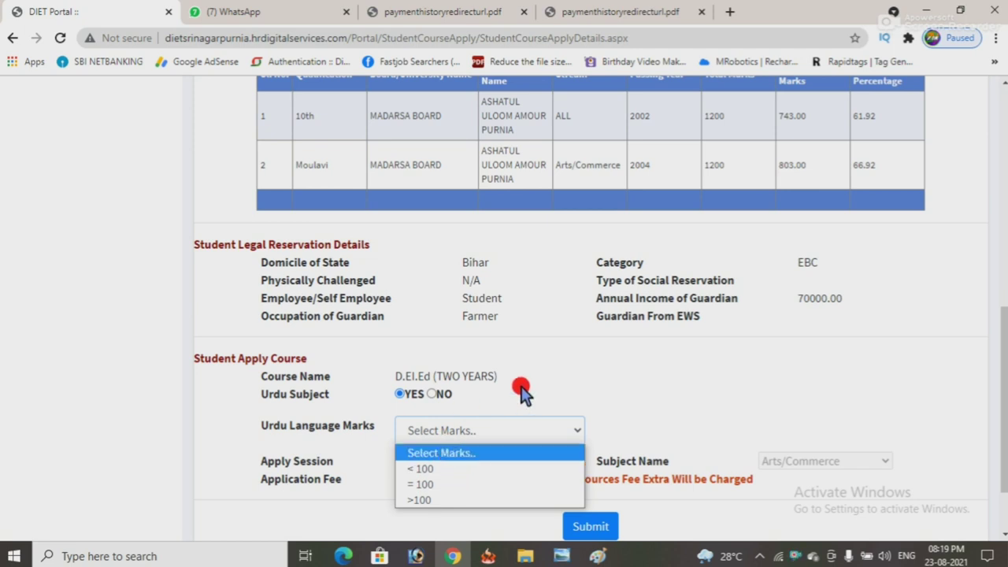
{"action": "left_click", "coordinate": [465, 483]}
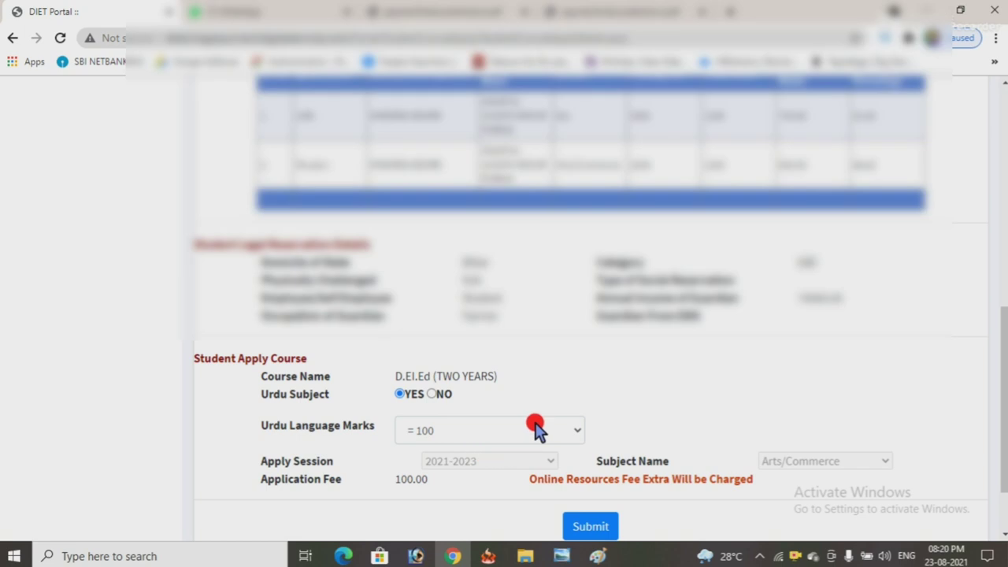
{"action": "scroll", "coordinate": [528, 417], "scroll_direction": "down", "scroll_amount": 1}
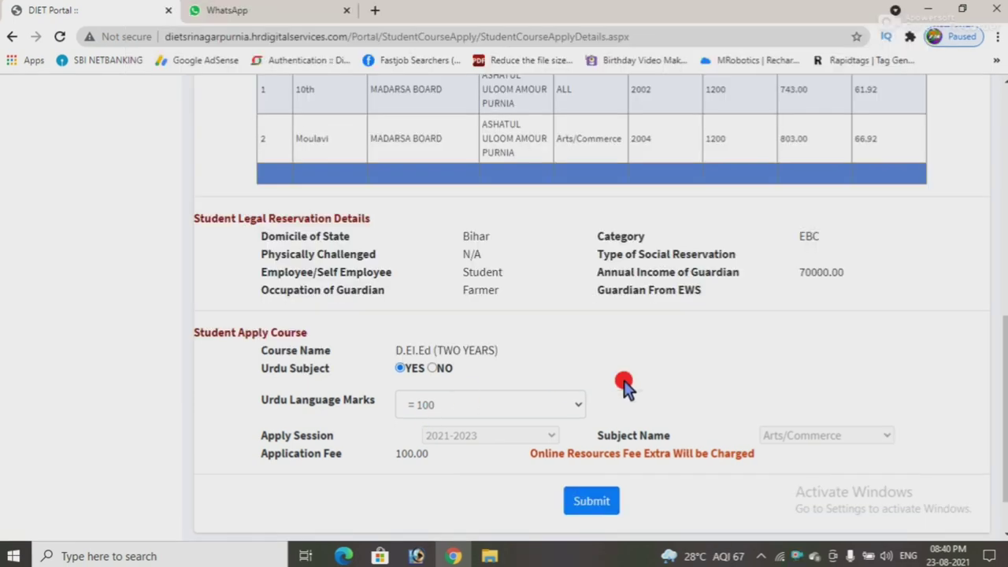
{"action": "scroll", "coordinate": [641, 382], "scroll_direction": "down", "scroll_amount": 1}
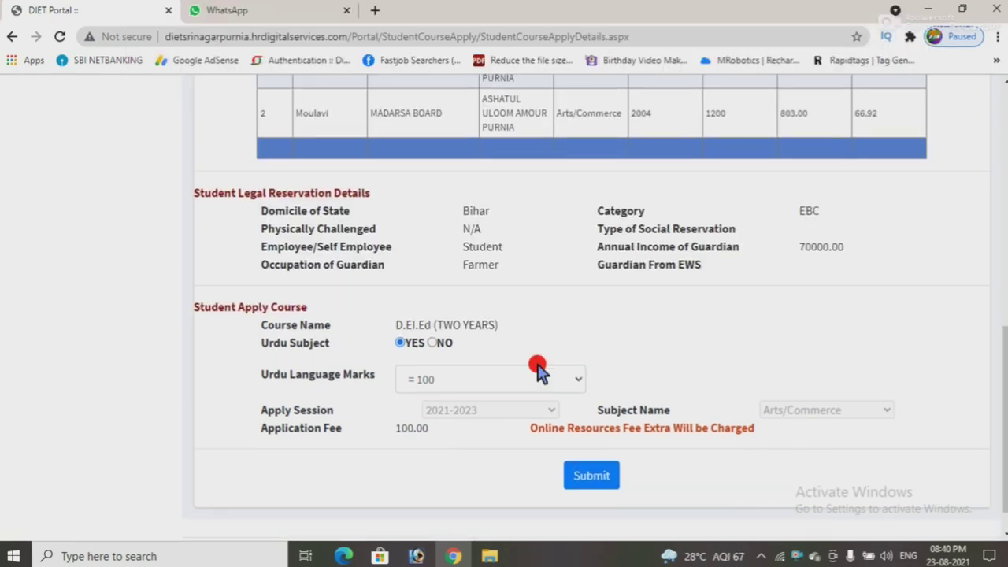
{"action": "left_click", "coordinate": [591, 476]}
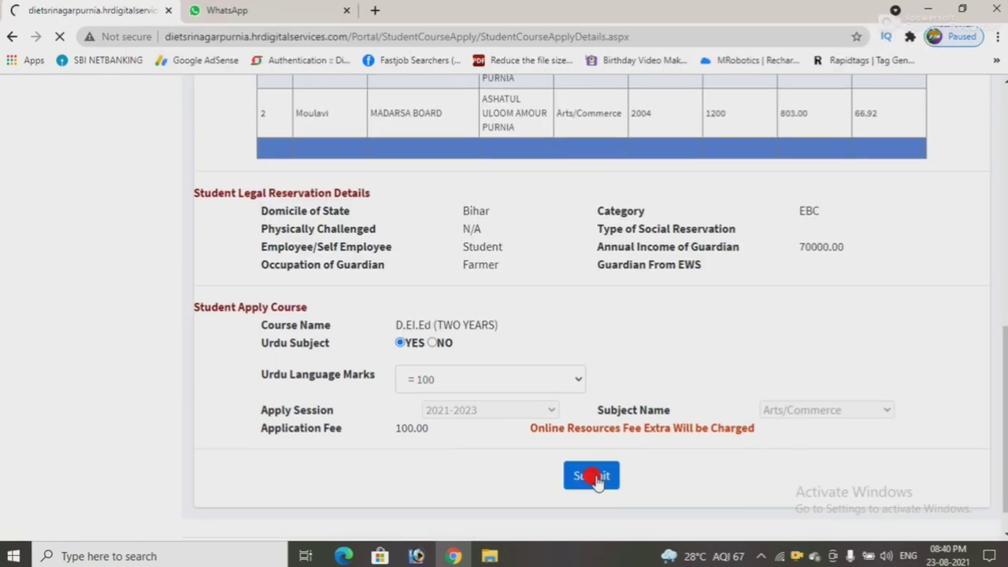
Download the payment receipt PDF and the application form PDF.
{"action": "scroll", "coordinate": [447, 288], "scroll_direction": "down", "scroll_amount": 1}
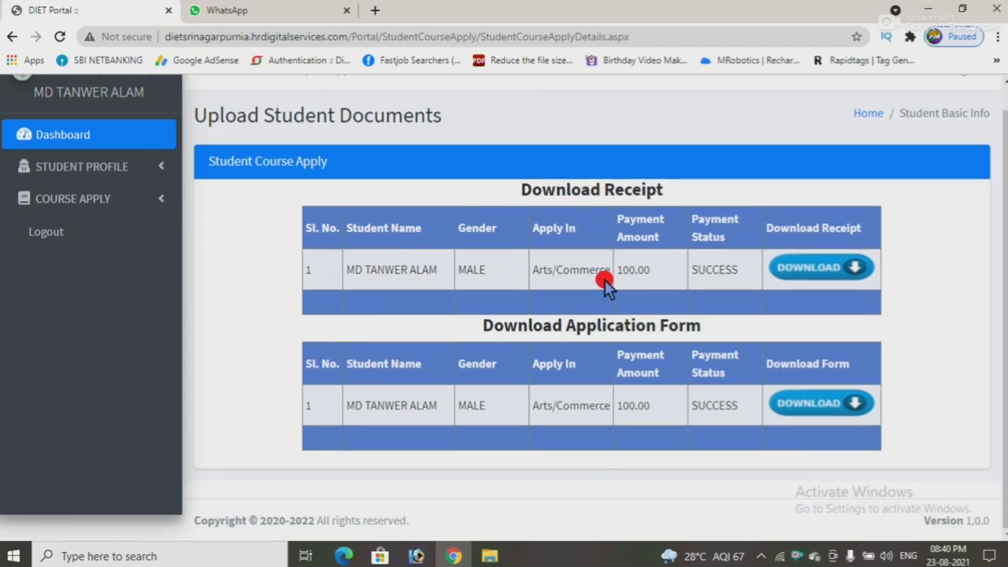
{"action": "left_click", "coordinate": [810, 269]}
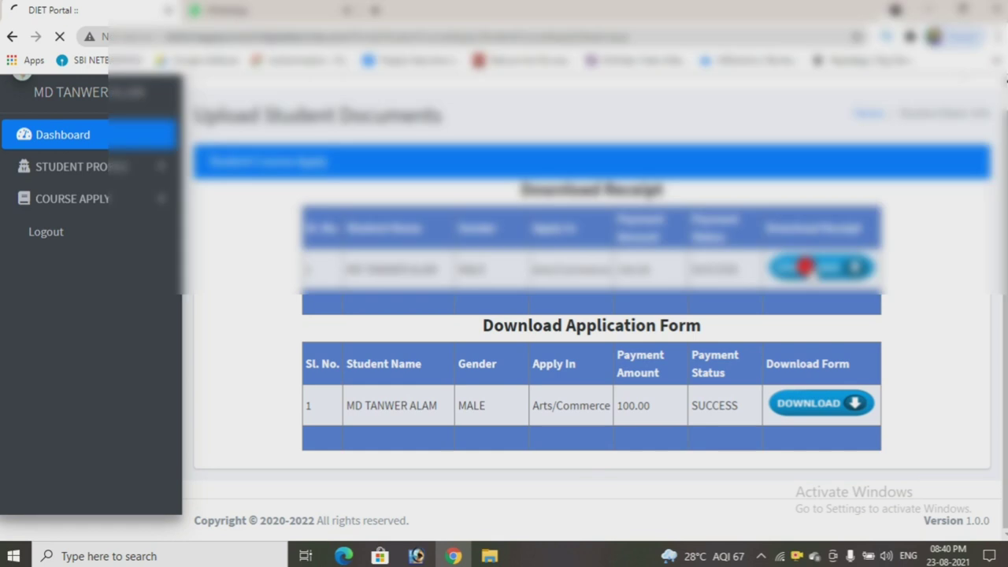
{"action": "left_click", "coordinate": [817, 404]}
Return to the student dashboard and reopen the receipt and application form downloads via Print Receipt.
{"action": "scroll", "coordinate": [569, 326], "scroll_direction": "down", "scroll_amount": 1}
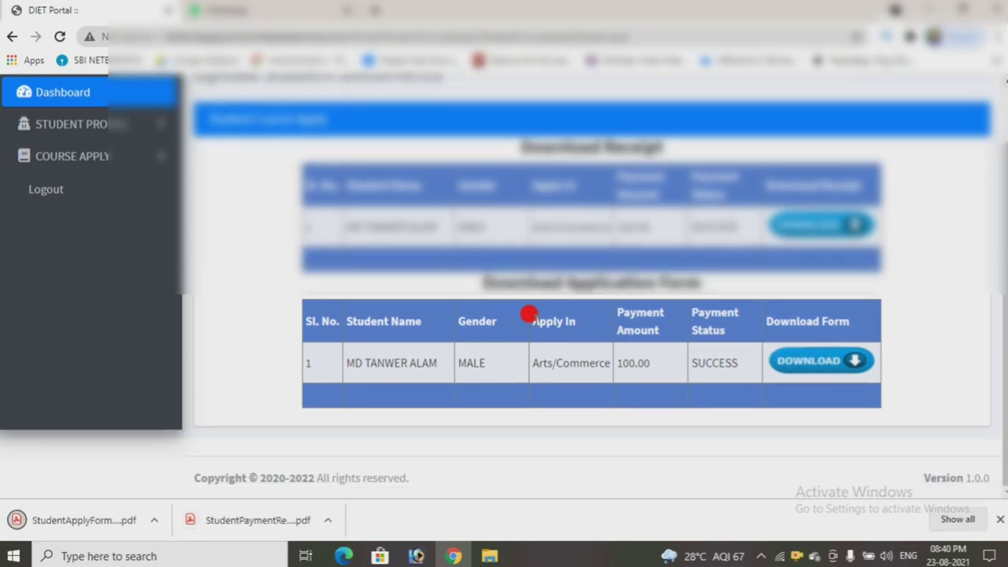
{"action": "scroll", "coordinate": [567, 391], "scroll_direction": "up", "scroll_amount": 2}
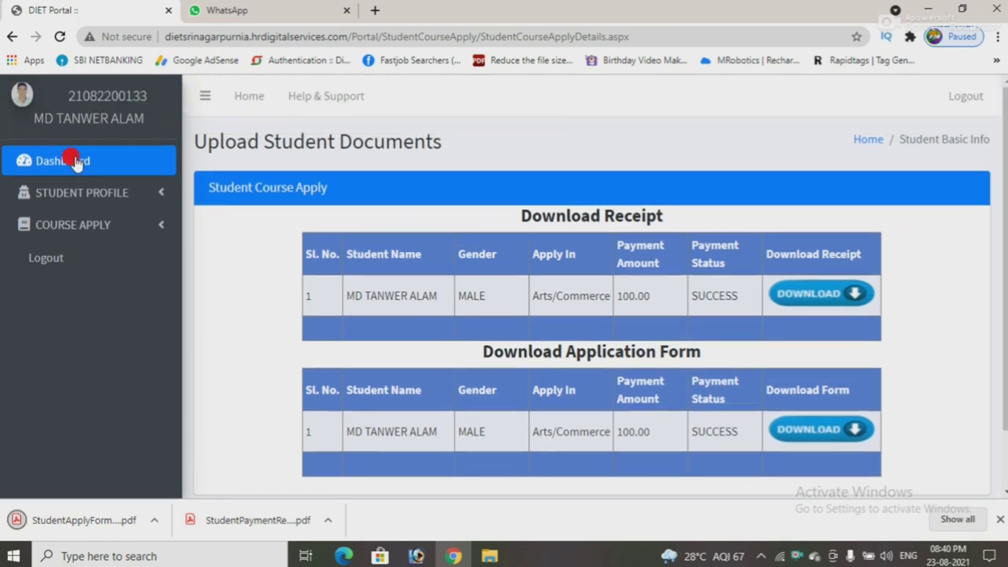
{"action": "left_click", "coordinate": [77, 162]}
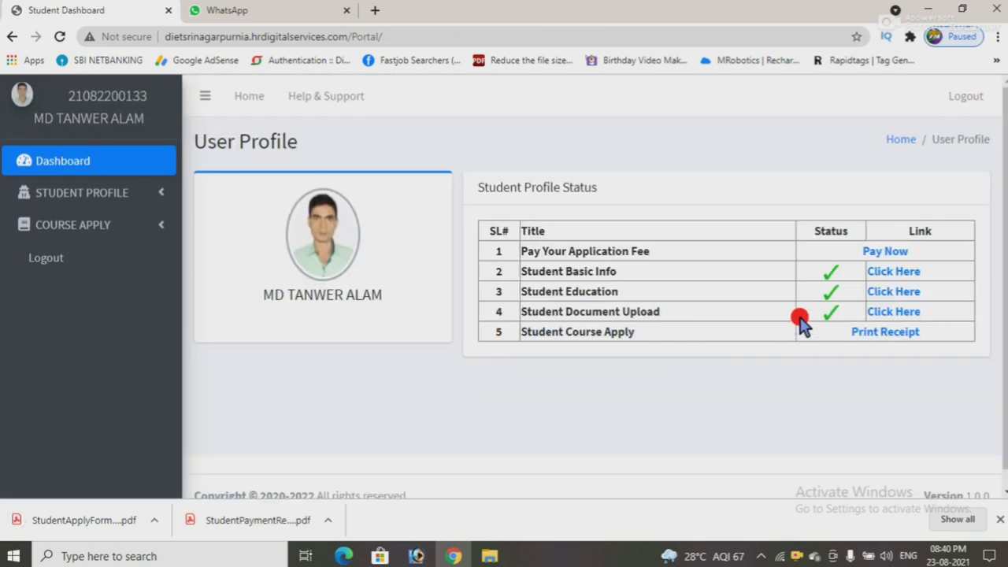
{"action": "left_click", "coordinate": [885, 331]}
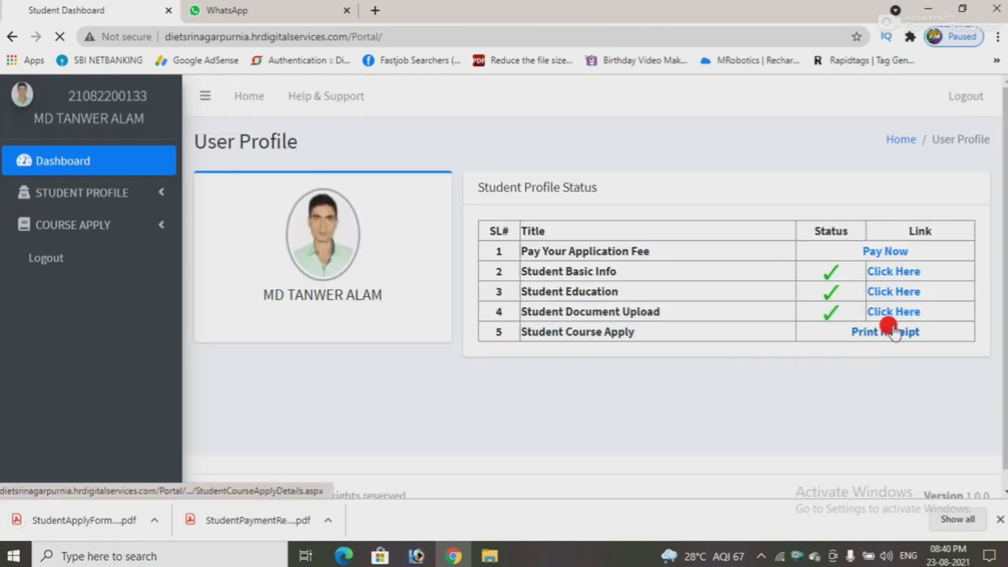
{"action": "scroll", "coordinate": [708, 315], "scroll_direction": "down", "scroll_amount": 1}
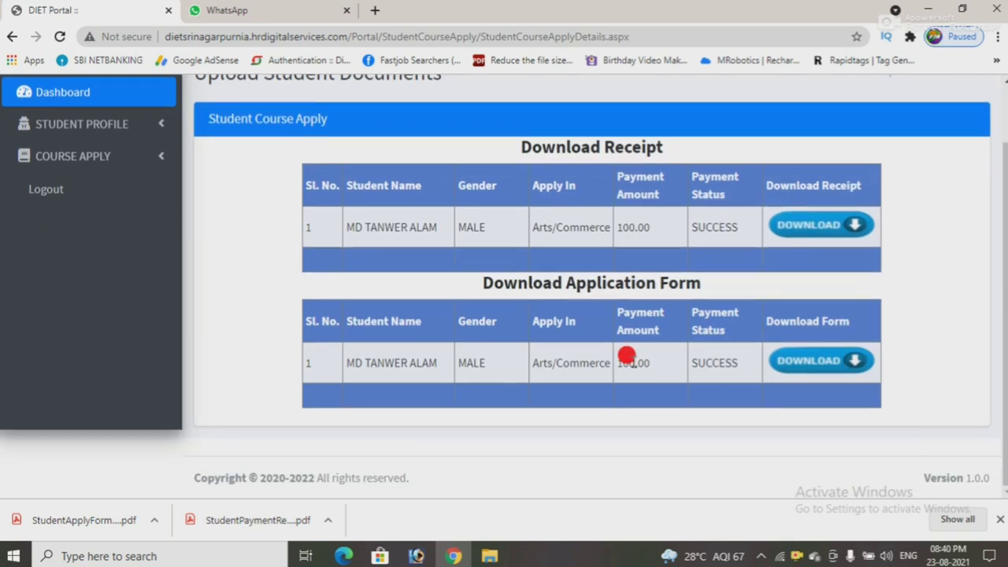